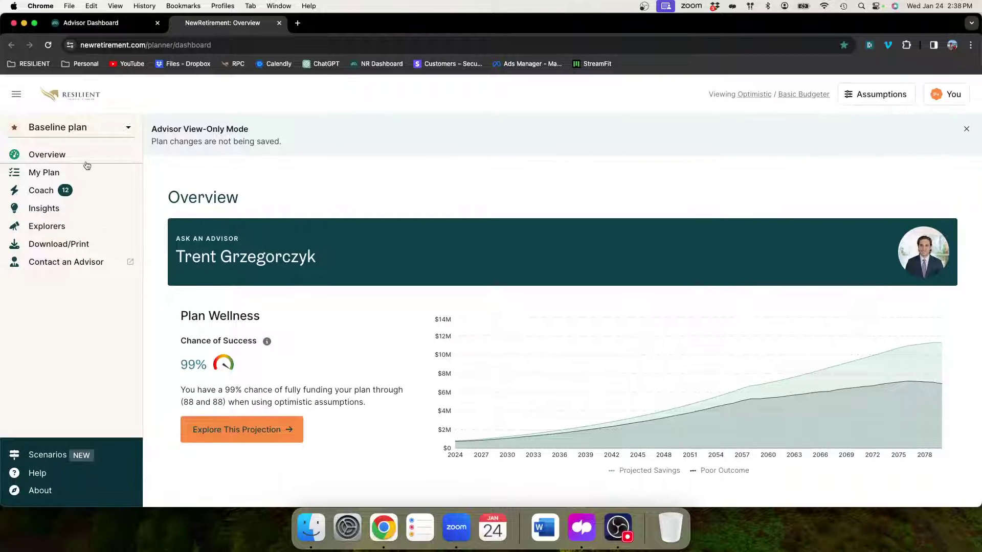
In Profile and Goals, update your own birth year, set the retirement age to Already Retired, and save.
left_click(51, 172)
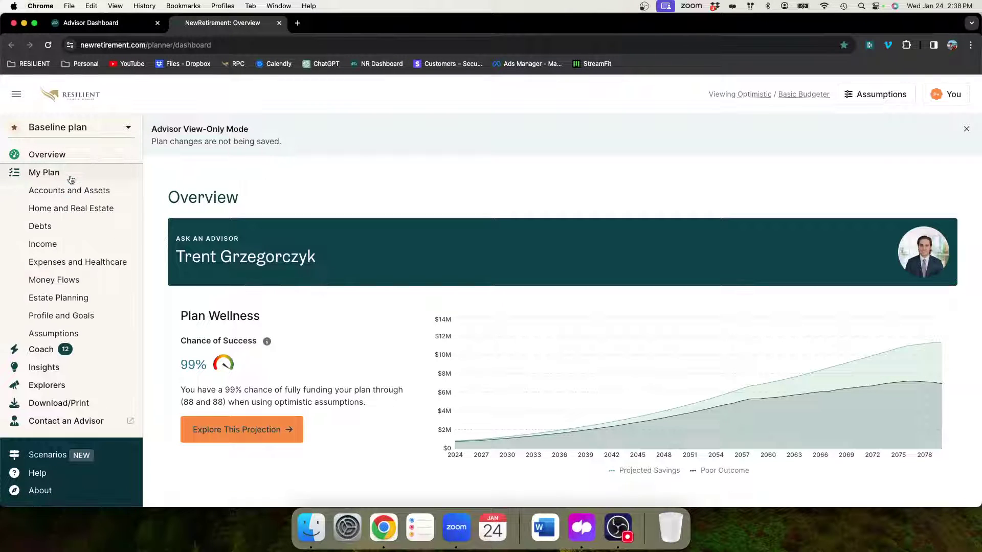
left_click(69, 317)
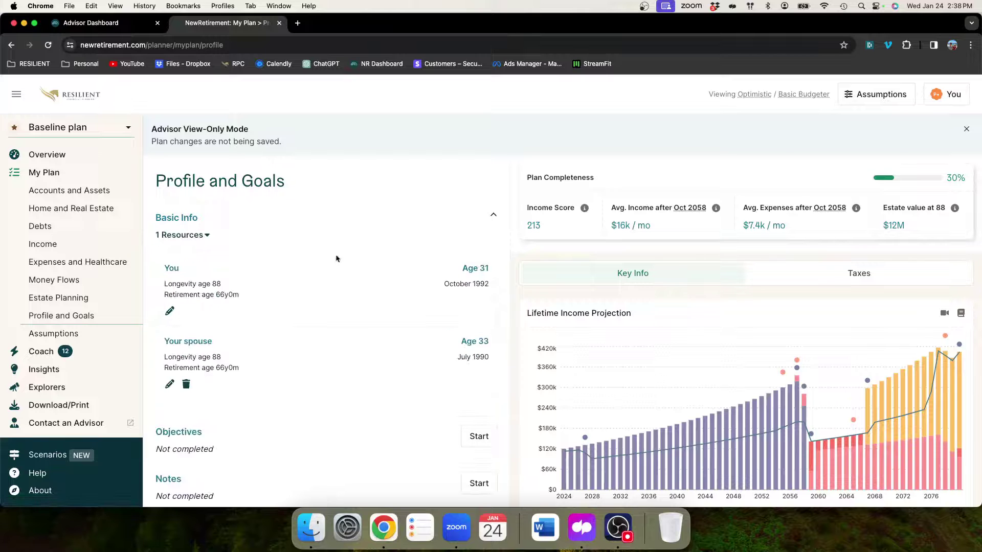
scroll(319, 258, "down", 1)
left_click(171, 297)
left_click(285, 273)
scroll(287, 286, "down", 1)
scroll(287, 311, "down", 10)
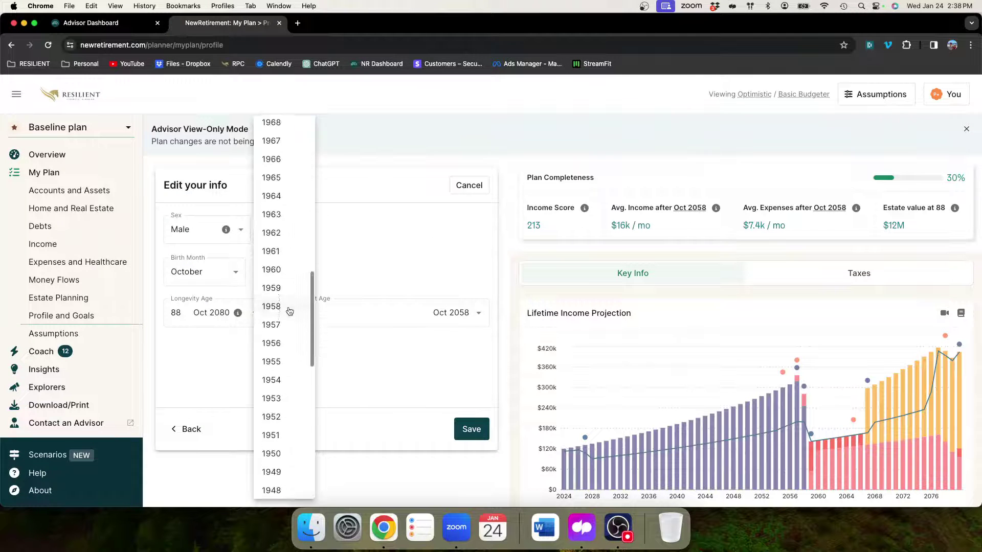
left_click(287, 315)
left_click(379, 313)
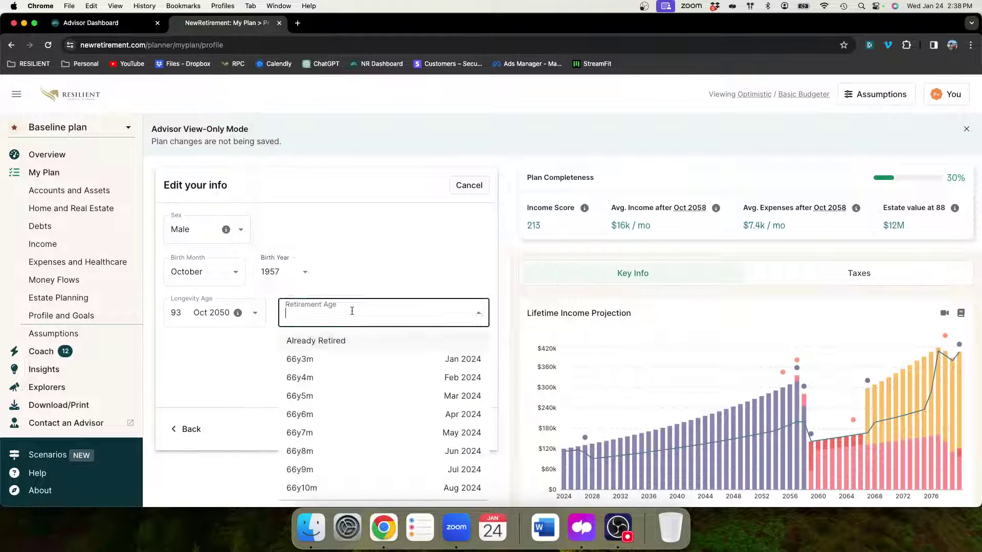
left_click(344, 339)
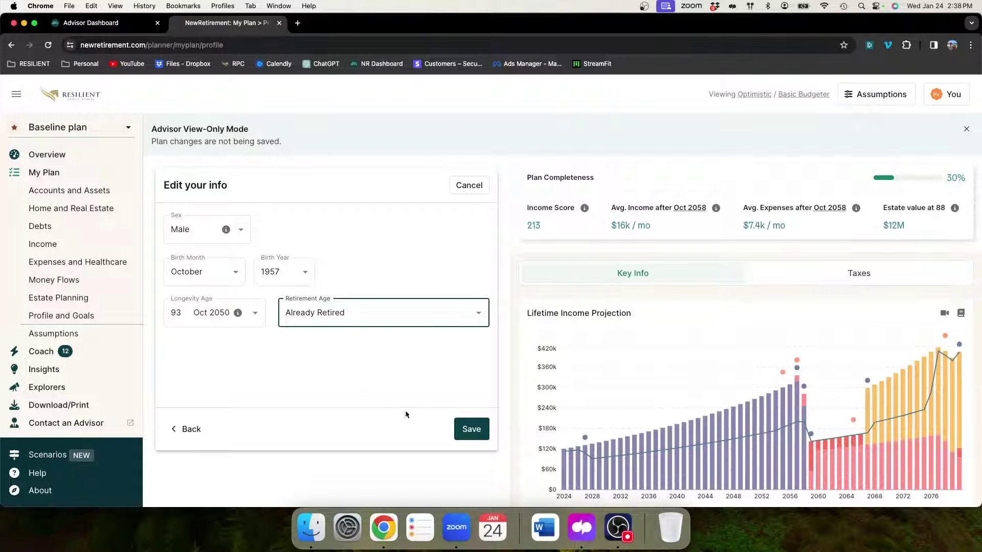
left_click(475, 430)
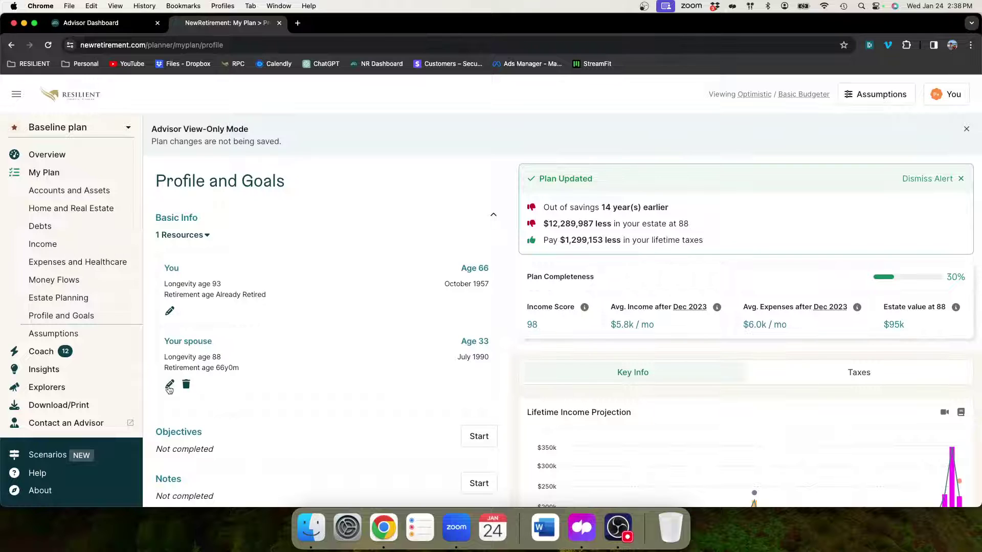
Update the spouse's birth year, set the spouse's retirement age to Already Retired, and save the profile.
left_click(169, 385)
scroll(307, 281, "down", 2)
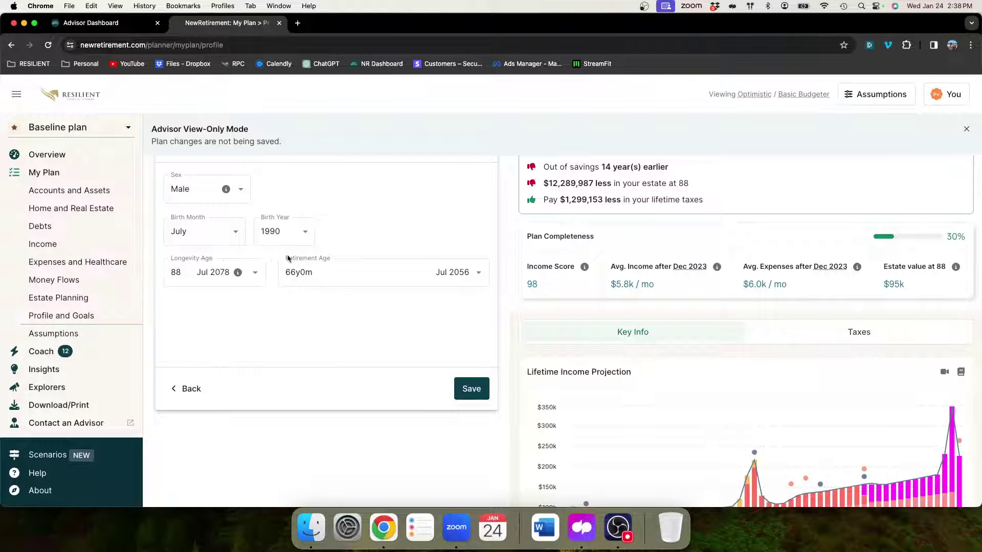
left_click(282, 233)
scroll(290, 291, "down", 10)
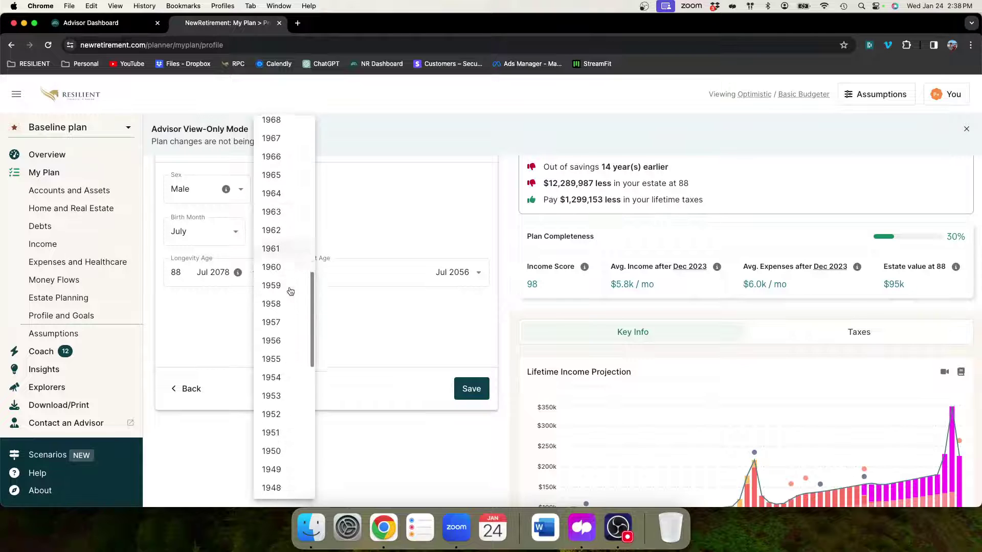
left_click(279, 316)
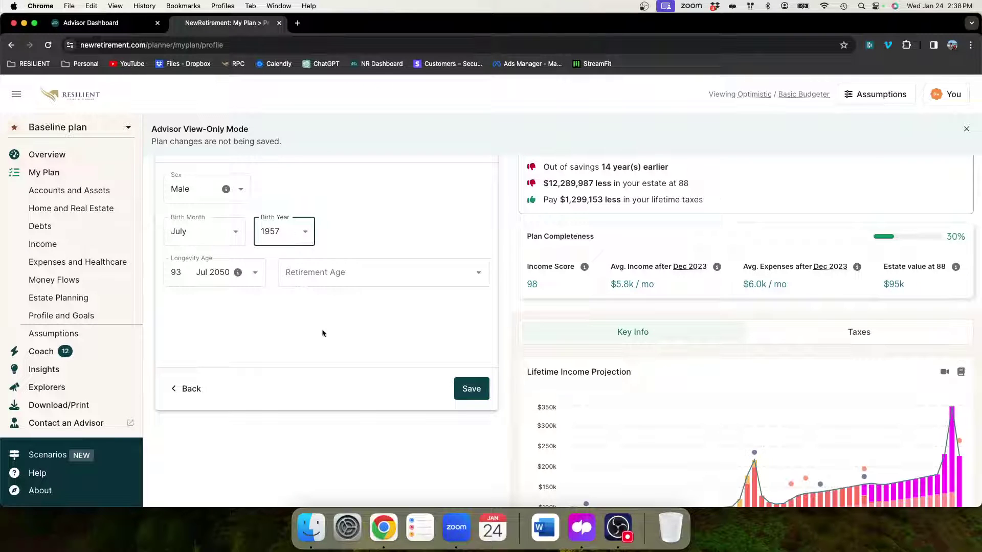
left_click(353, 279)
left_click(337, 301)
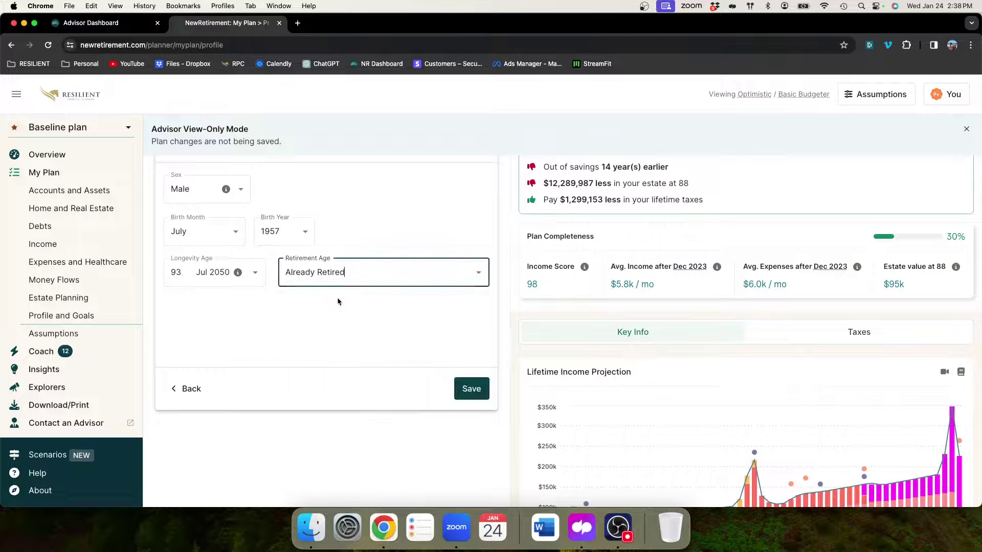
left_click(471, 389)
scroll(304, 260, "down", 1)
scroll(304, 260, "up", 1)
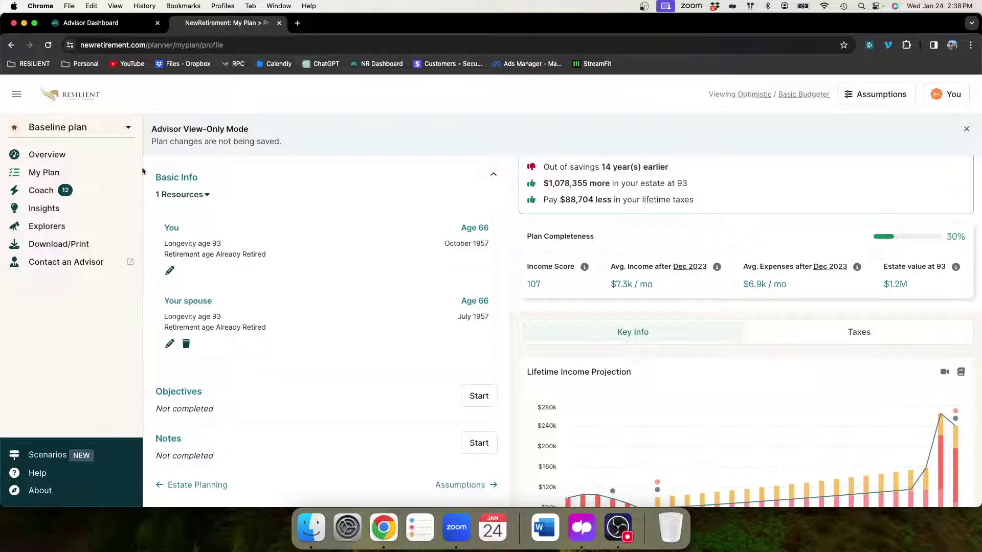
Return to the plan overview and review the Plan Wellness chance of success and savings projection.
left_click(51, 155)
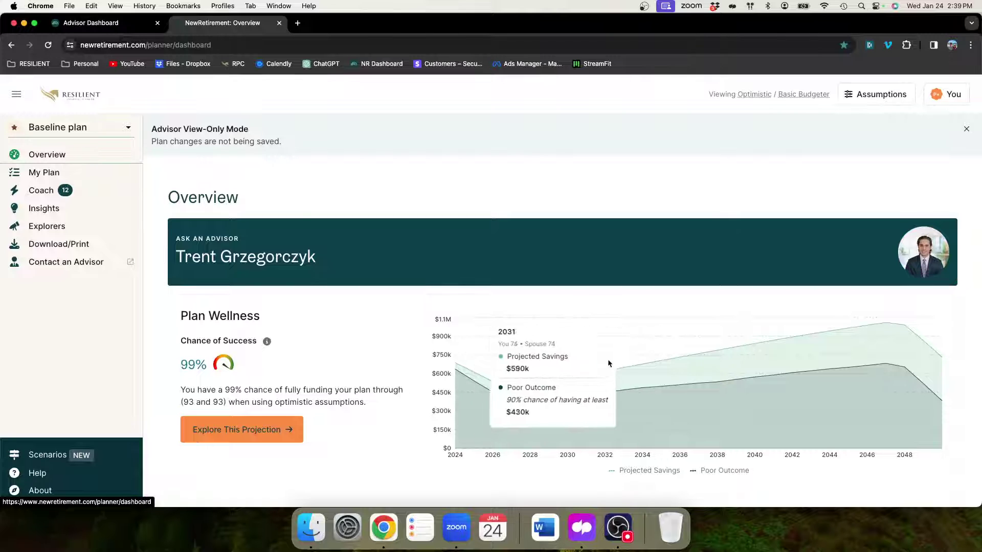
scroll(661, 231, "down", 2)
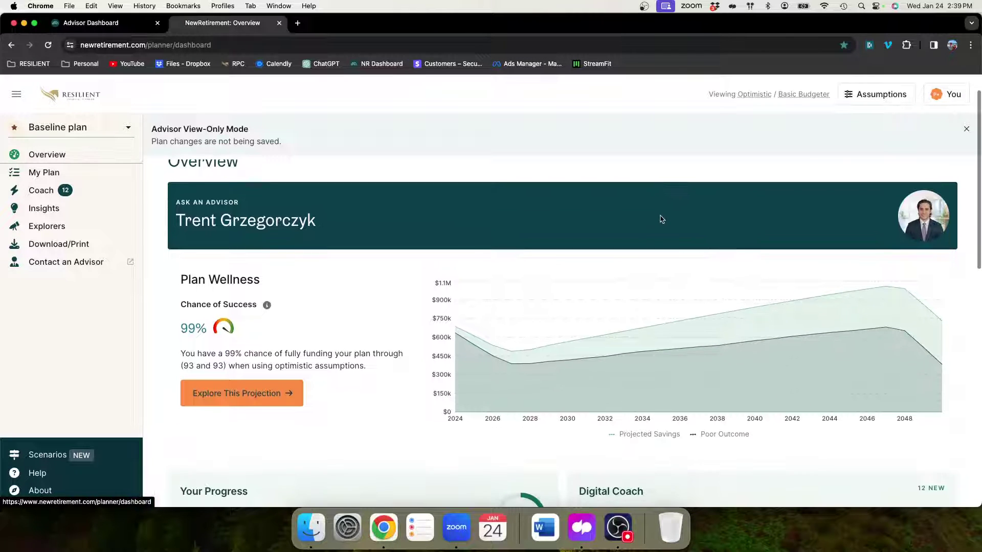
scroll(661, 220, "up", 2)
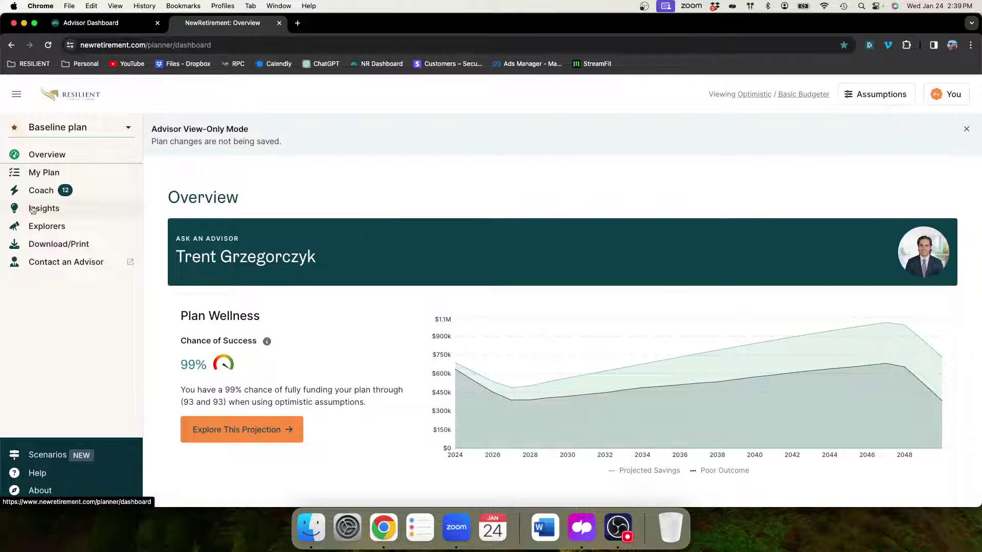
scroll(335, 194, "down", 2)
scroll(274, 170, "up", 1)
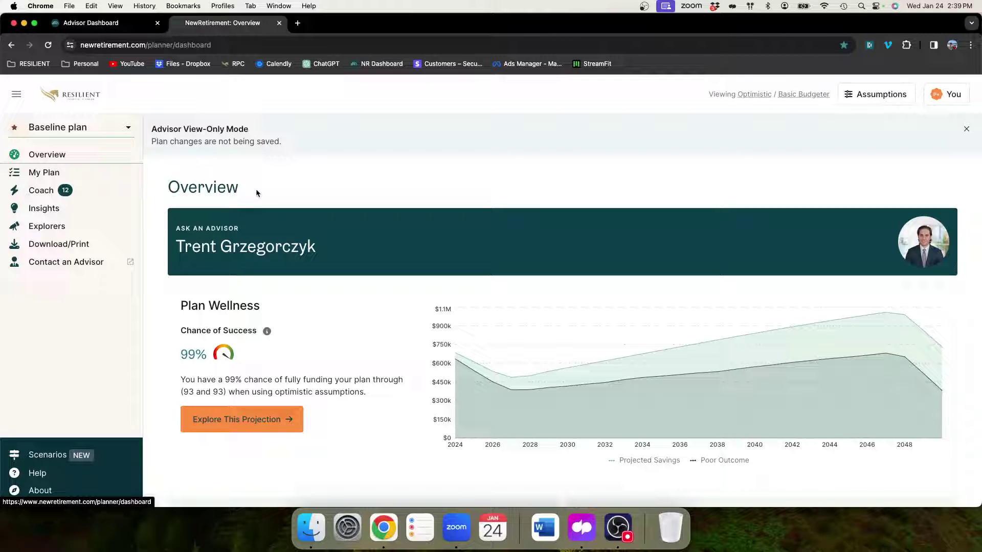
Make the browser window full screen and expand the Savings section under Accounts and Assets in My Plan.
left_click(47, 173)
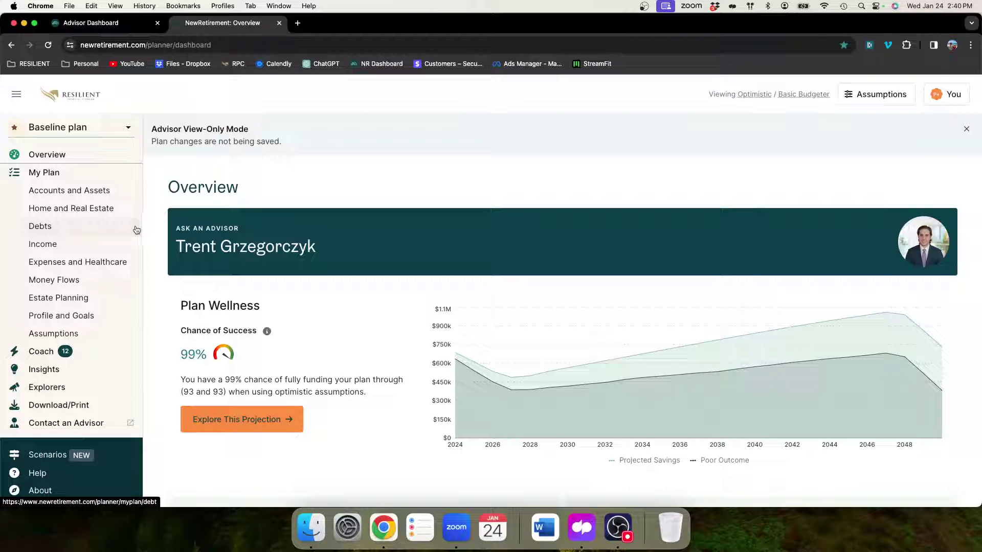
left_click(35, 24)
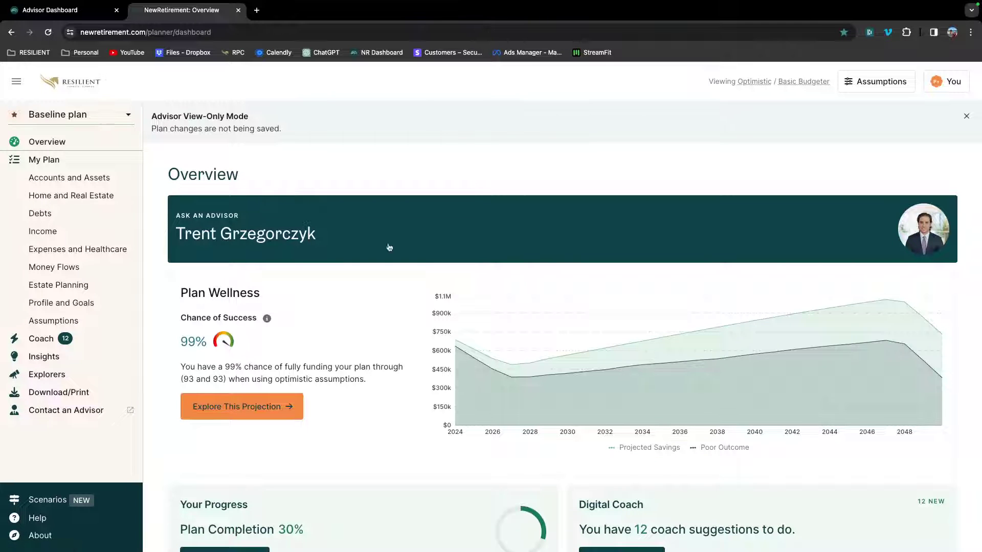
scroll(267, 287, "down", 1)
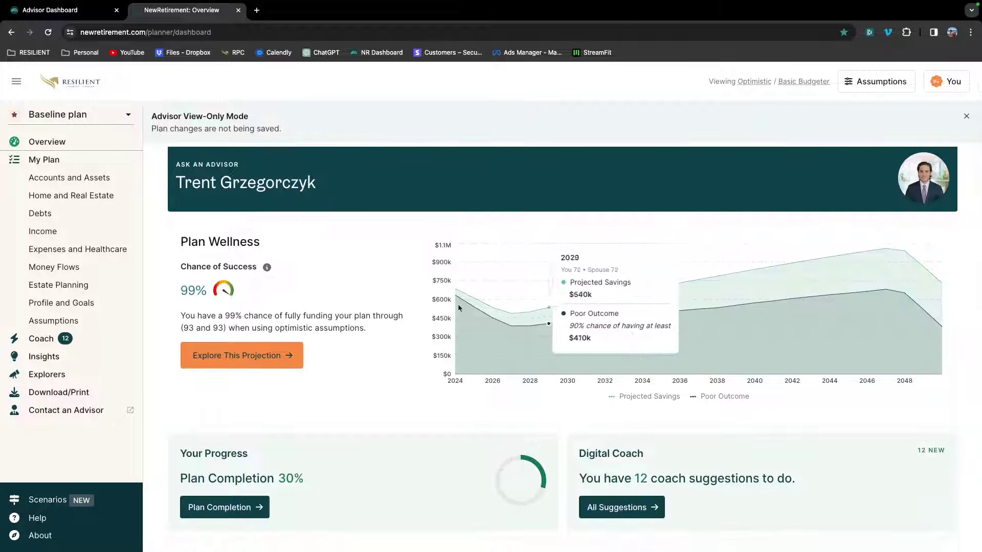
left_click(81, 174)
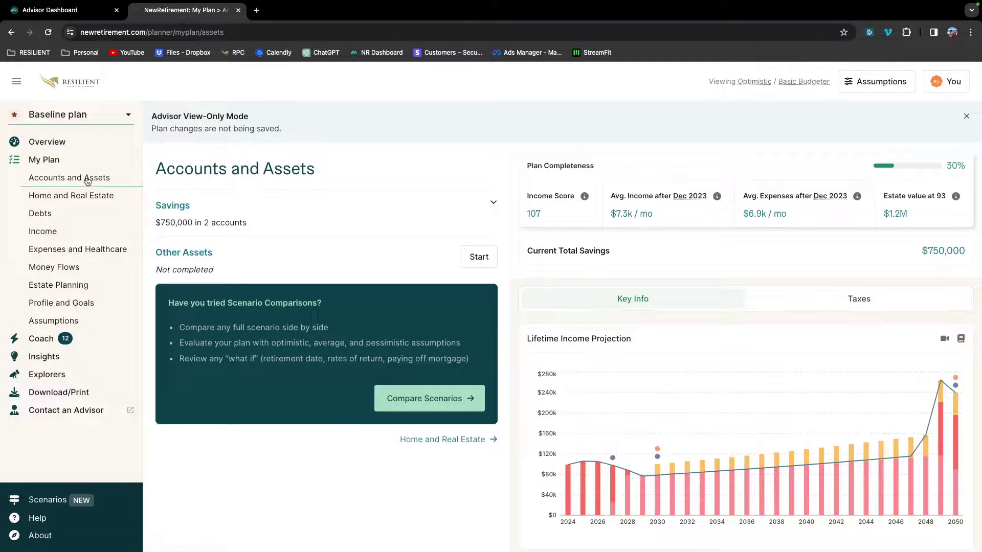
scroll(216, 213, "down", 1)
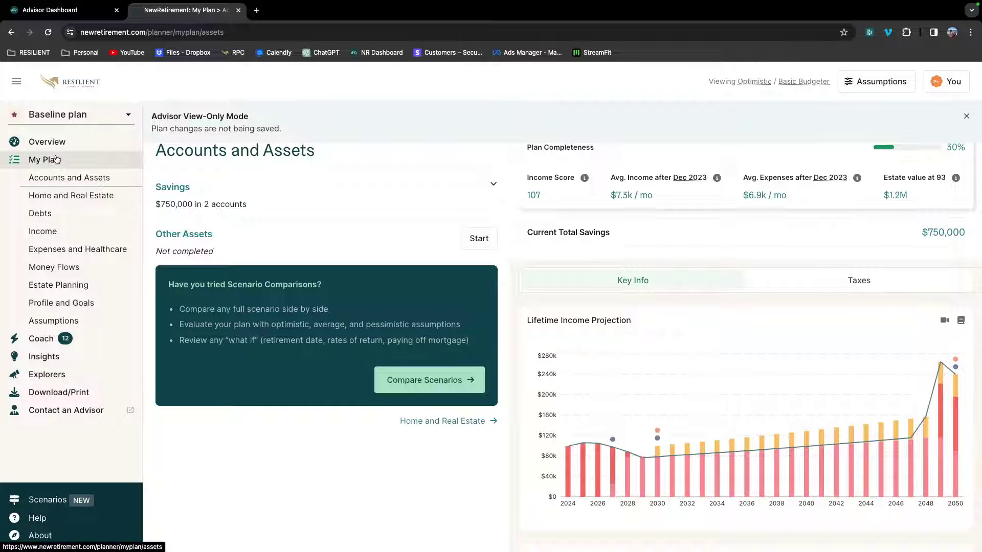
left_click(351, 195)
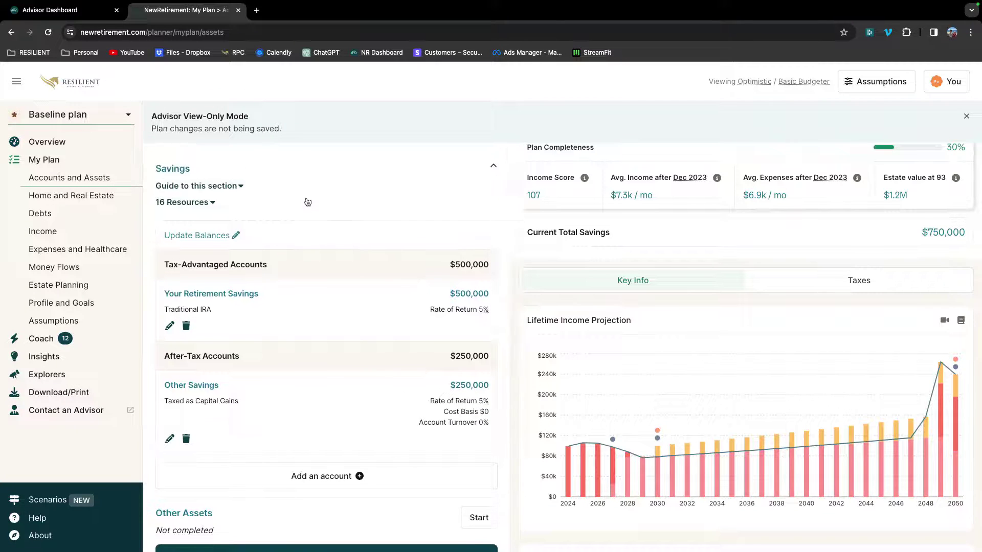
scroll(307, 194, "up", 1)
scroll(382, 236, "down", 2)
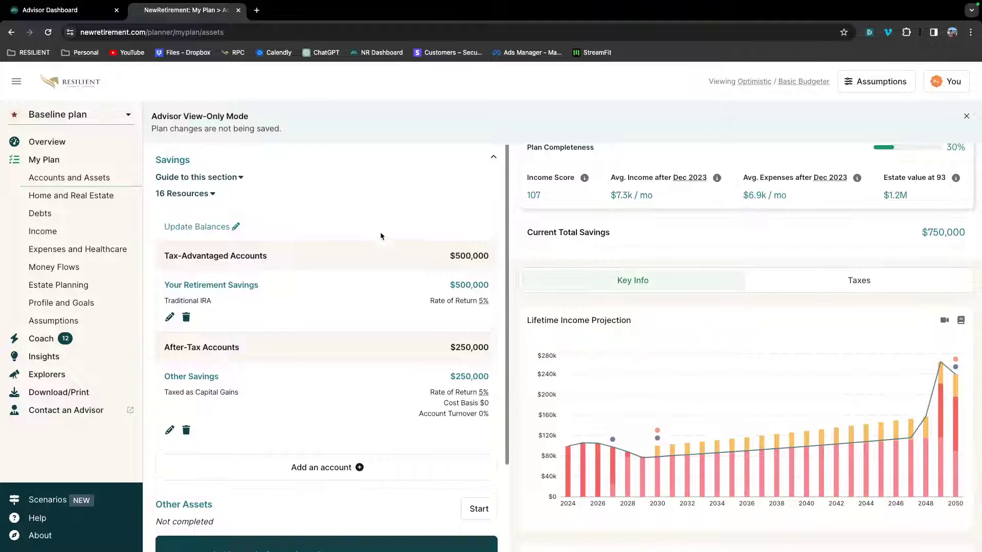
scroll(360, 276, "down", 1)
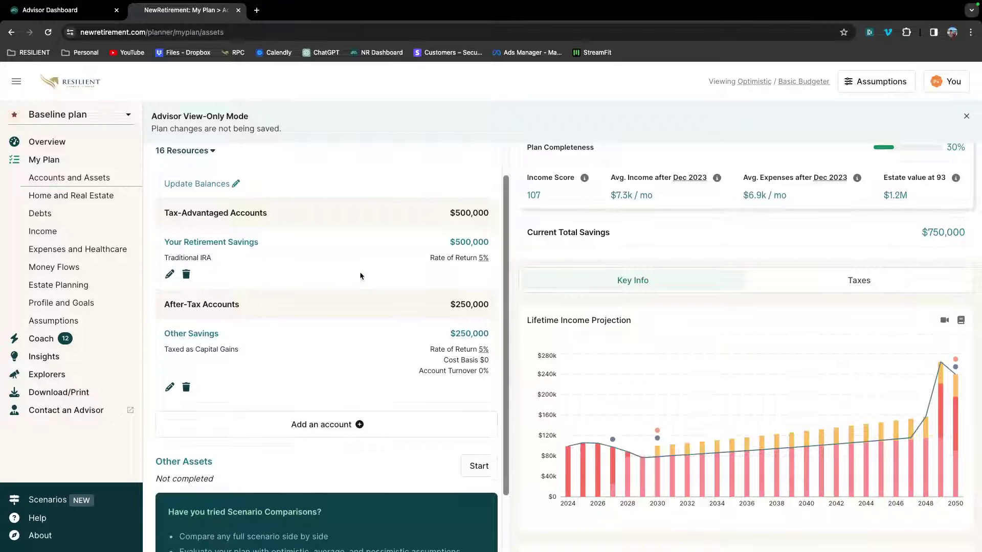
Edit the Traditional IRA, entering a current balance of $2,000,000, an optimistic return of 7% and a pessimistic return of 5%.
left_click(170, 274)
left_click(243, 269)
type("2000000")
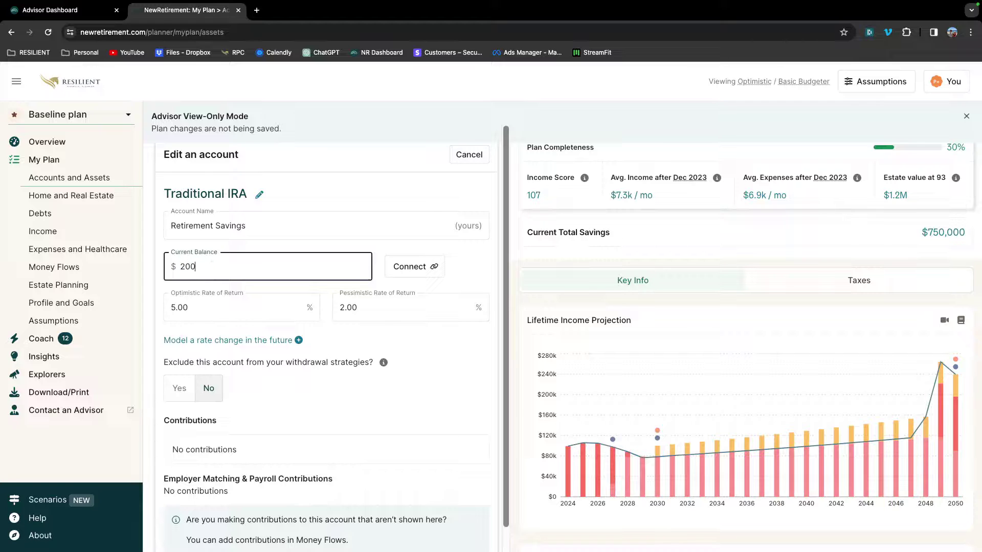
left_click(228, 309)
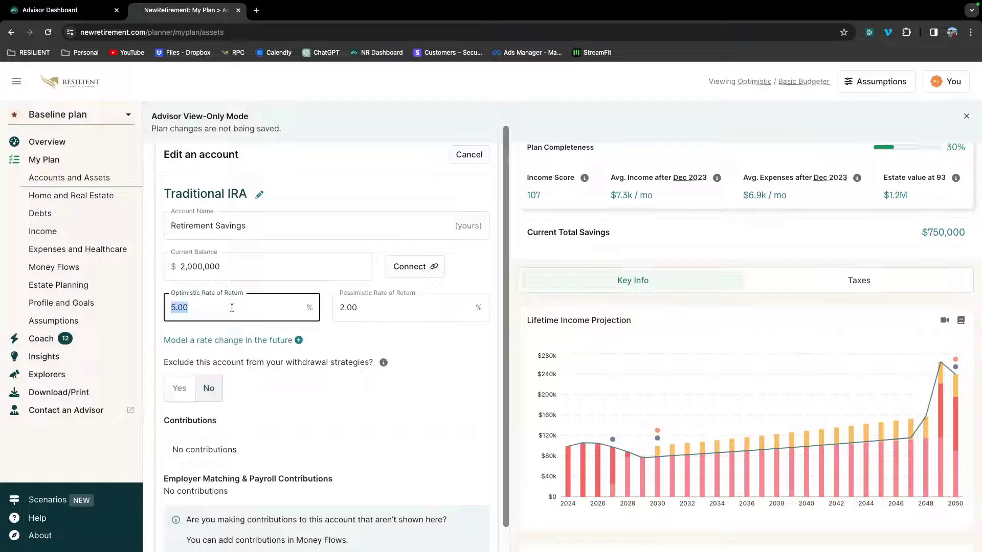
type("7")
left_click(365, 307)
type("5")
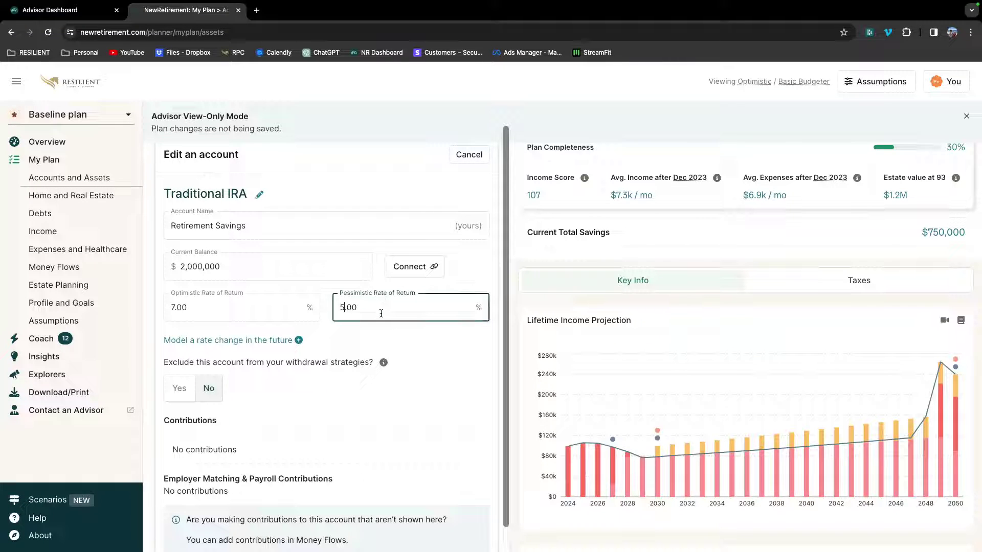
scroll(412, 456, "down", 1)
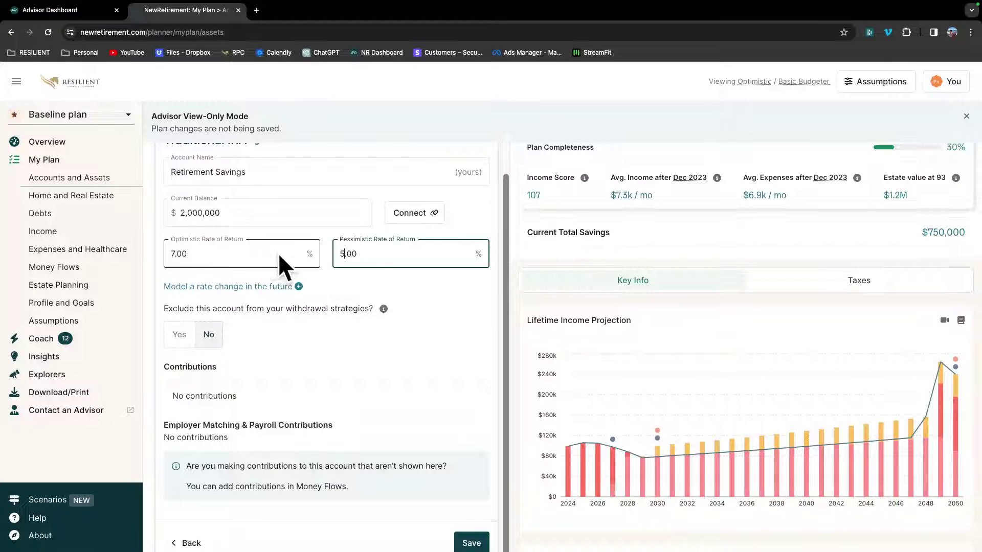
Examine the optimistic and pessimistic rates of return entered for the Traditional IRA.
left_click(226, 255)
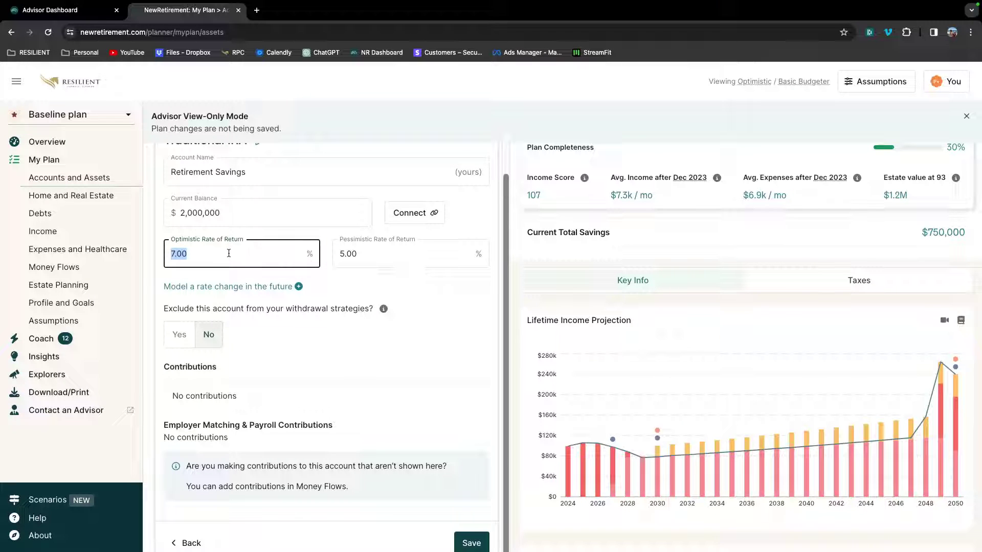
left_click(373, 259)
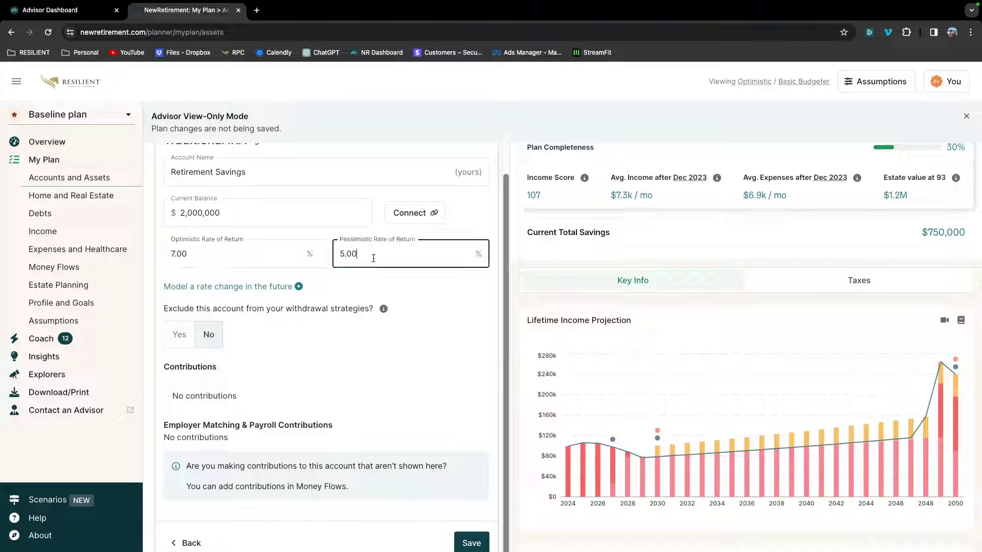
double_click(355, 252)
left_click(362, 254)
left_click(362, 254)
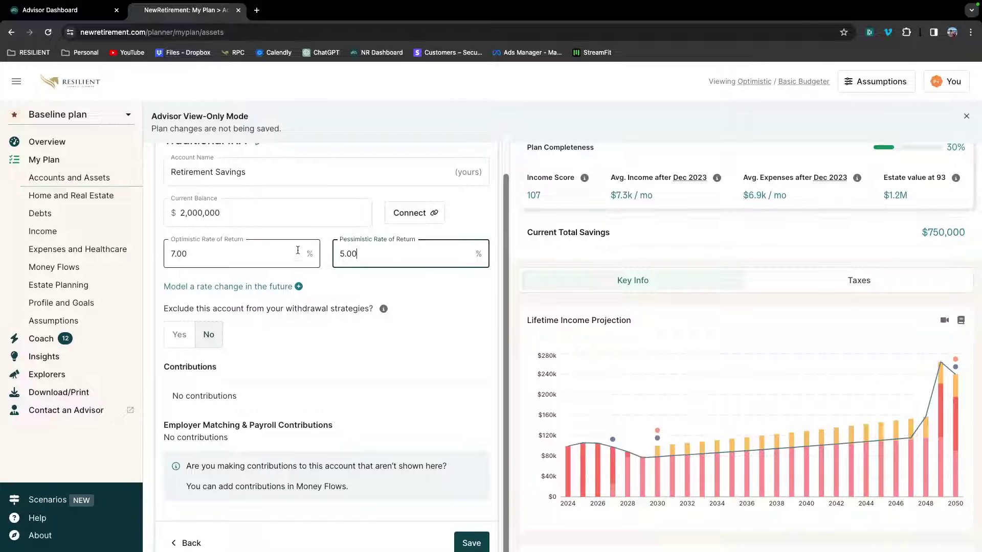
double_click(376, 252)
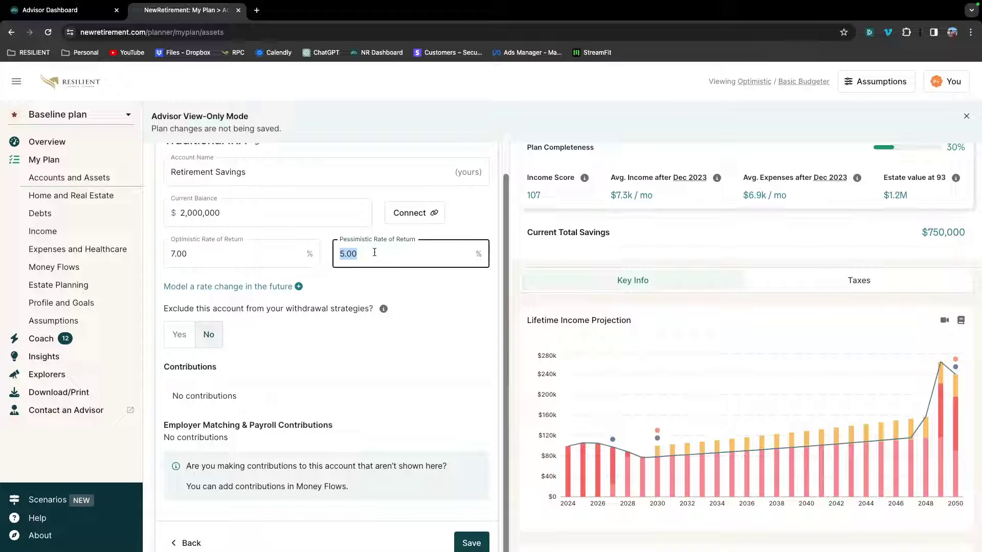
scroll(383, 256, "up", 1)
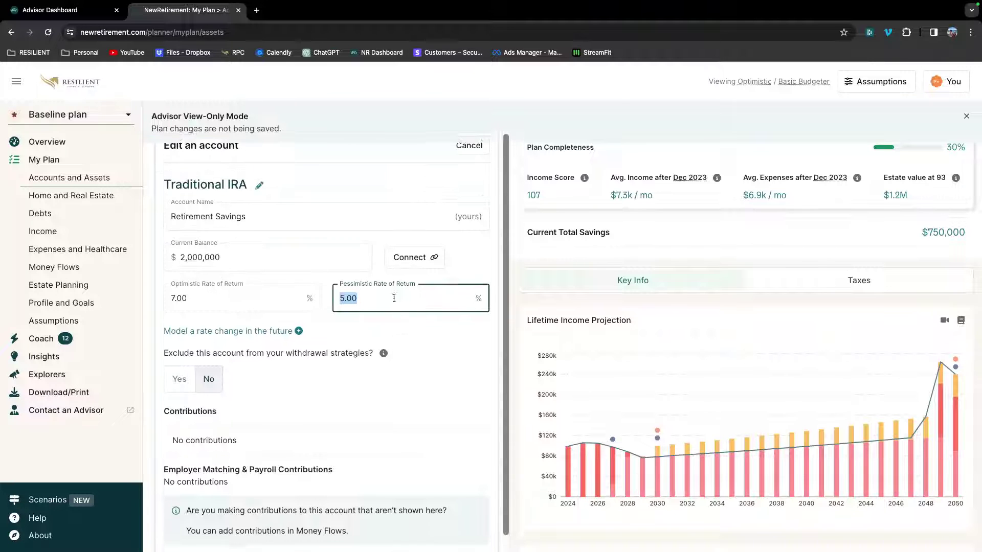
left_click(209, 290)
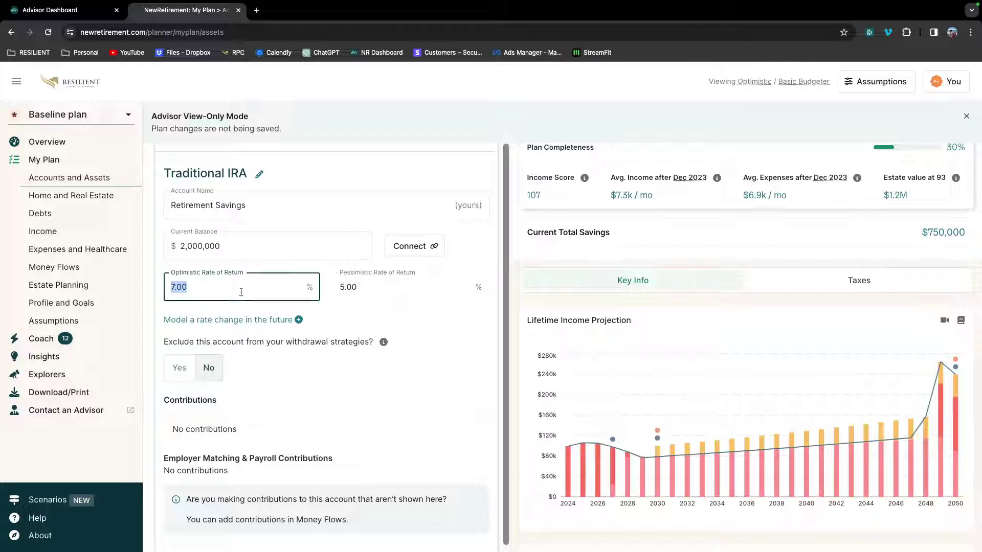
left_click(373, 290)
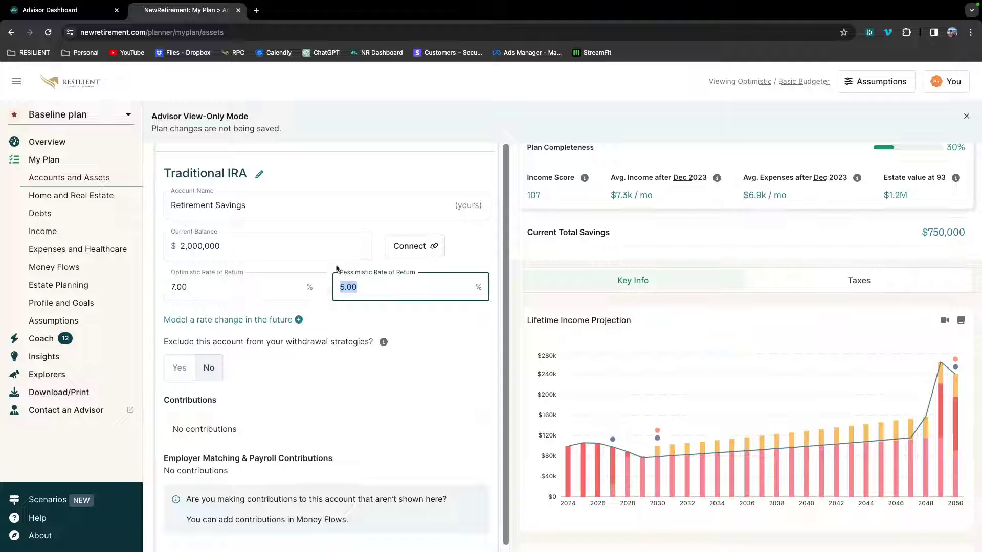
left_click(263, 281)
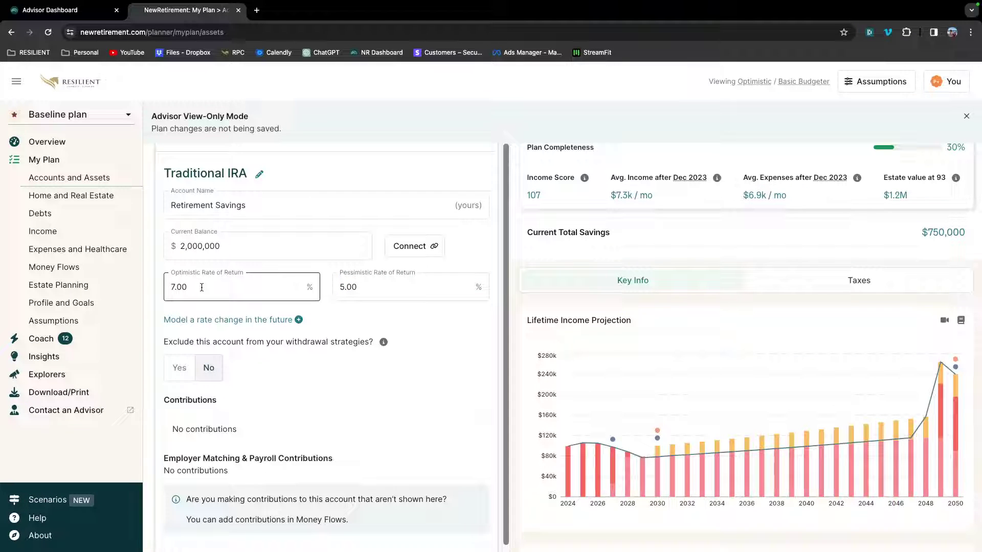
Review the Traditional IRA's current balance, return-rate fields and account connection option.
double_click(218, 287)
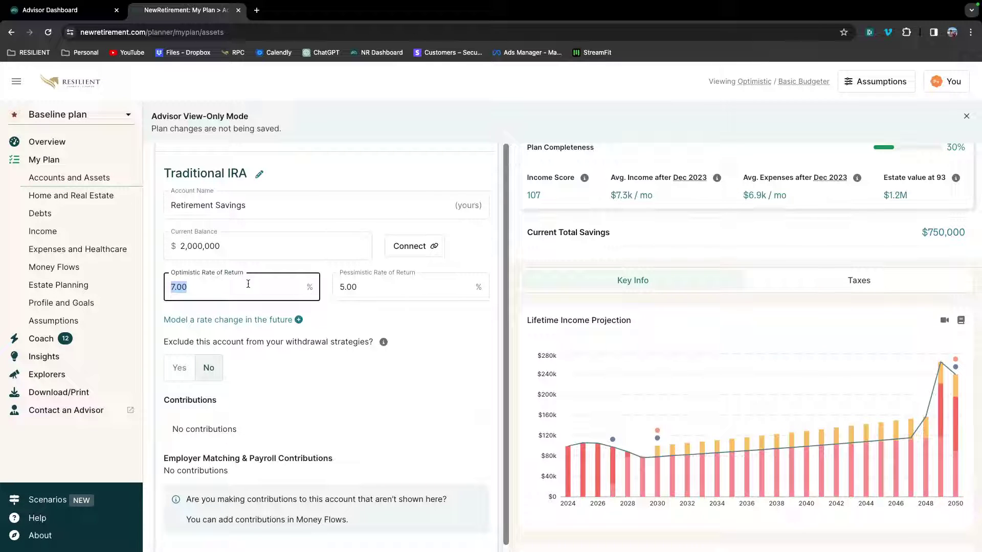
left_click(385, 287)
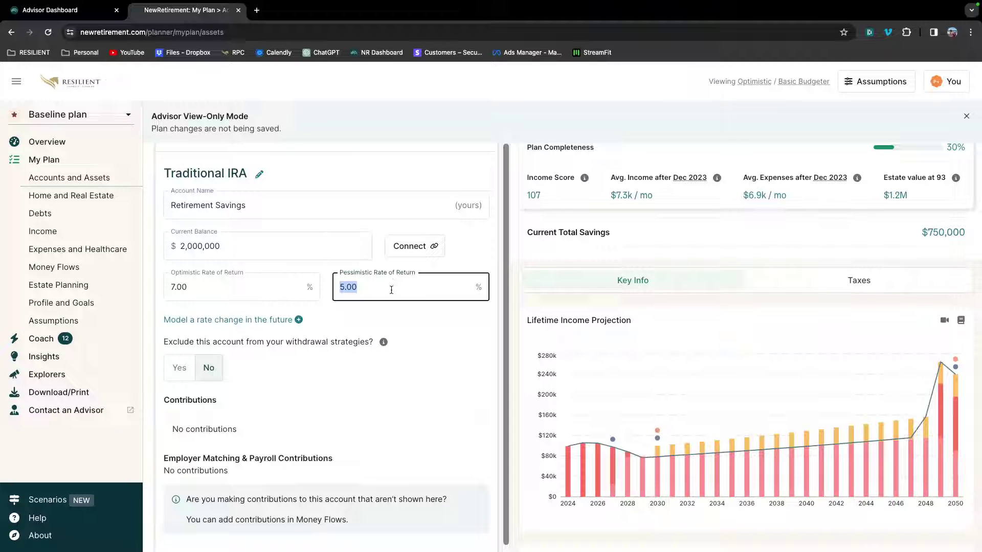
key("ctrl+Up")
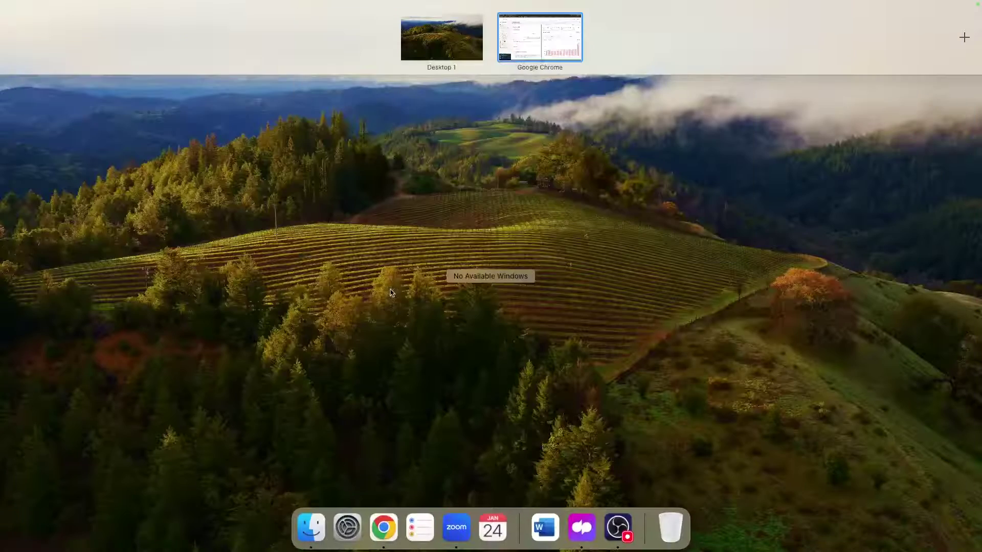
left_click(525, 53)
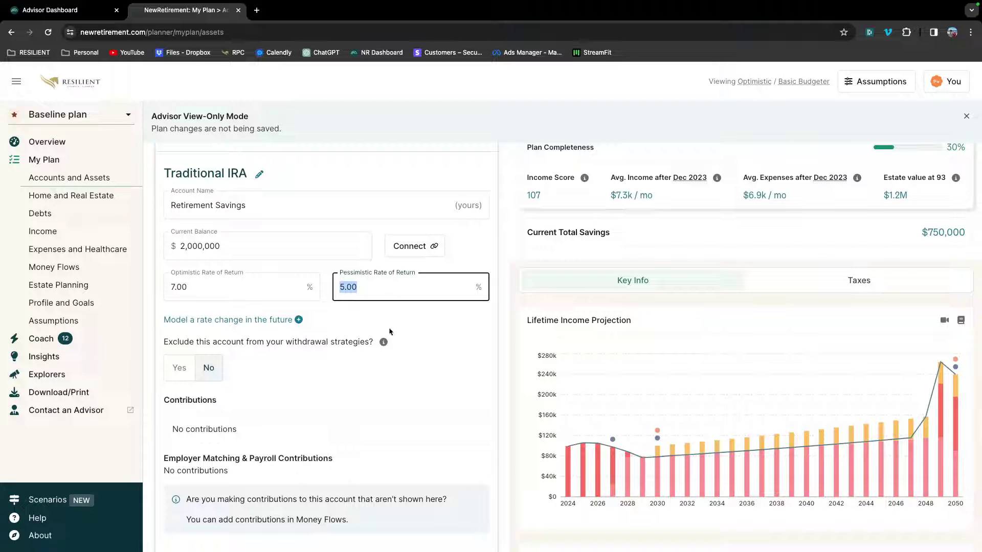
scroll(303, 223, "up", 1)
scroll(306, 228, "down", 1)
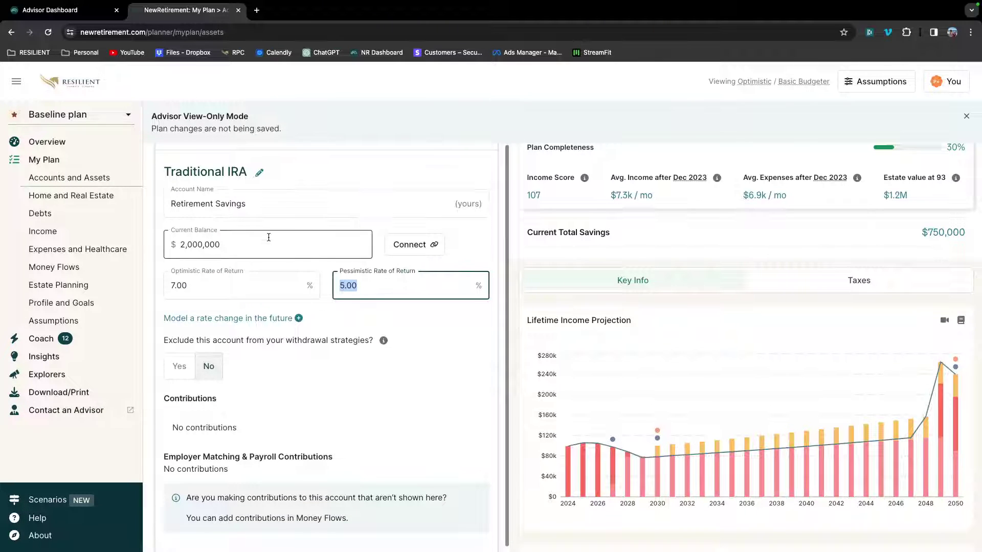
scroll(240, 223, "down", 1)
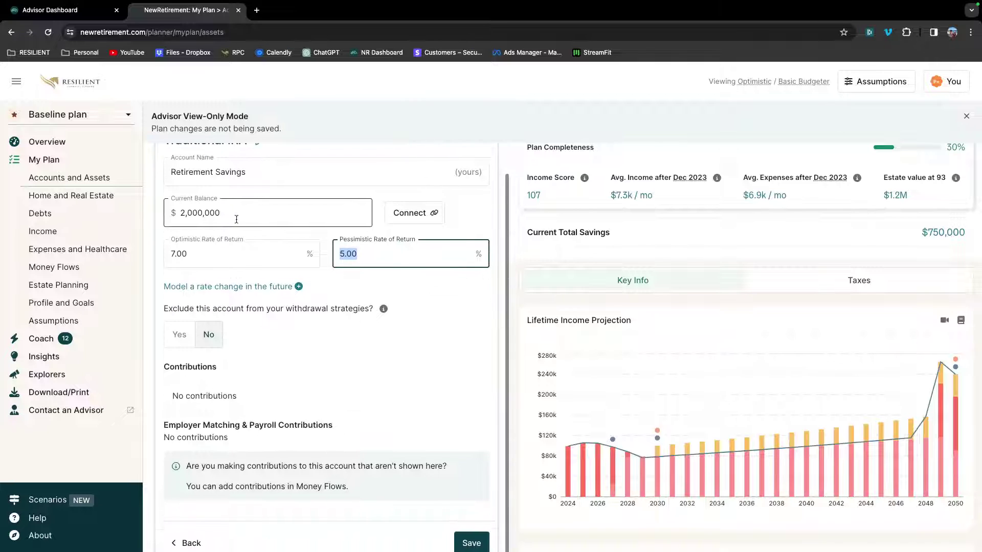
scroll(236, 219, "up", 1)
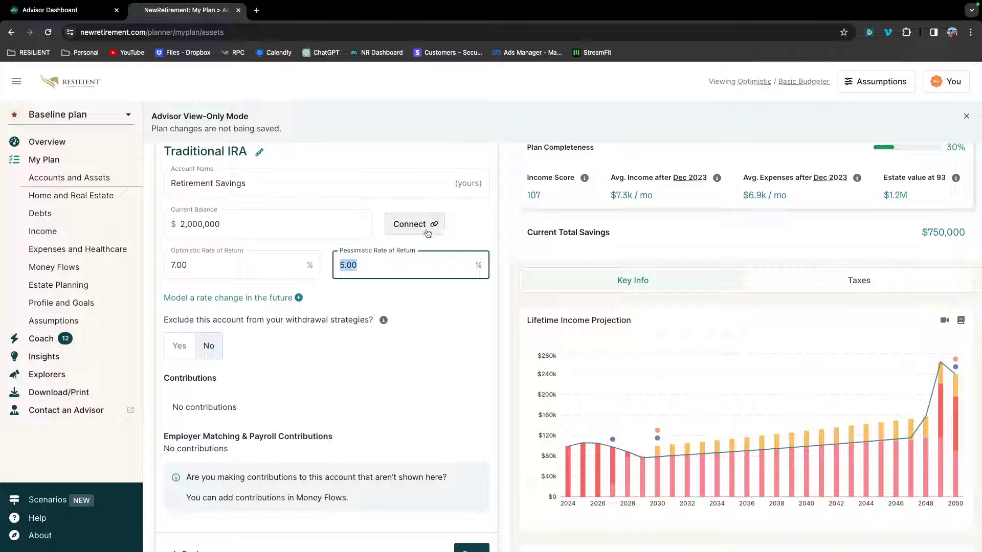
left_click(463, 228)
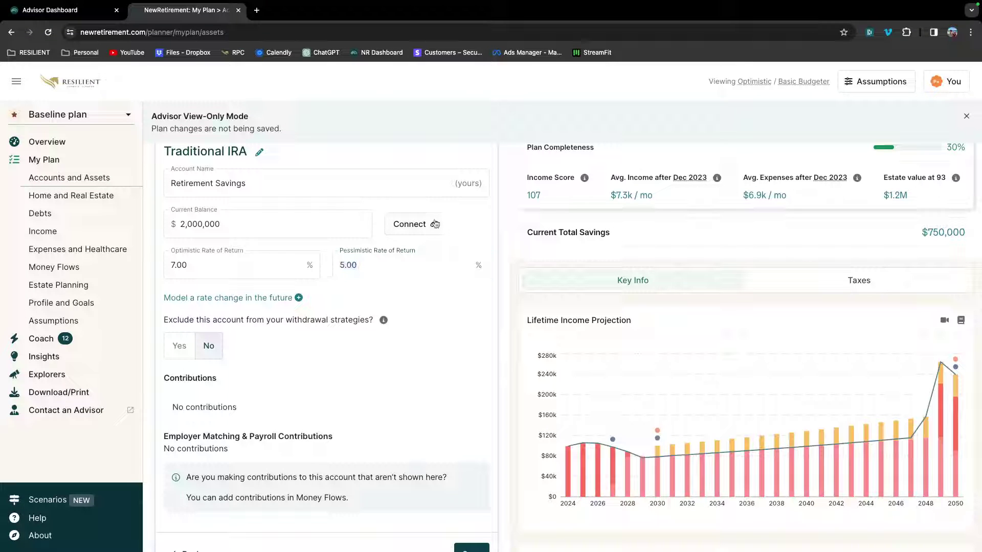
scroll(398, 240, "up", 1)
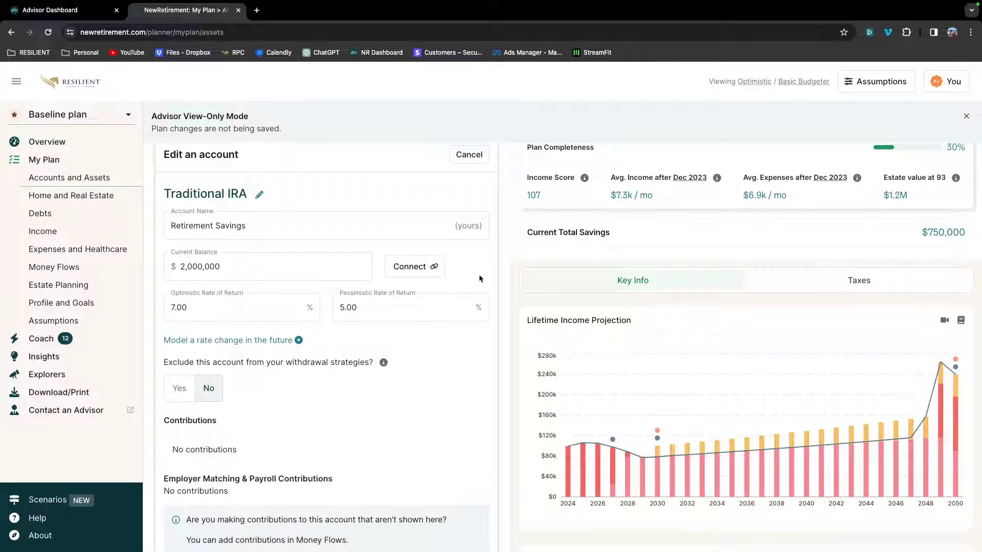
scroll(479, 278, "down", 1)
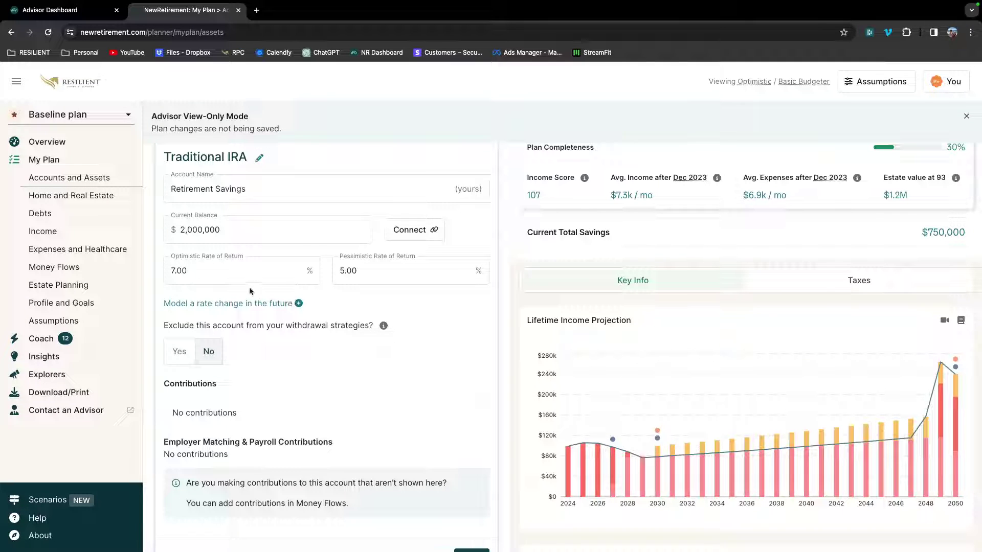
Save the edited Traditional IRA account.
left_click(235, 273)
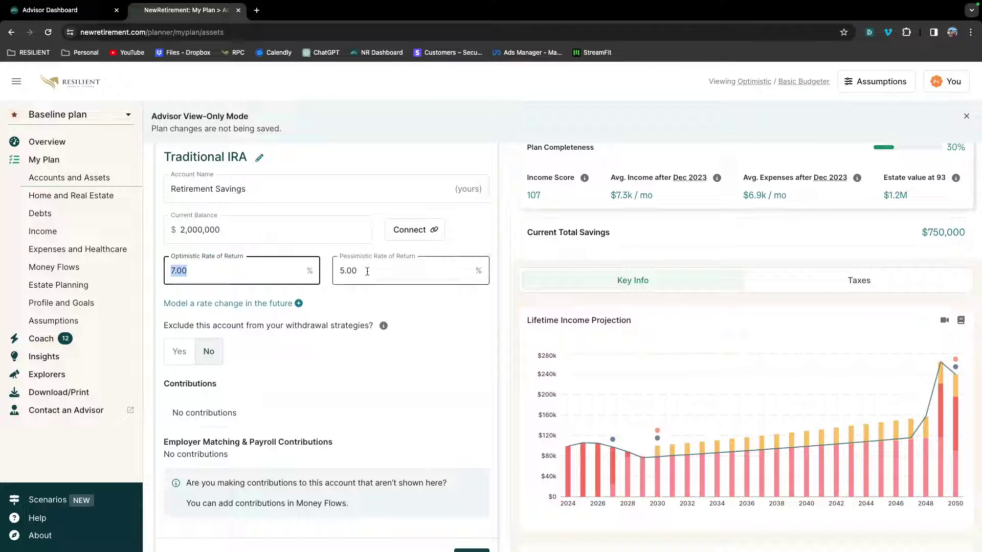
scroll(402, 362, "down", 1)
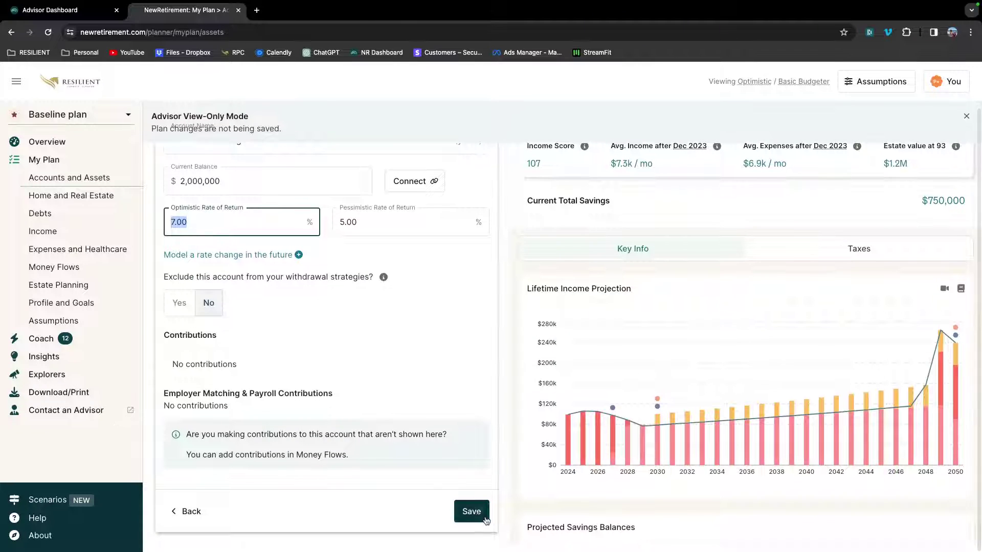
left_click(466, 511)
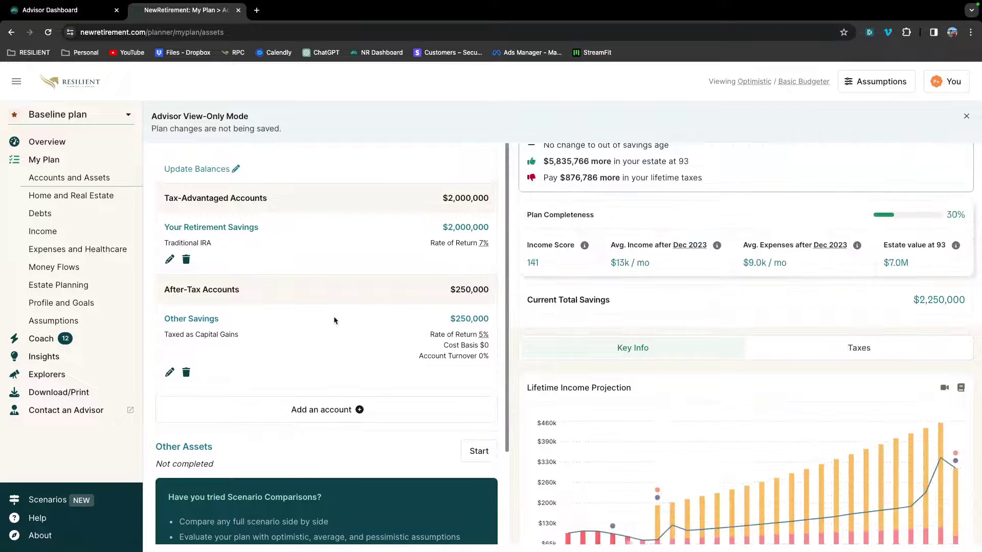
Add a Roth account by manual entry, naming it Roth IRA with a current balance of $500,000.
left_click(297, 411)
left_click(255, 385)
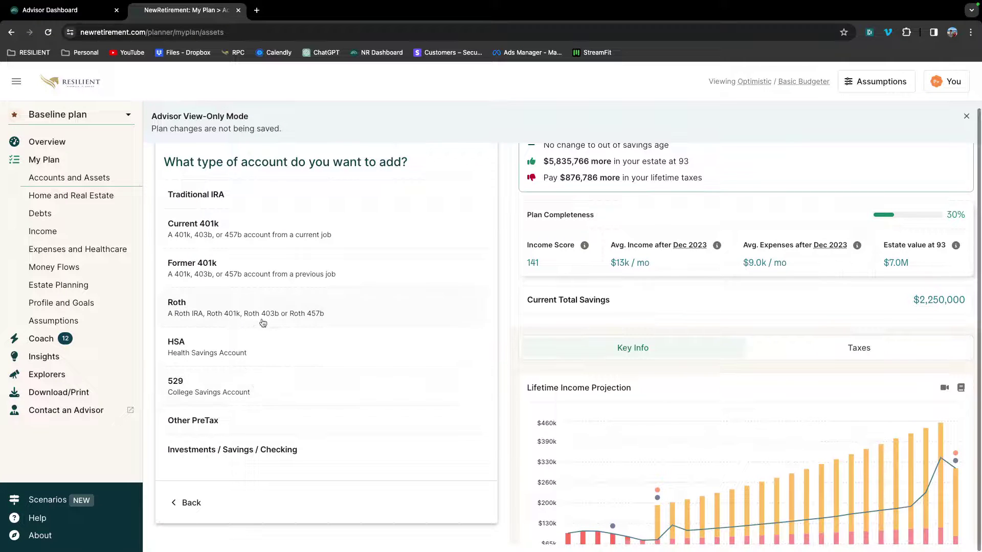
left_click(238, 199)
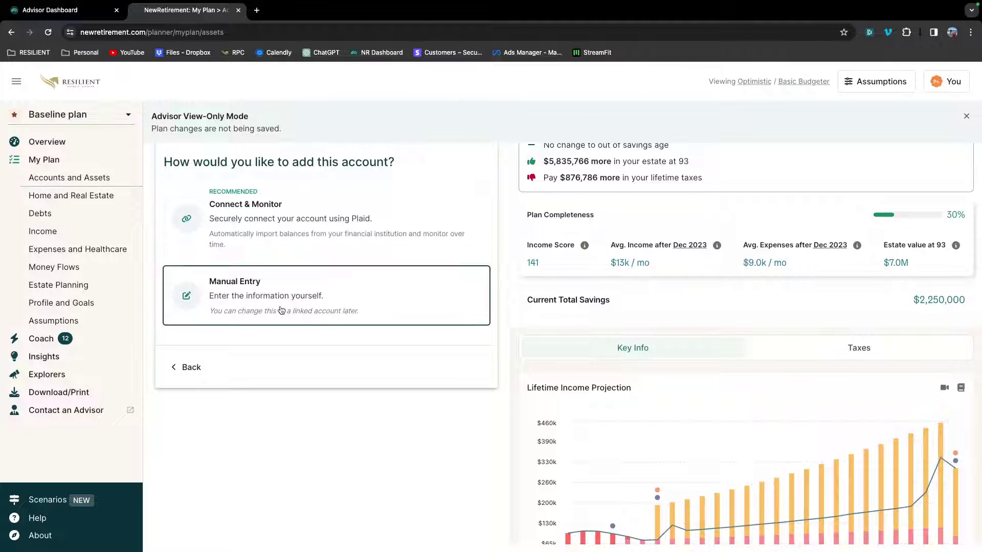
left_click(282, 310)
left_click(204, 201)
type("Roth IRA")
left_click(205, 235)
type("500,000")
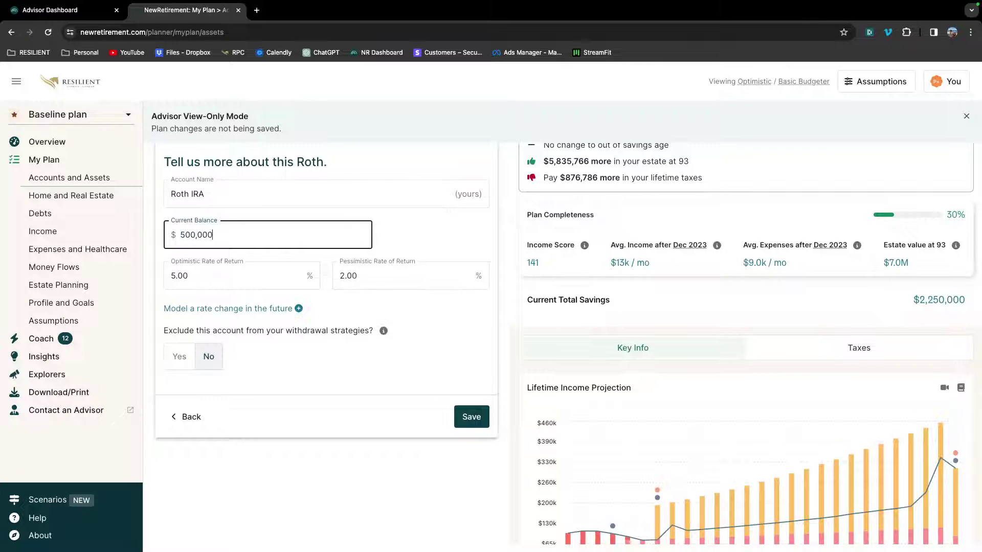
Set the Roth IRA's optimistic rate of return to 8% and pessimistic rate to 5%, and save the account.
left_click(201, 271)
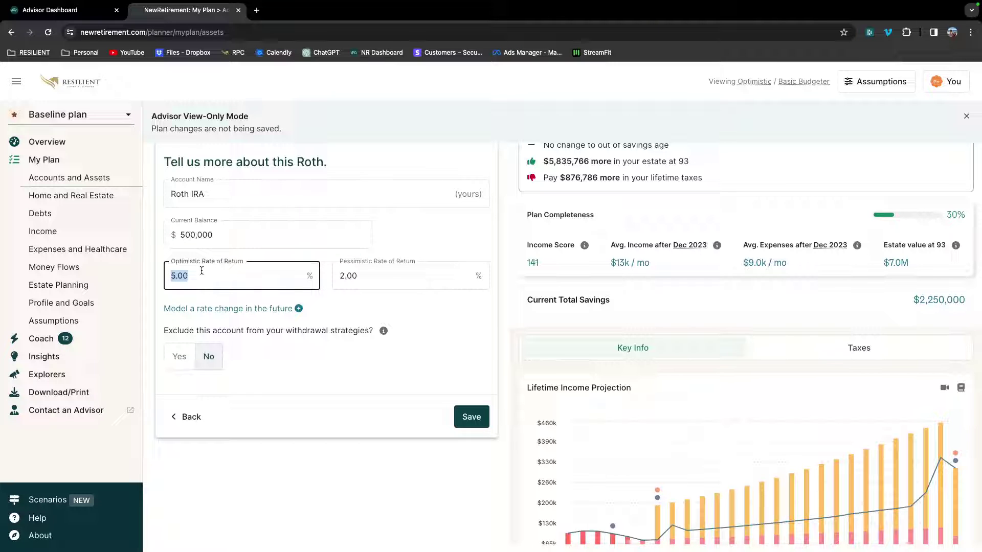
type("7")
key("BackSpace")
type("8")
left_click(375, 276)
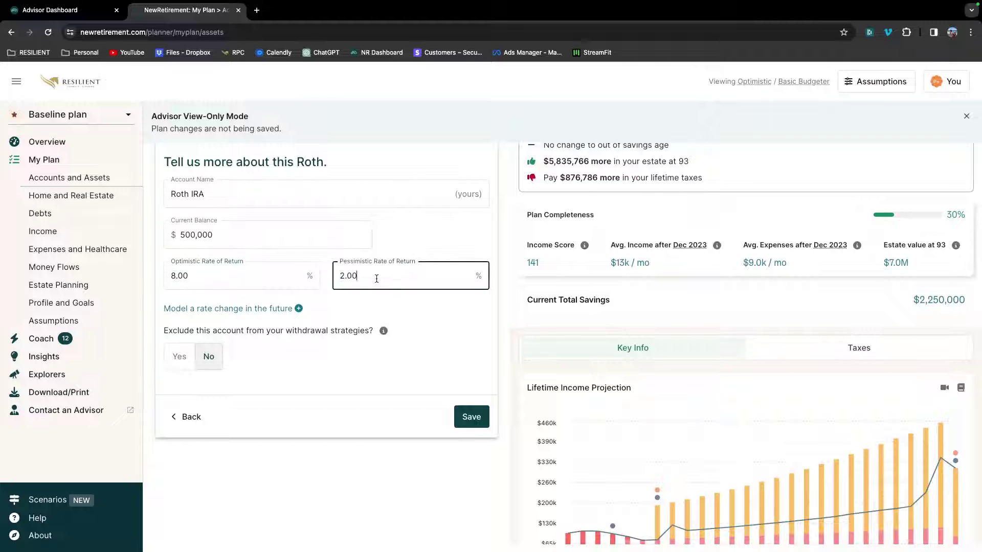
type("5")
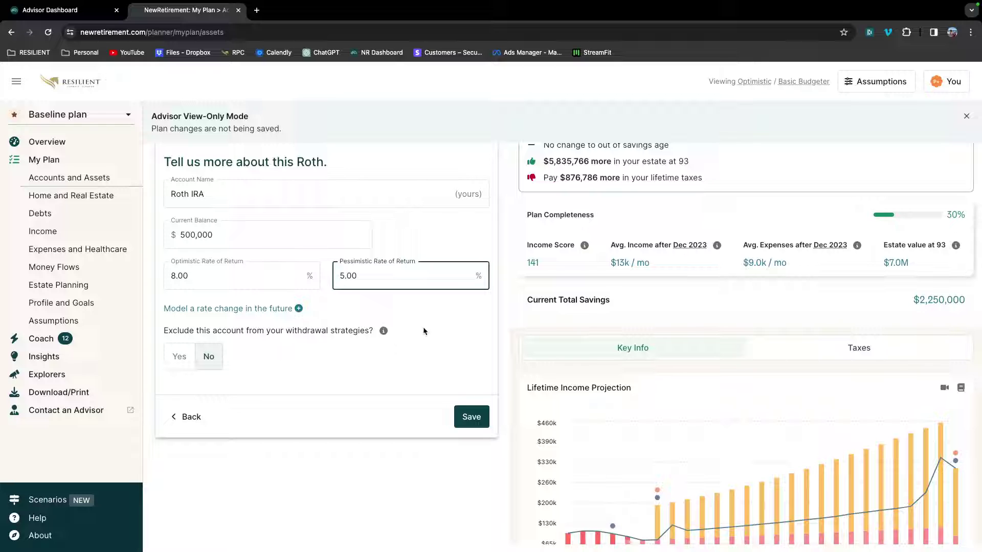
left_click(434, 342)
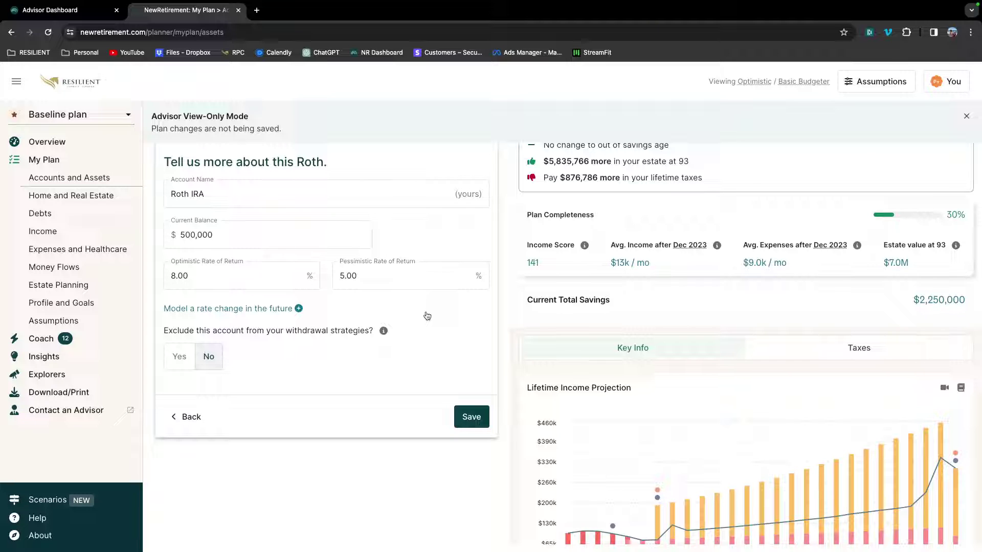
left_click(225, 278)
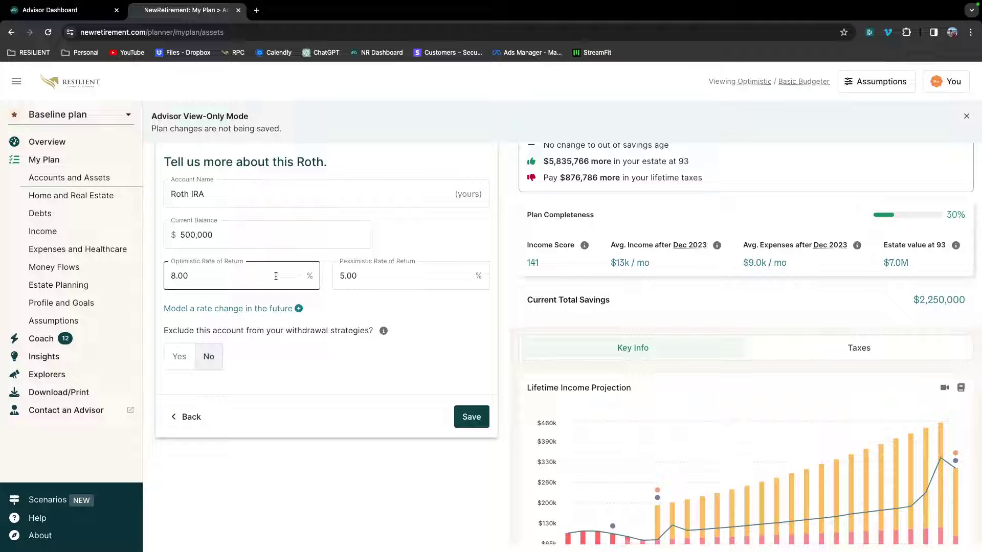
left_click(474, 418)
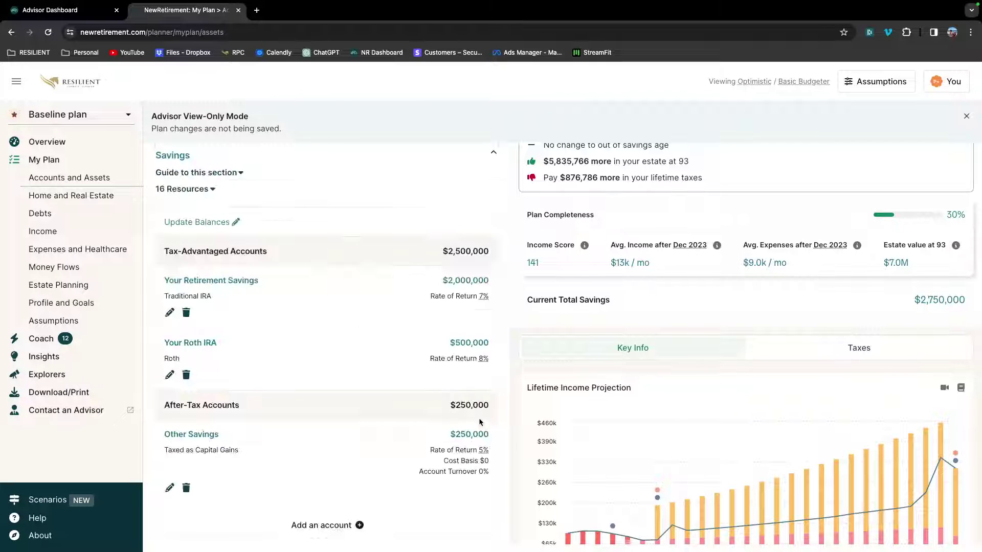
Review the savings account list and the Plan Wellness savings projection in the plan overview.
scroll(353, 348, "down", 1)
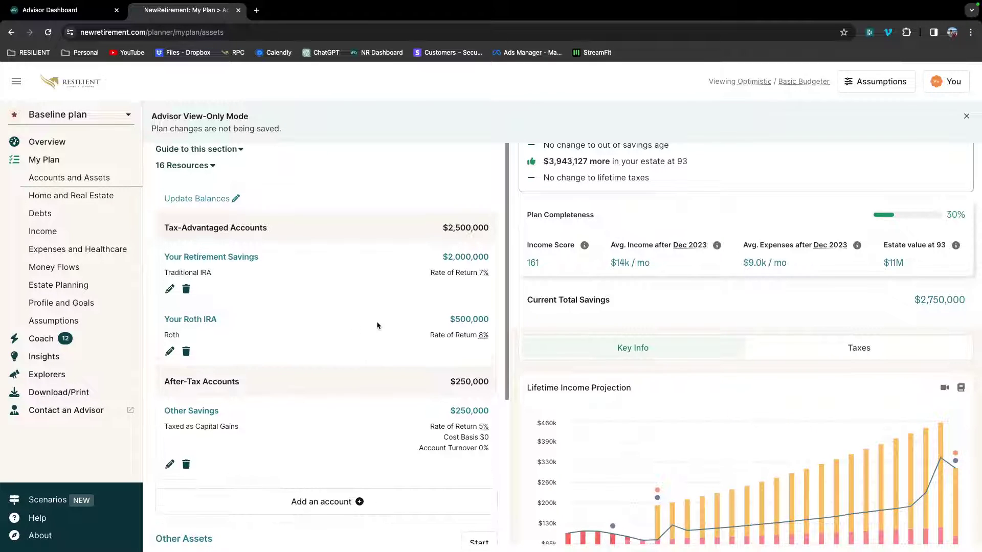
scroll(253, 331, "down", 1)
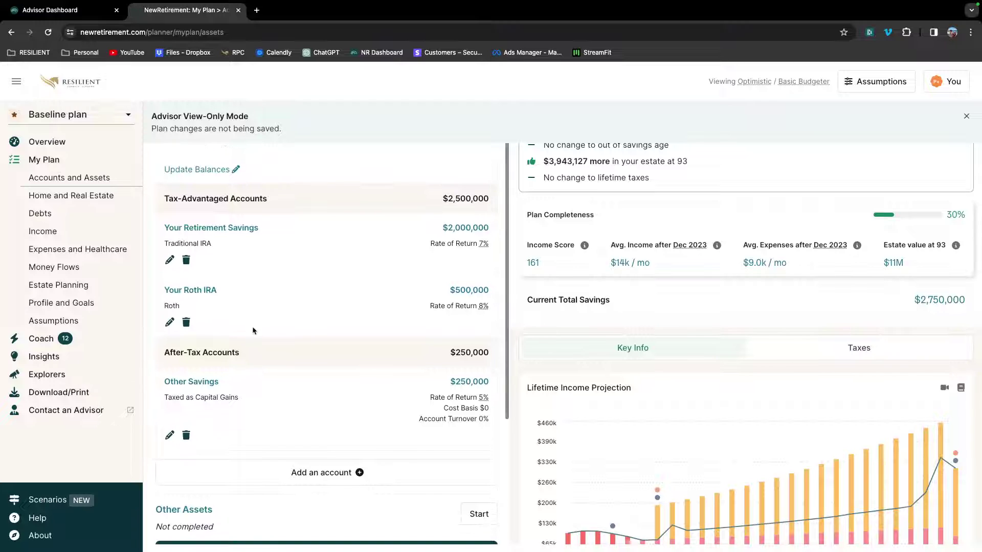
scroll(385, 301, "up", 1)
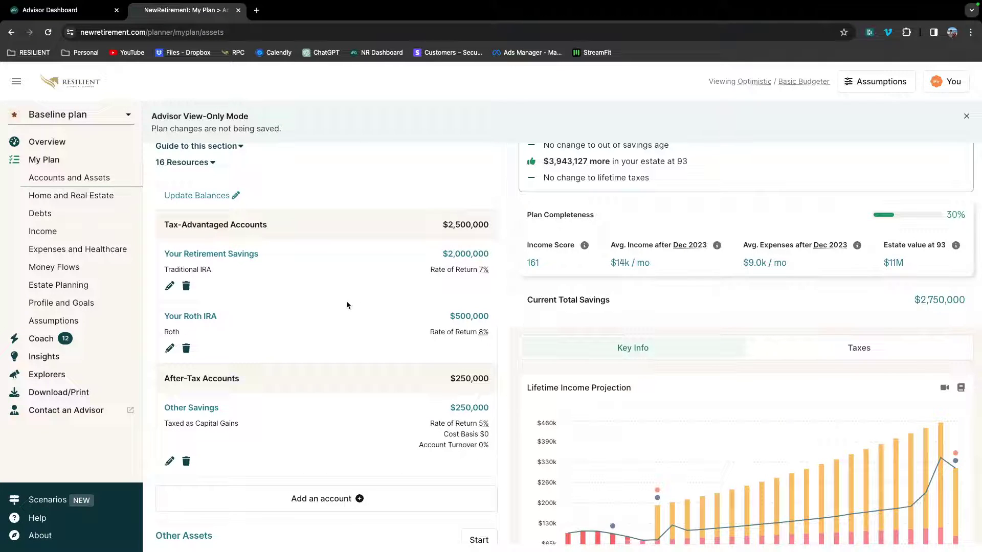
left_click(77, 144)
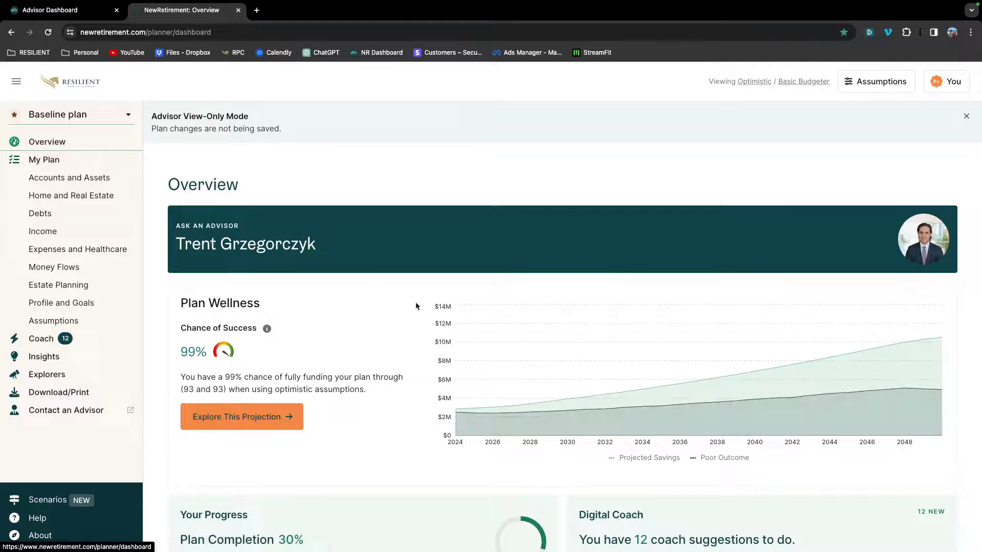
mouse_move(495, 399)
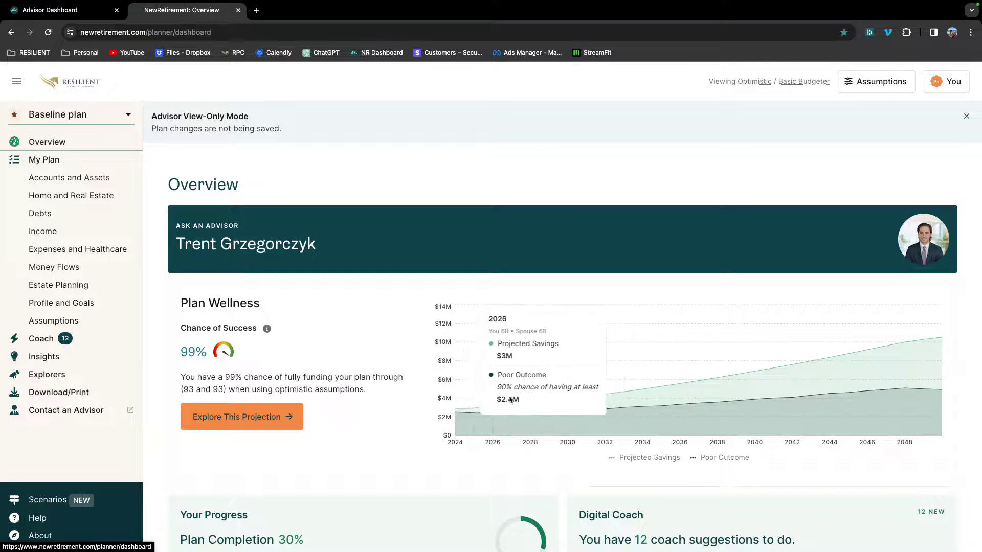
scroll(512, 393, "down", 1)
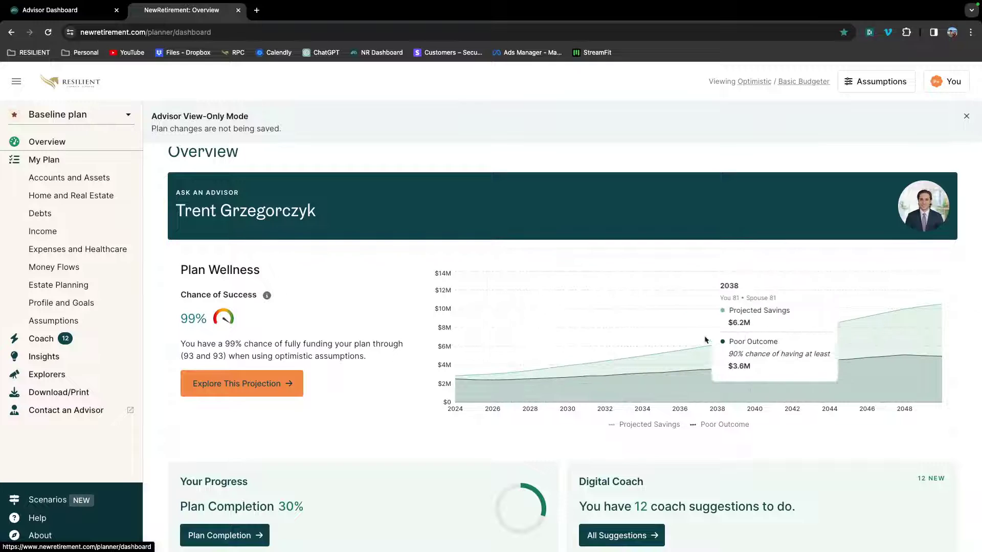
Edit the primary residence in Home and Real Estate, changing its status to Own.
left_click(74, 196)
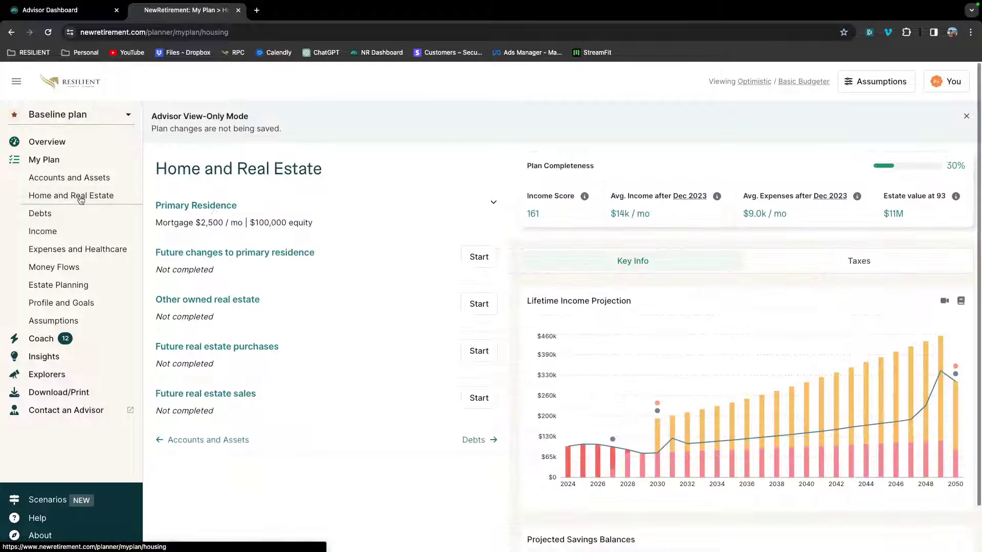
left_click(263, 232)
left_click(169, 312)
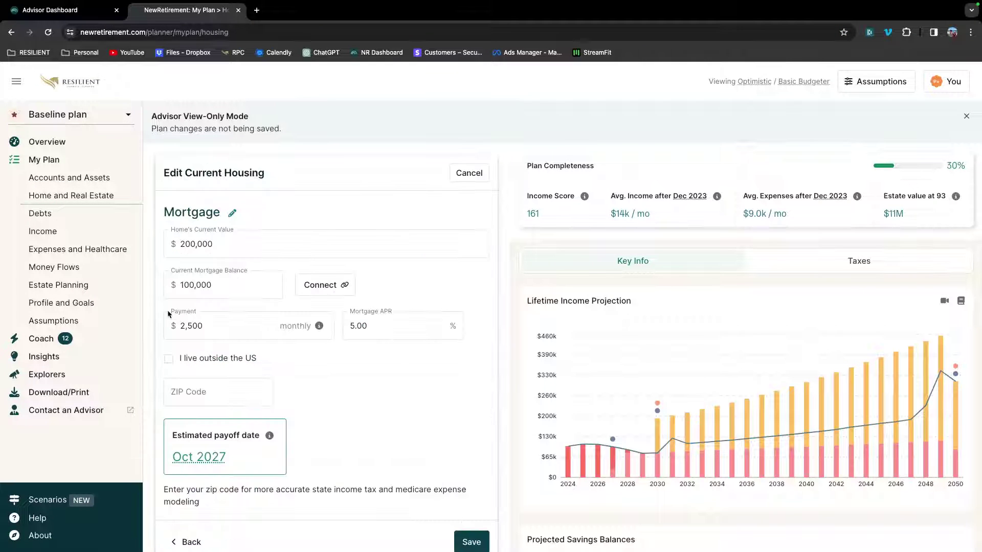
left_click(286, 244)
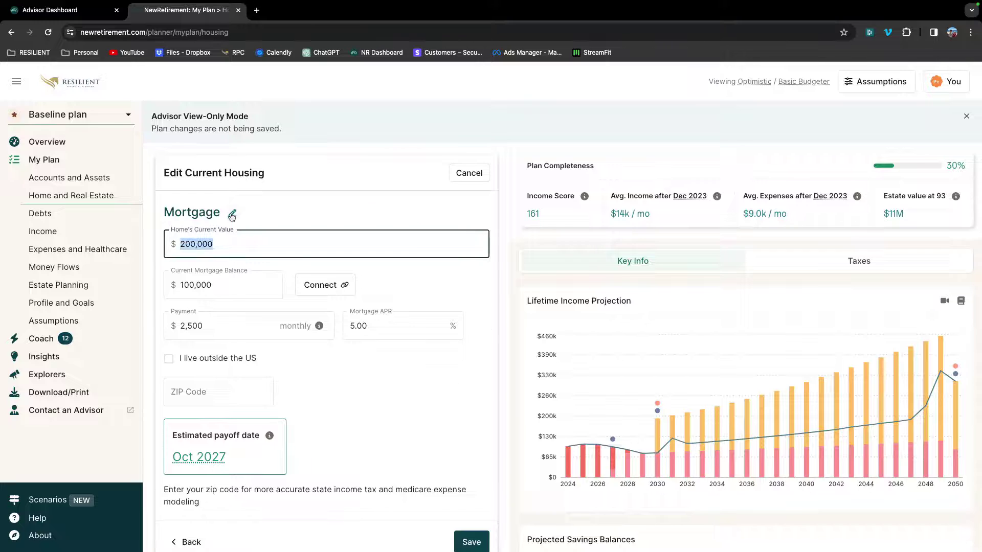
left_click(232, 212)
left_click(242, 255)
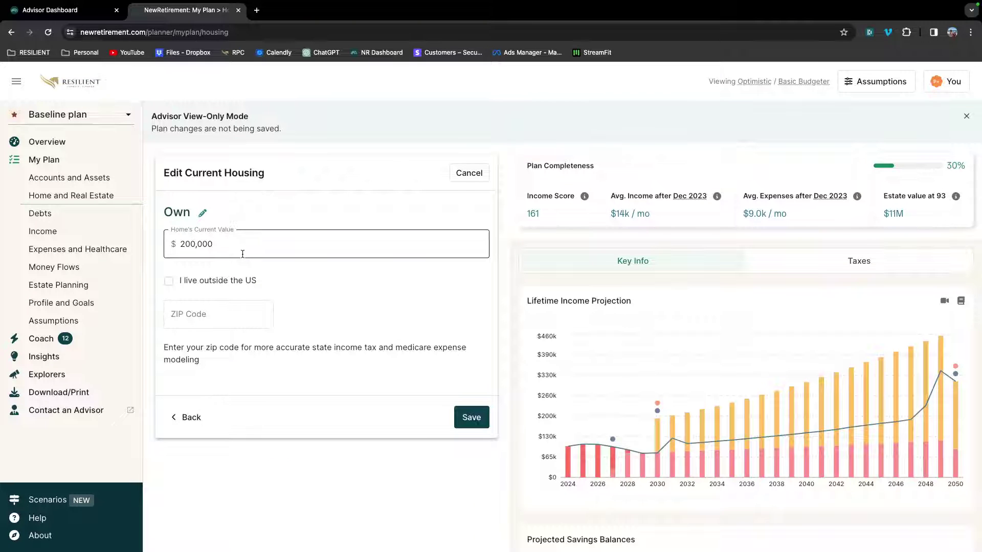
Keep the primary residence status as Own, set the home's current value to $850,000, fill in its ZIP code, and save.
left_click(203, 212)
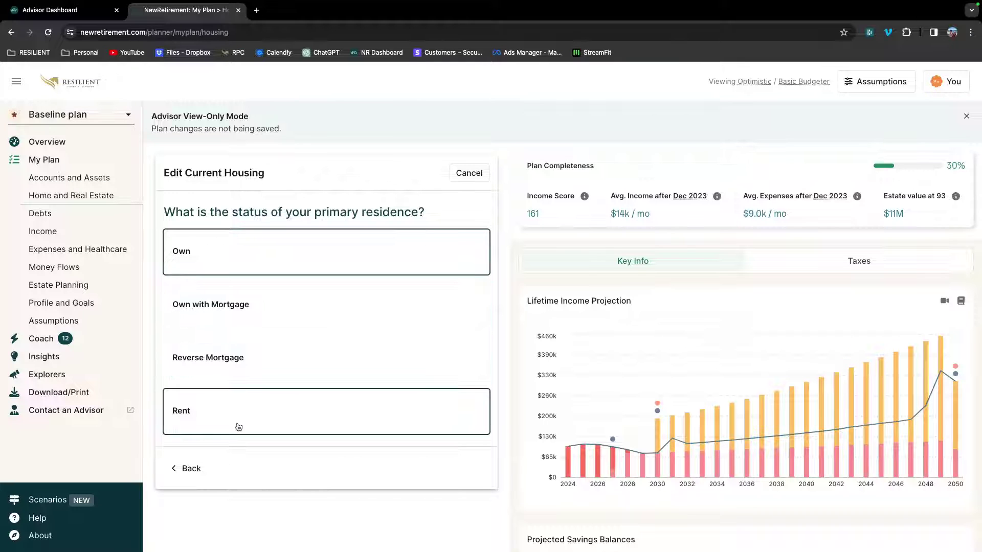
left_click(257, 243)
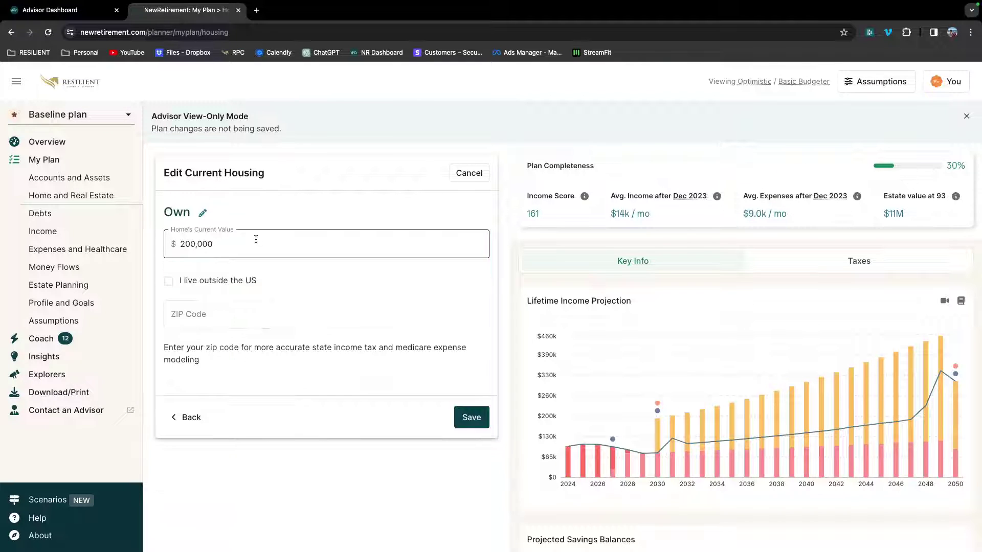
double_click(253, 239)
type("850000")
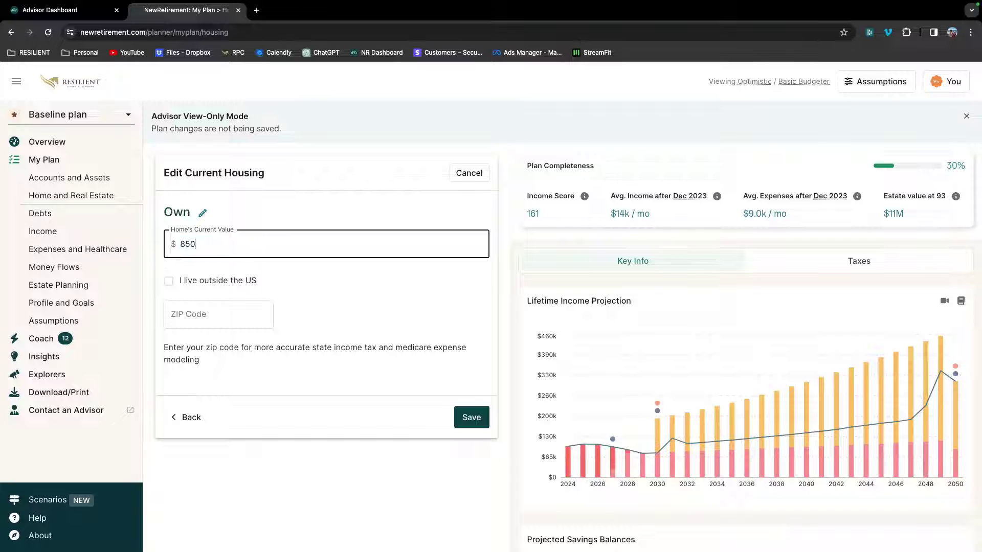
left_click(233, 313)
type("49684")
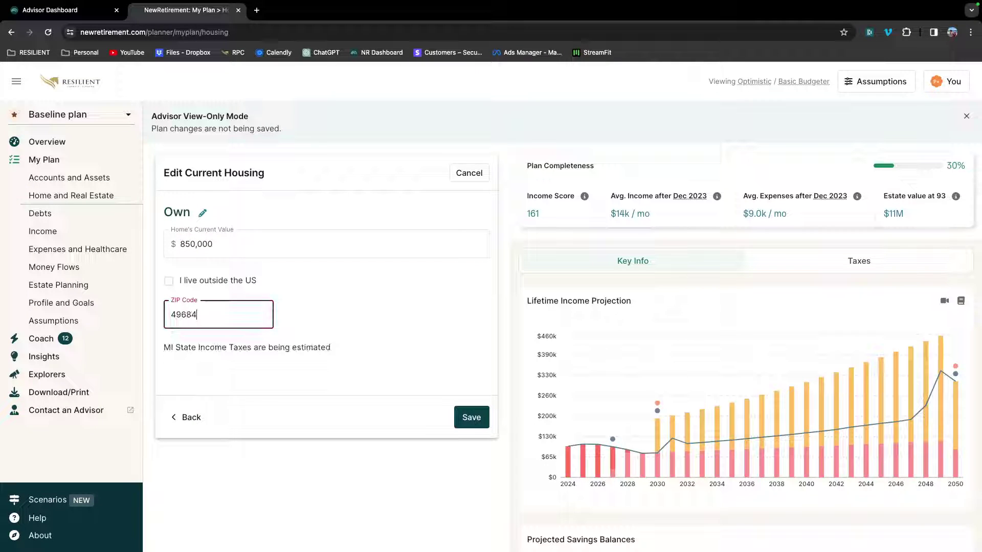
left_click(481, 424)
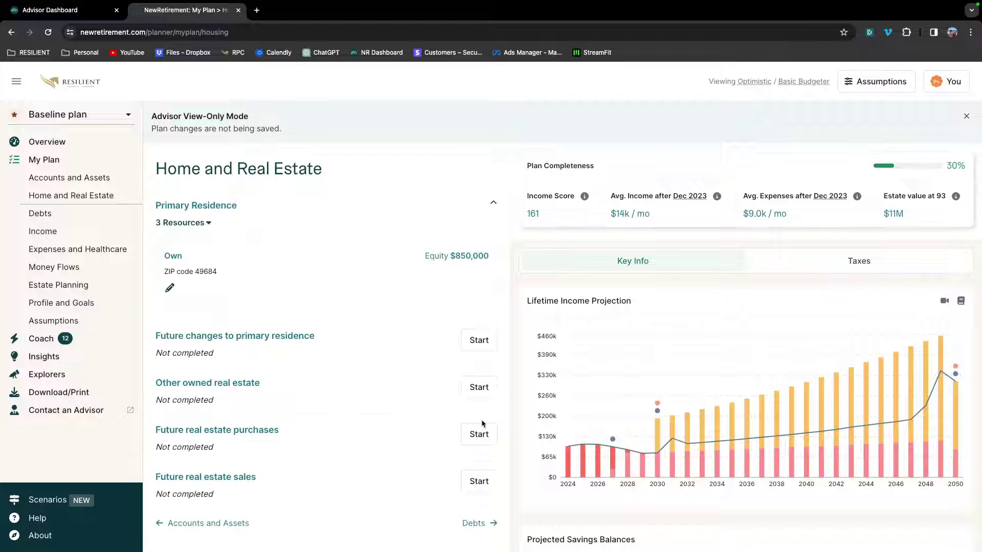
Review the plan impact of the home update, the other Home and Real Estate sections, and the Debts page.
scroll(308, 311, "down", 1)
scroll(308, 311, "up", 1)
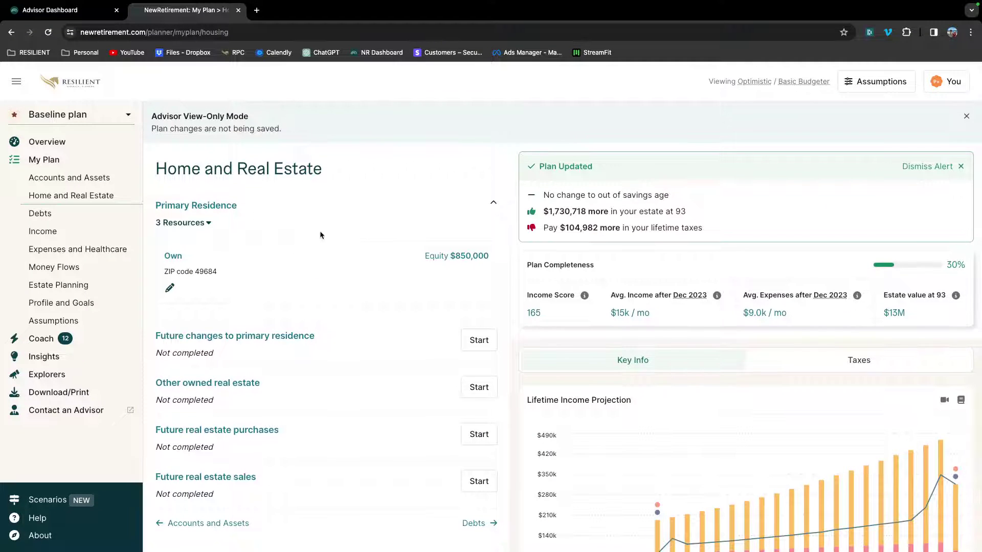
scroll(360, 296, "down", 1)
scroll(361, 298, "up", 1)
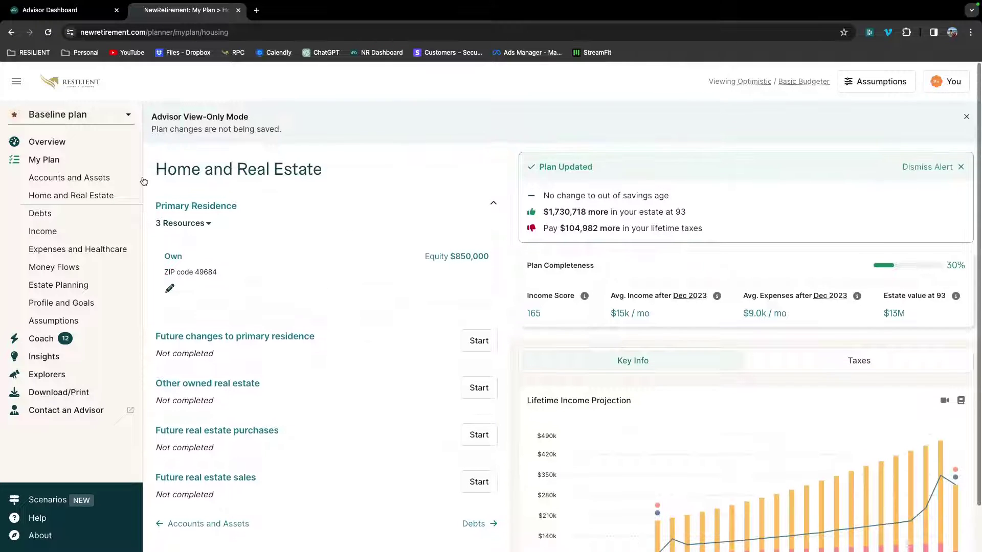
scroll(326, 295, "down", 1)
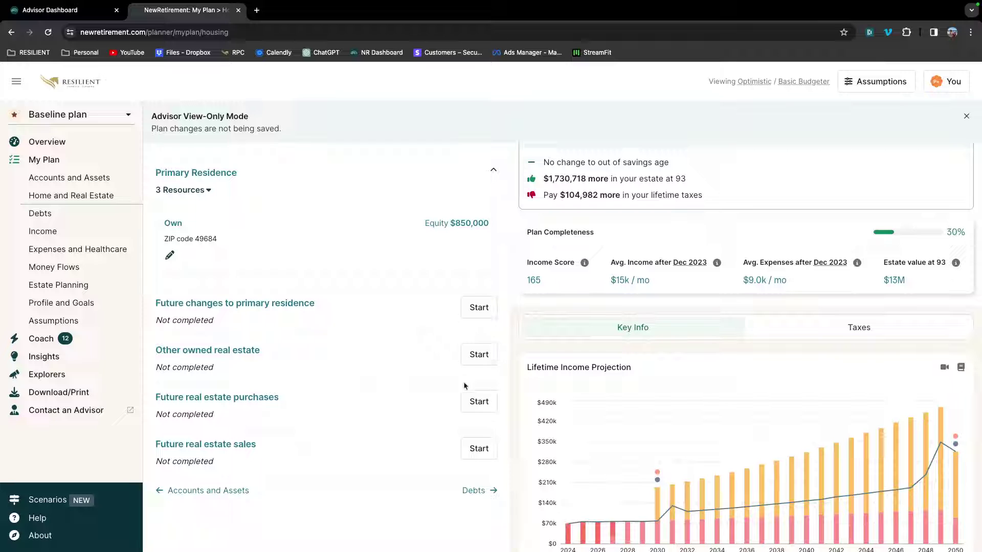
scroll(358, 363, "down", 1)
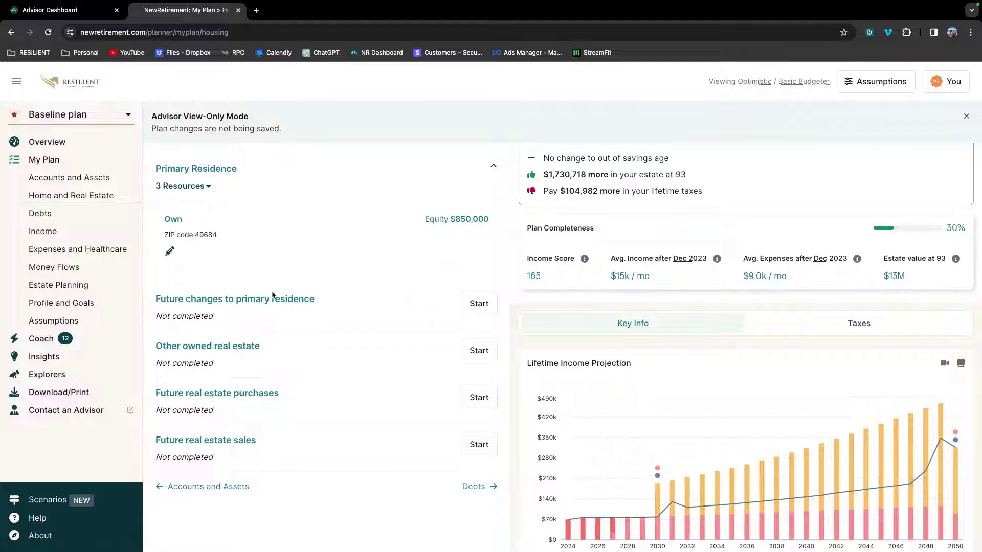
scroll(330, 336, "up", 1)
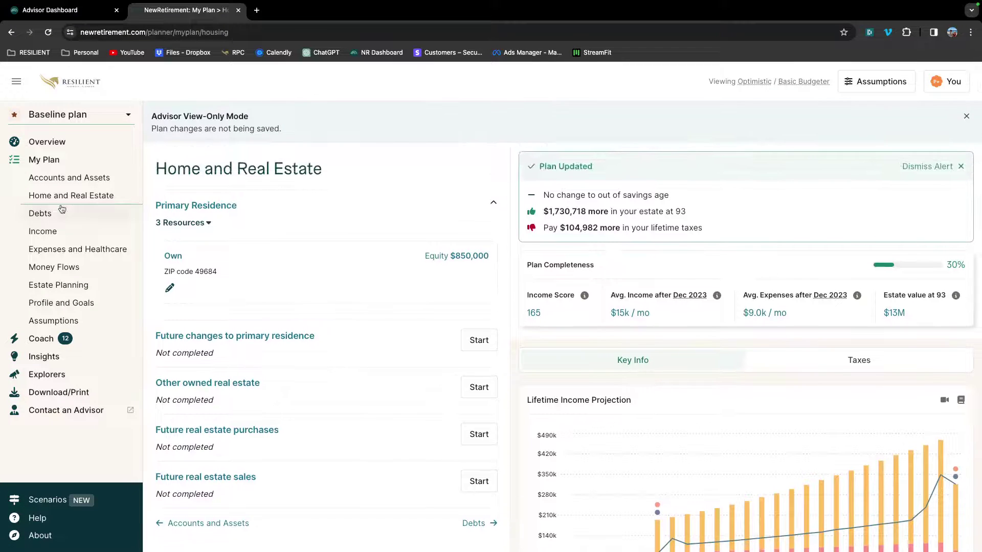
left_click(47, 214)
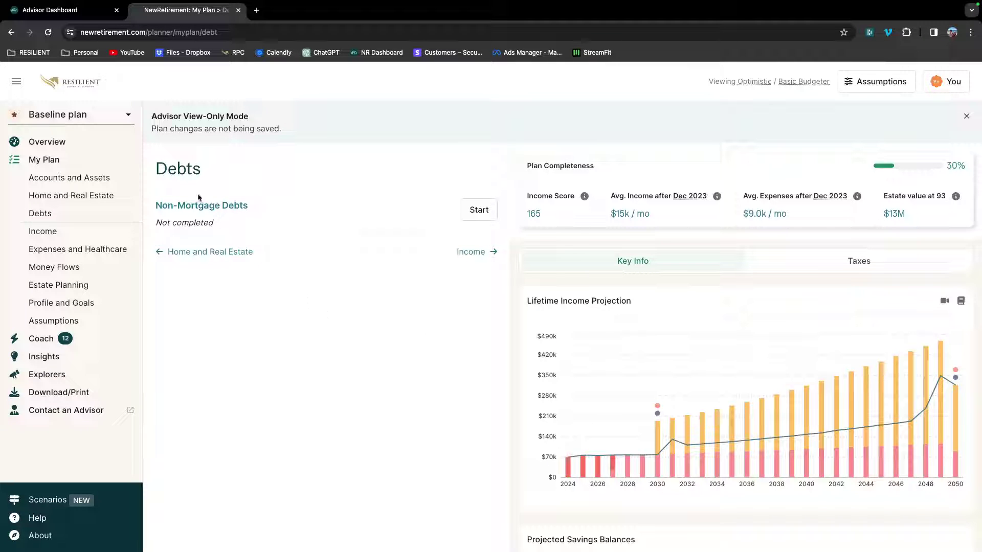
Open the existing work income entry for editing and examine its pre-tax income, start and stop ages, growth rates, and contributions.
left_click(86, 237)
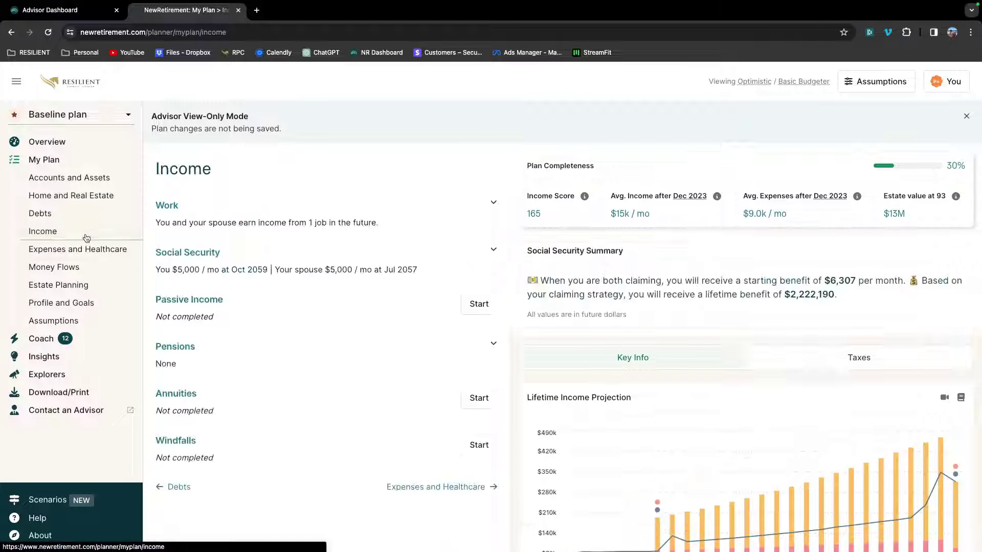
scroll(292, 242, "down", 1)
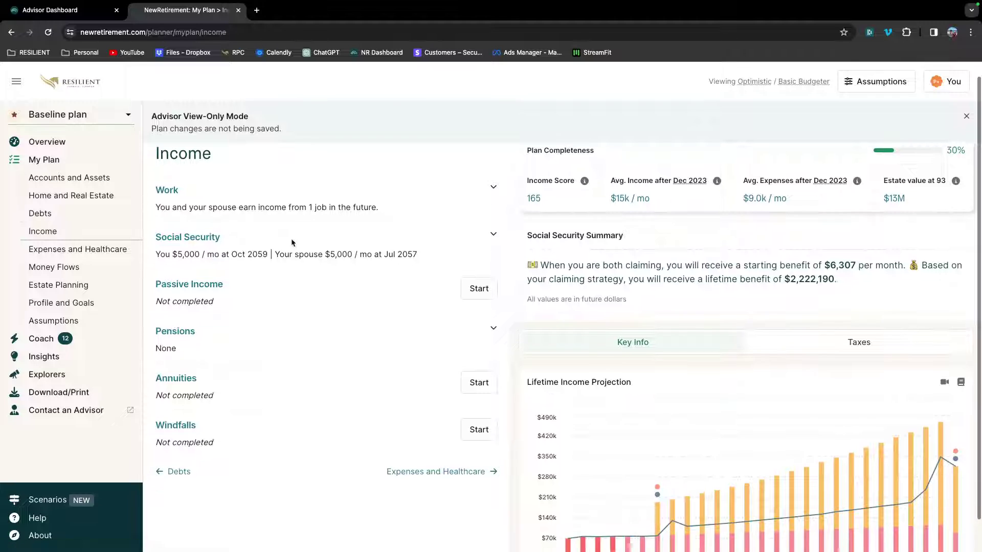
left_click(314, 198)
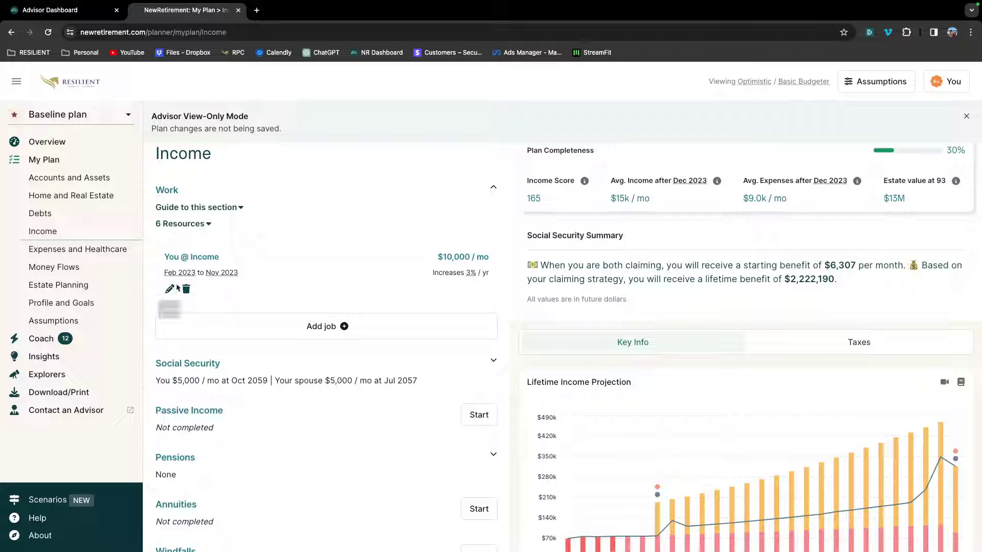
left_click(174, 289)
left_click(234, 266)
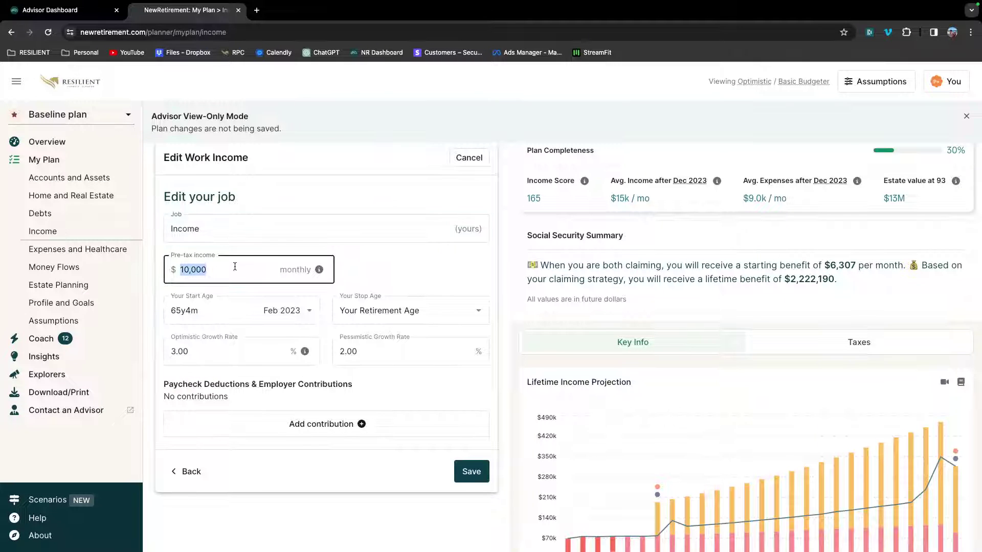
left_click(320, 270)
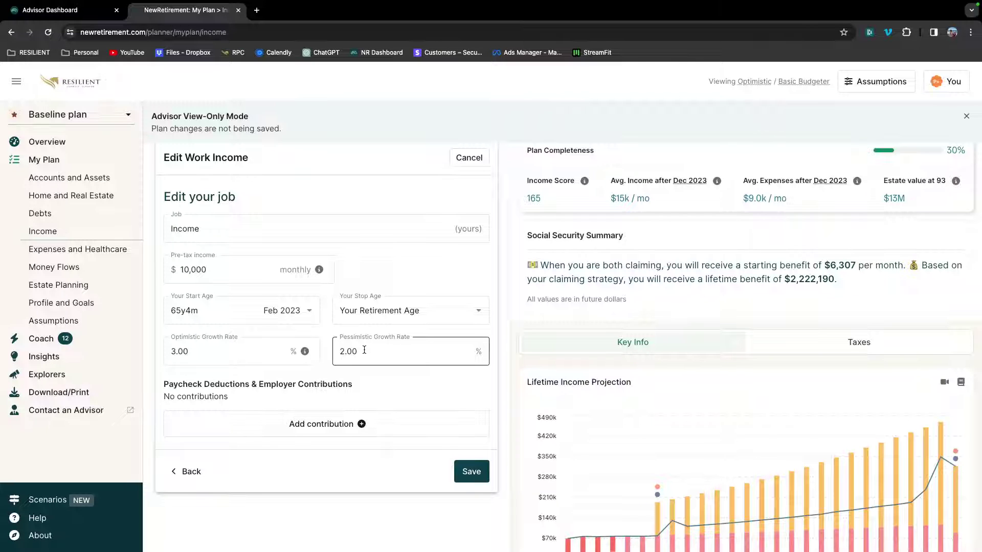
left_click(289, 350)
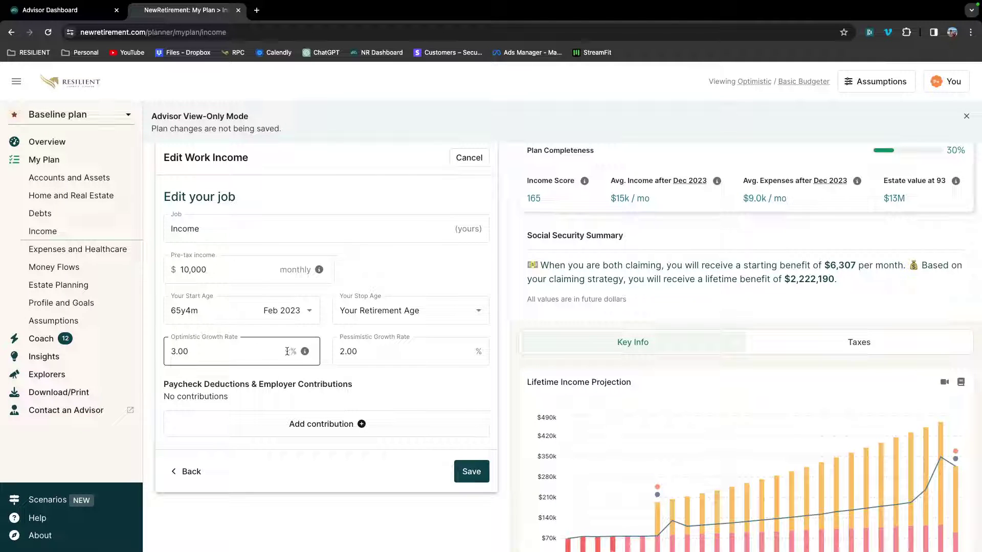
scroll(322, 380, "down", 1)
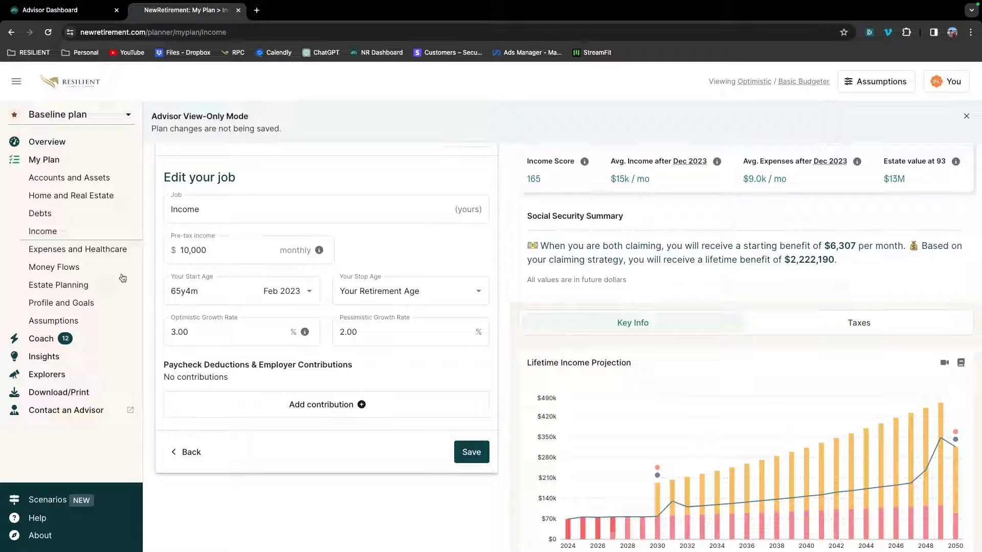
Examine the Basic Budgeter's recurring expenses in Expenses and Healthcare, and collapse that section.
left_click(118, 250)
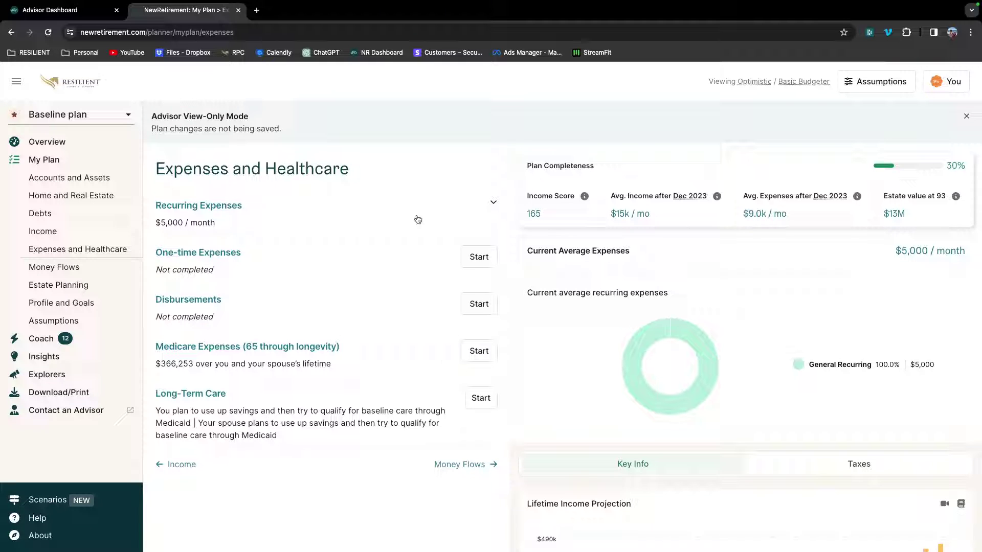
left_click(368, 205)
scroll(368, 205, "down", 1)
left_click(366, 206)
left_click(364, 205)
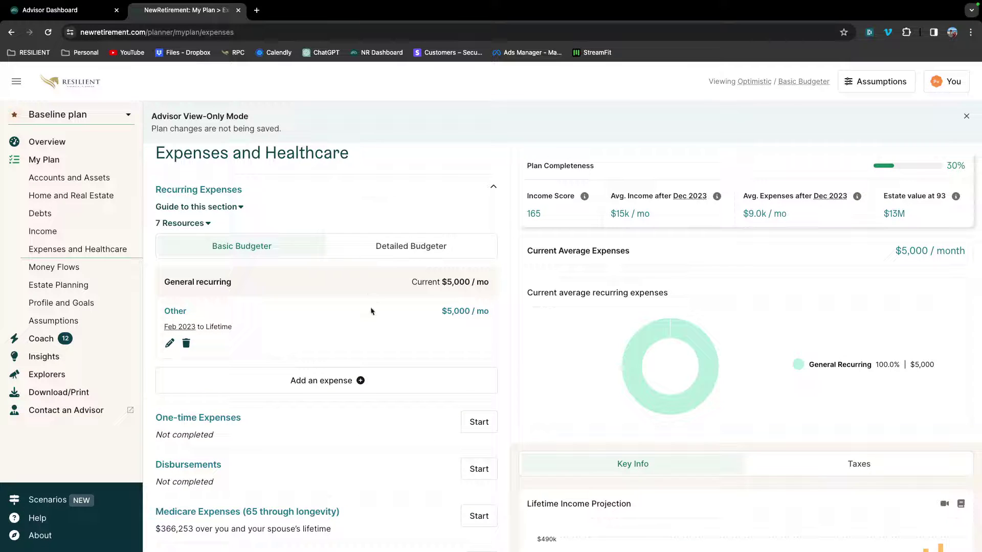
left_click(493, 188)
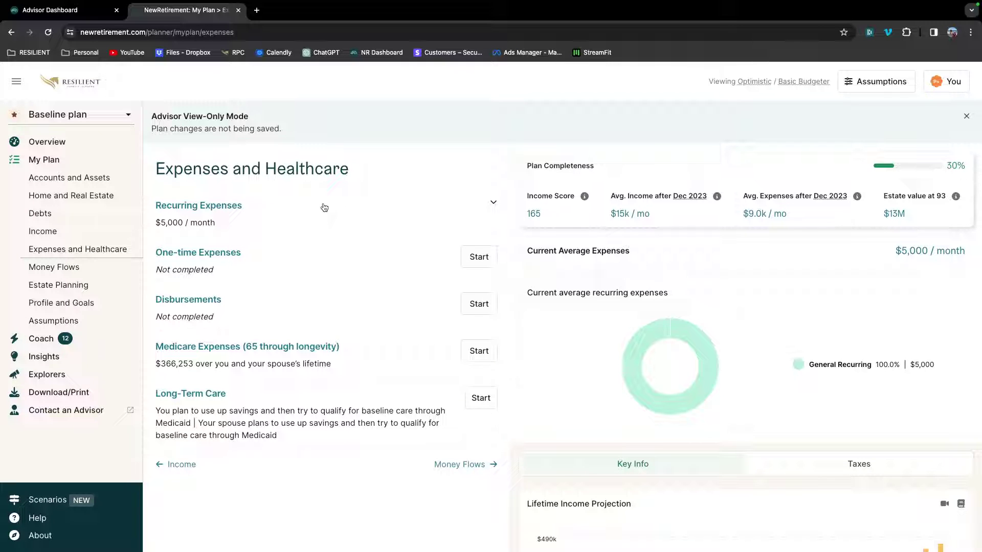
Look at the Detailed Budgeter introduction for recurring expenses and switch back to the Basic Budgeter.
left_click(324, 207)
left_click(386, 261)
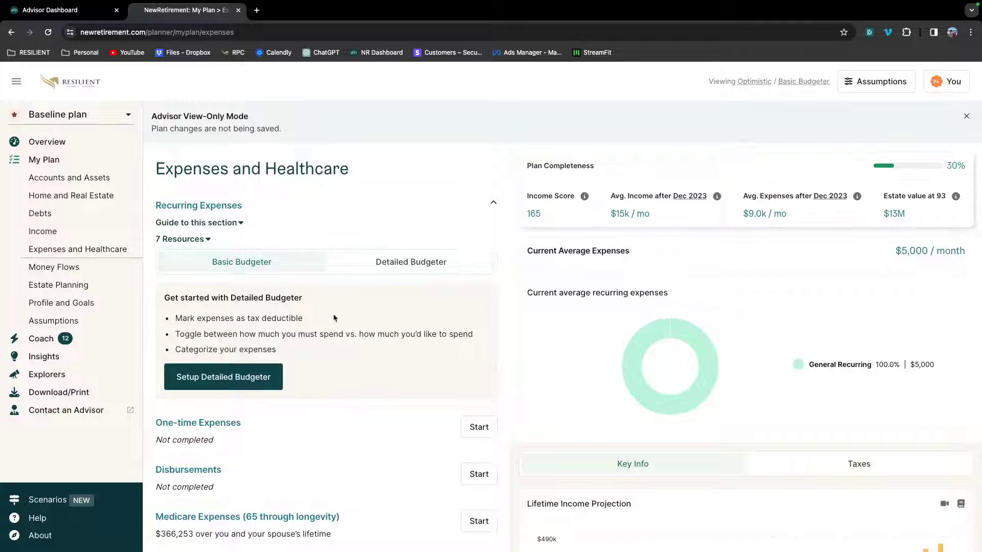
scroll(333, 316, "down", 2)
scroll(385, 343, "up", 1)
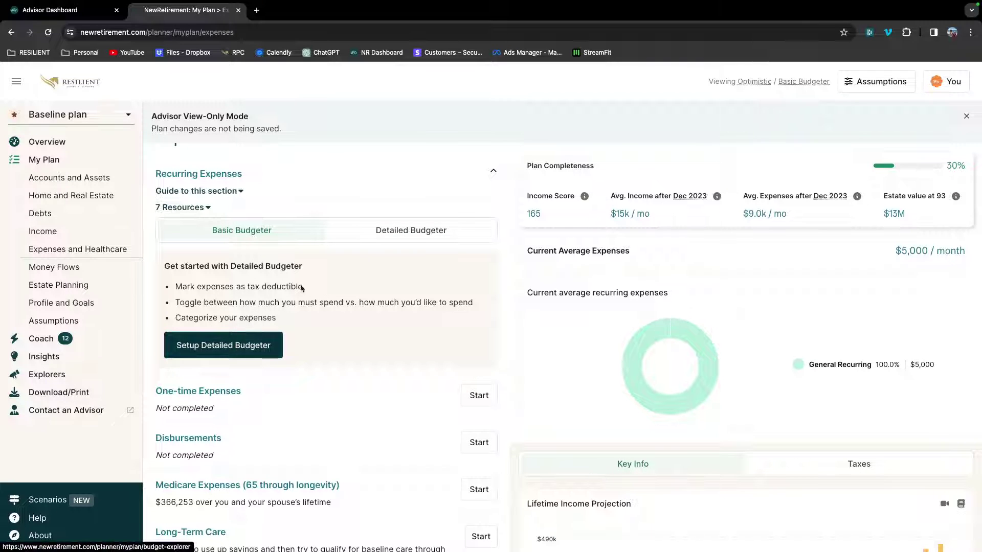
left_click(287, 237)
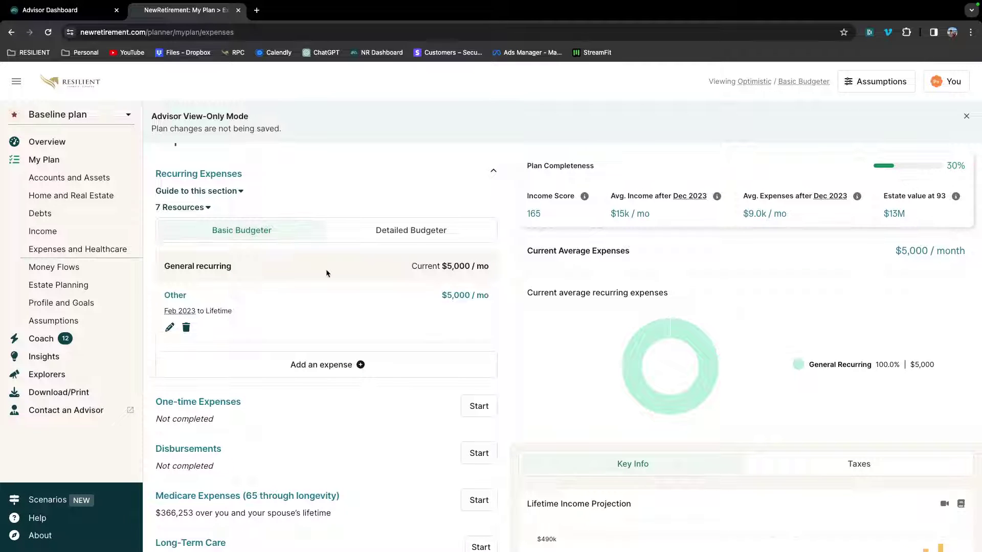
Examine the monthly amount of the Other entry under General recurring expenses.
scroll(326, 274, "down", 1)
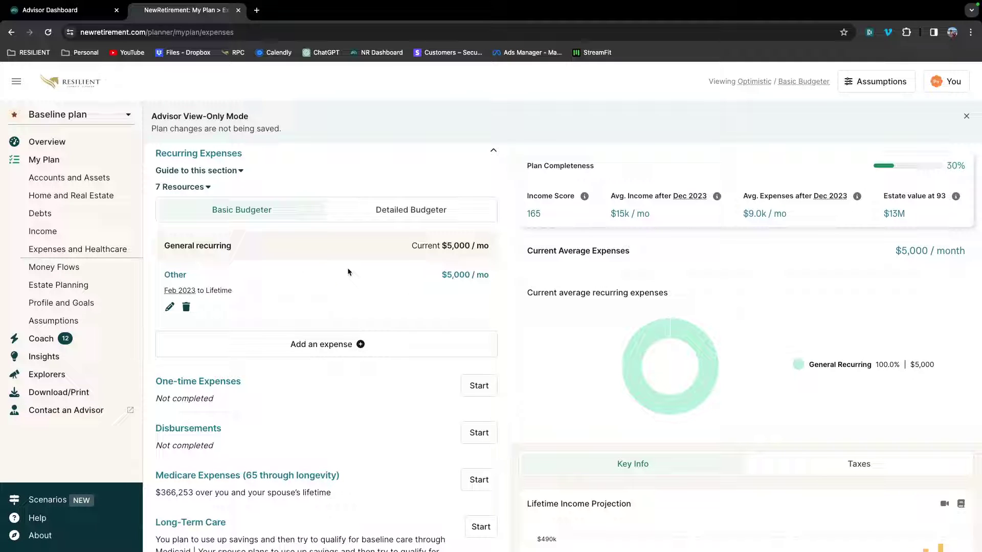
double_click(455, 274)
left_click_drag(470, 274, 423, 272)
left_click(424, 273)
left_click_drag(442, 273, 469, 274)
left_click(460, 274)
Review the recurring, one-time, disbursement, Medicare, and long-term care sections of Expenses and Healthcare.
scroll(502, 249, "down", 3)
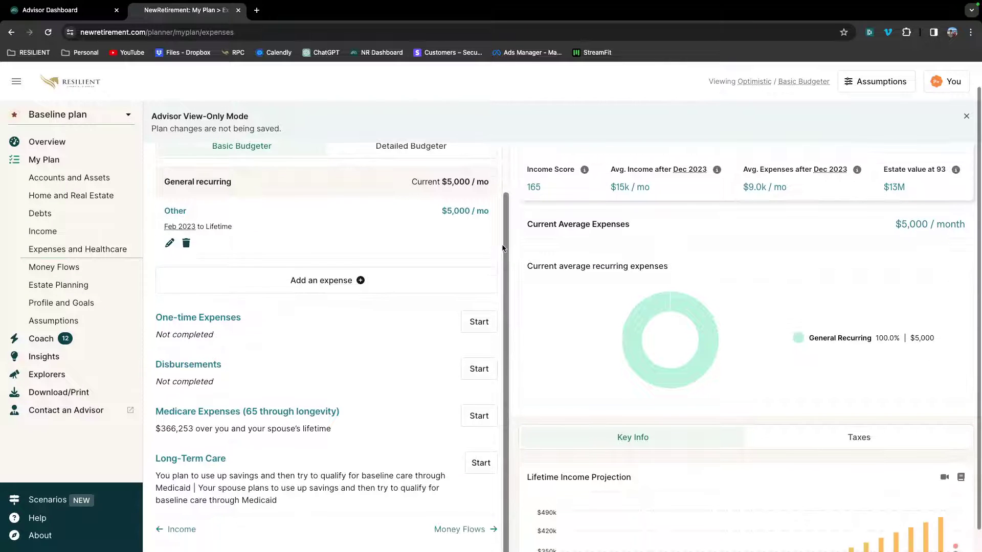
scroll(383, 300, "up", 1)
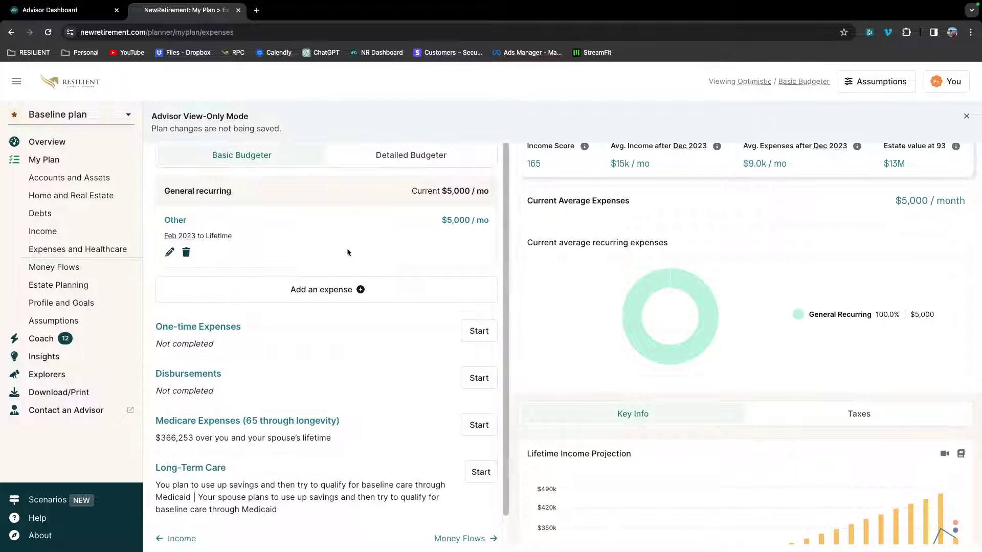
scroll(375, 288, "down", 1)
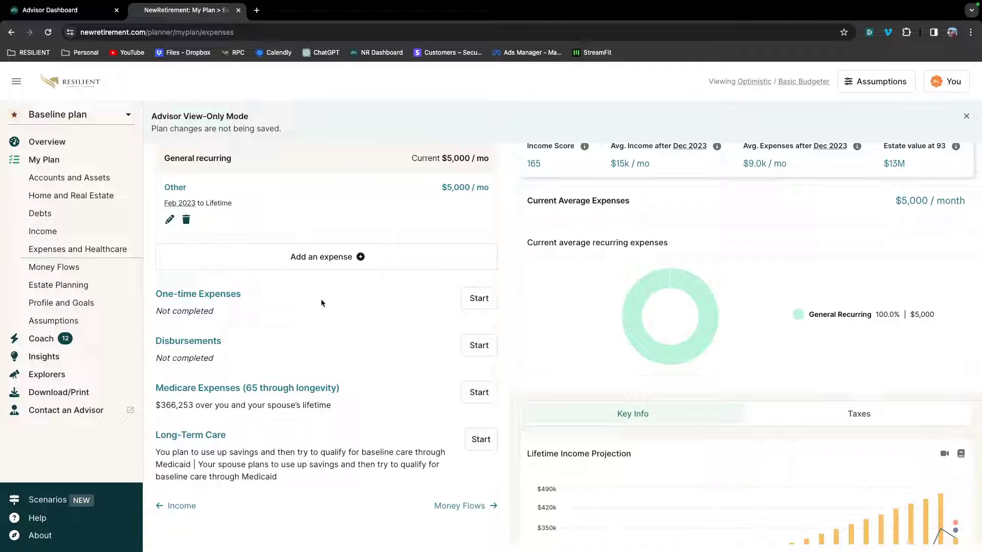
scroll(321, 300, "down", 1)
scroll(349, 324, "down", 1)
scroll(423, 284, "up", 1)
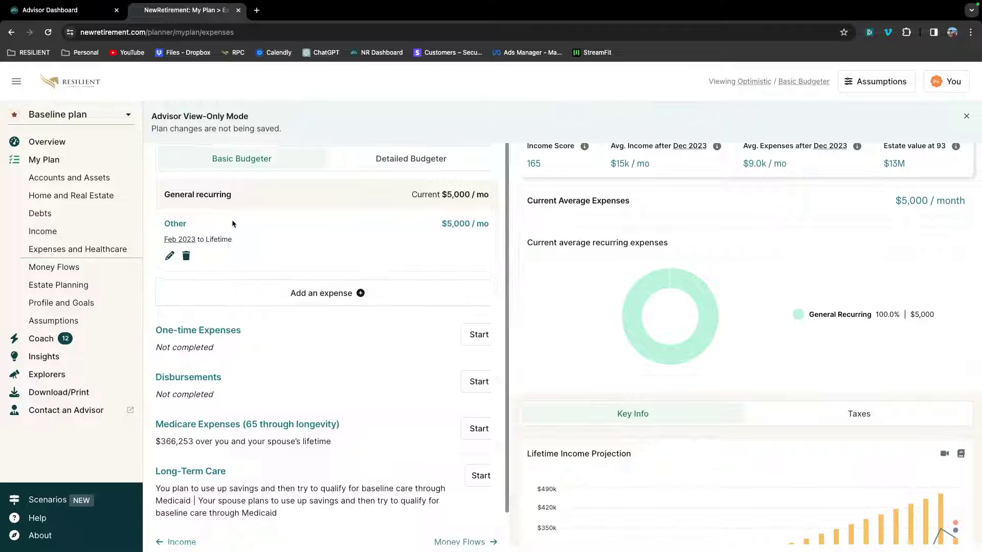
scroll(233, 223, "up", 1)
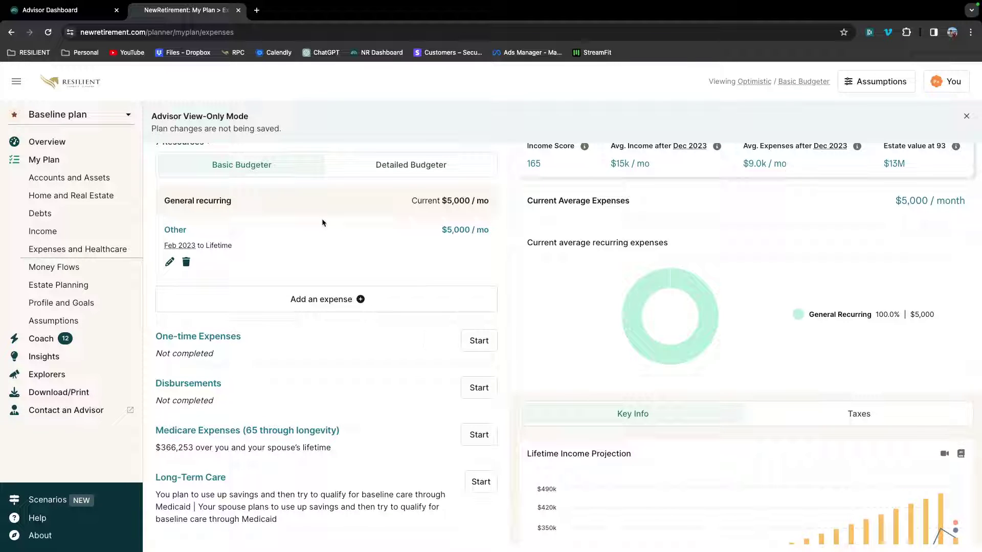
scroll(294, 267, "up", 1)
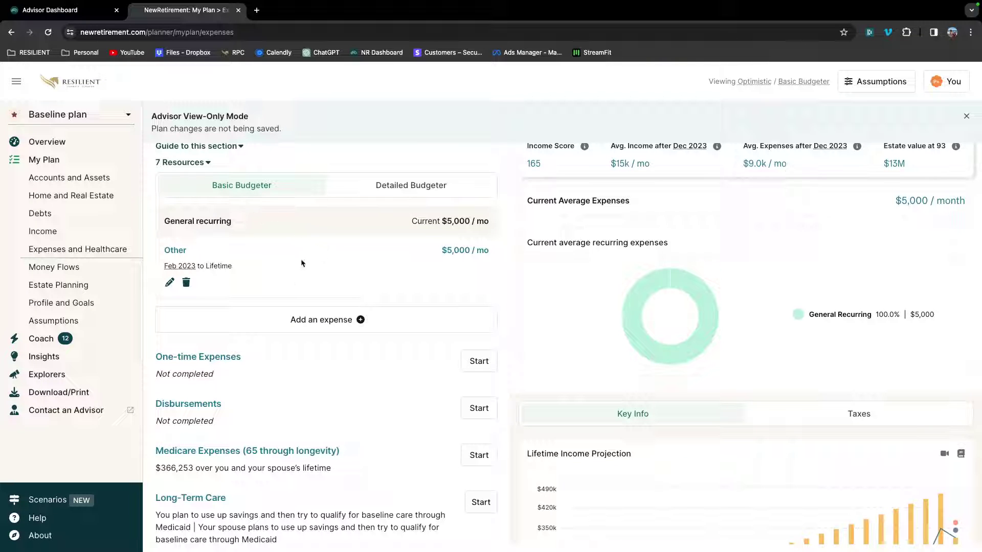
scroll(363, 265, "down", 1)
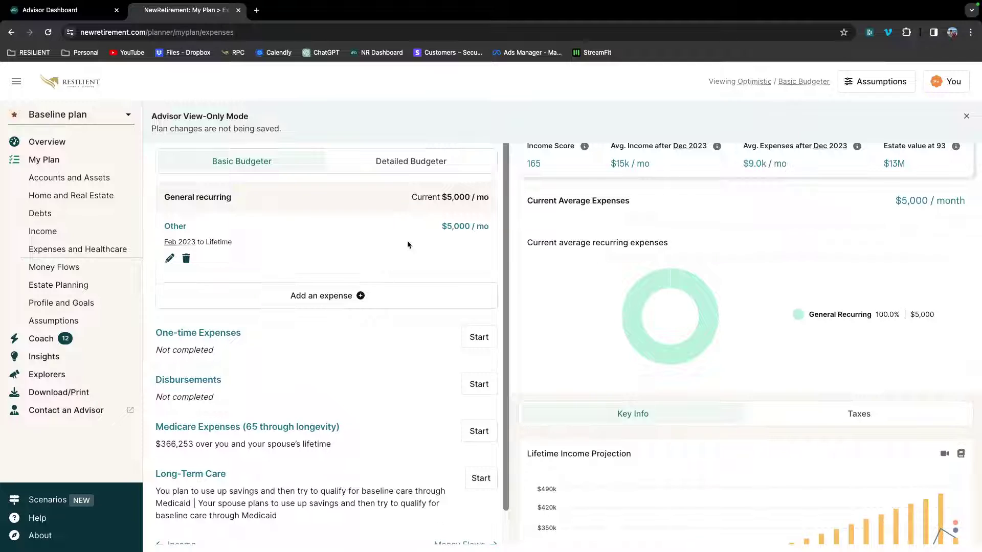
scroll(407, 244, "down", 1)
scroll(358, 243, "down", 1)
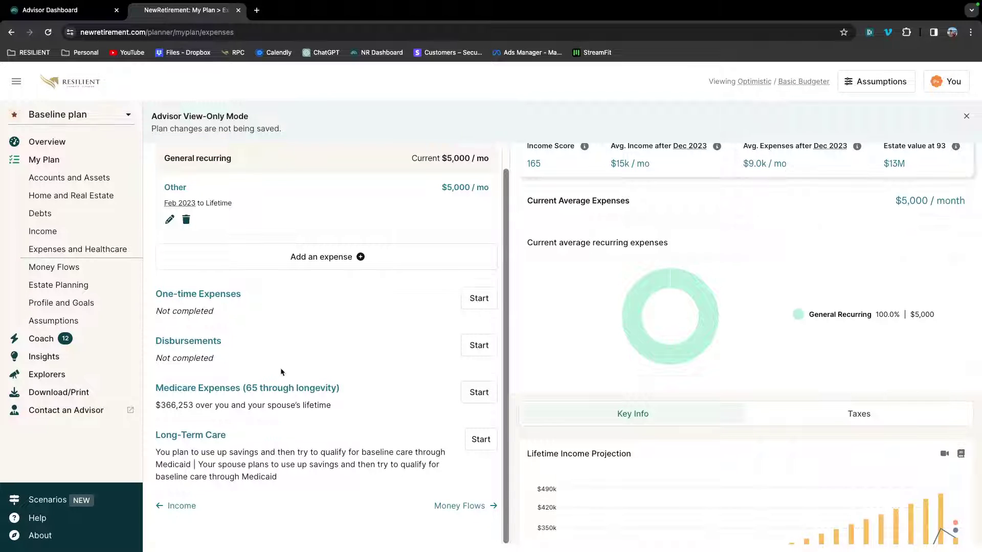
scroll(281, 372, "up", 1)
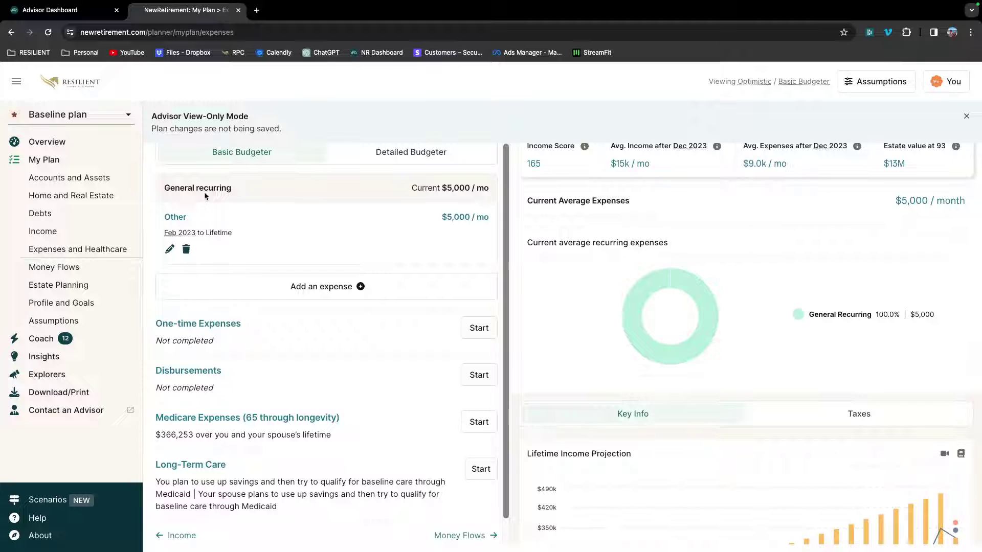
scroll(302, 306, "down", 1)
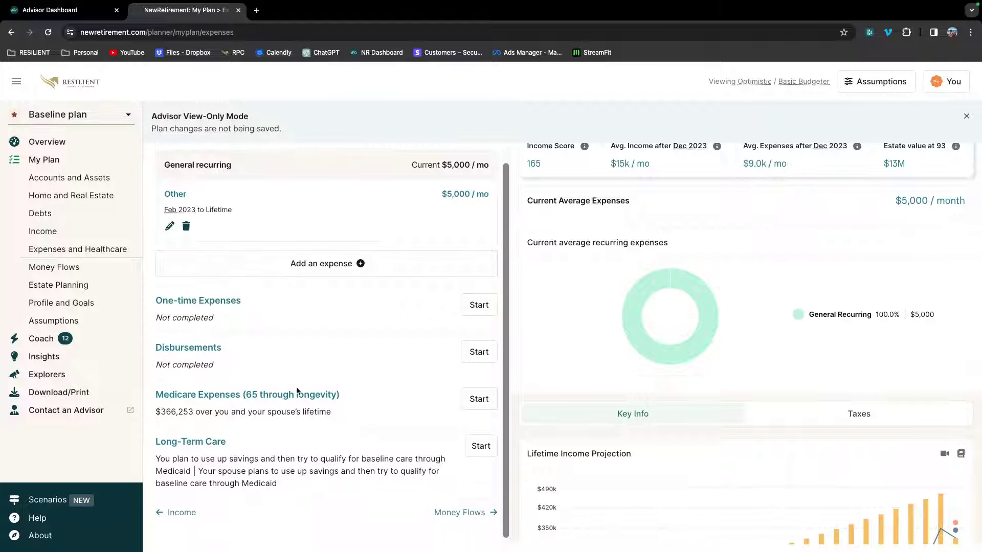
Review the sections of Expenses and Healthcare, focusing on the lifetime Medicare expense estimate for the couple.
scroll(337, 405, "up", 1)
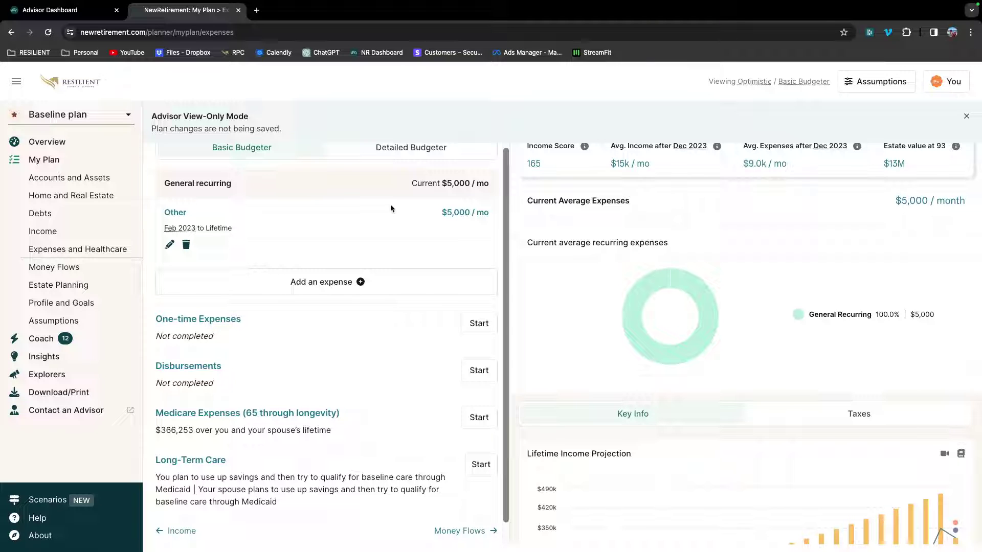
scroll(405, 322, "down", 1)
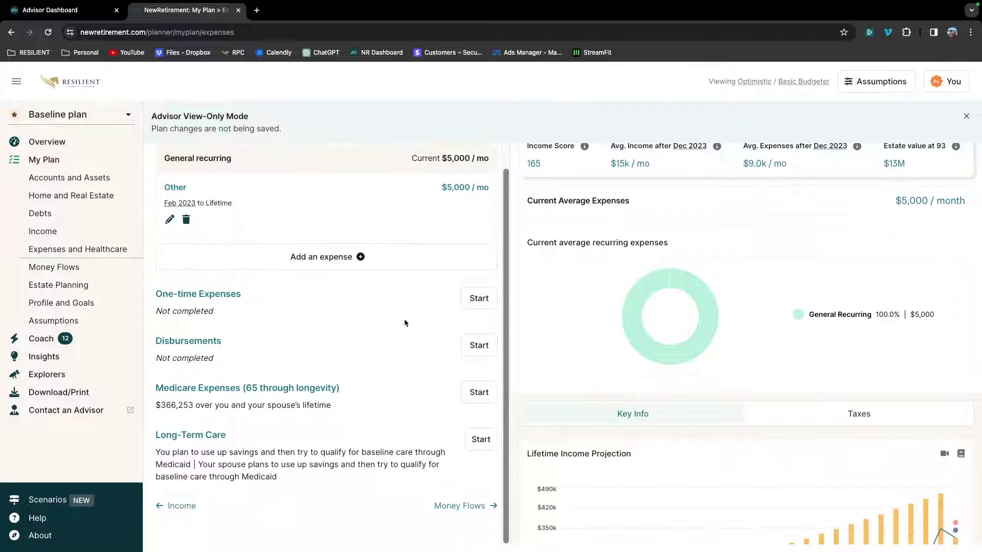
scroll(404, 322, "up", 2)
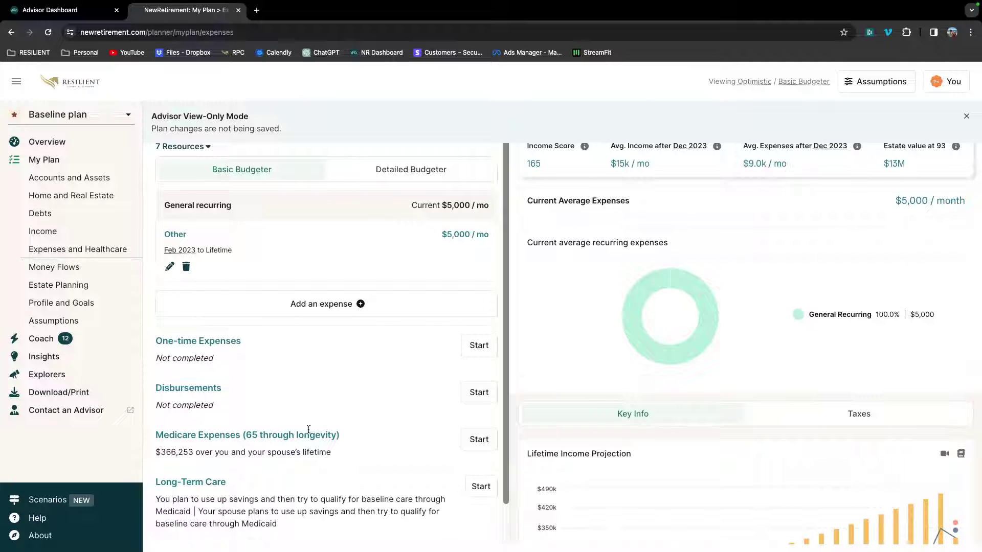
scroll(321, 279, "up", 1)
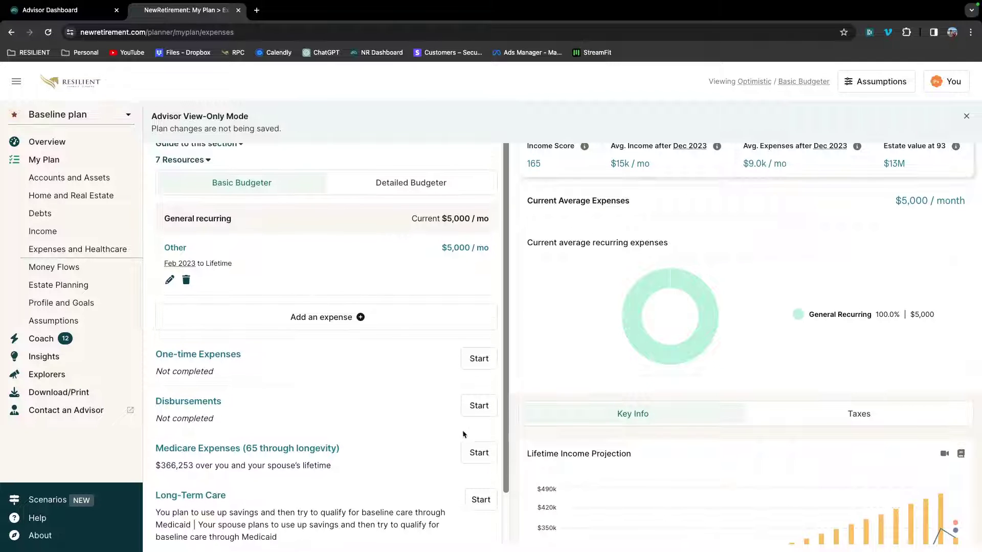
scroll(317, 439, "down", 2)
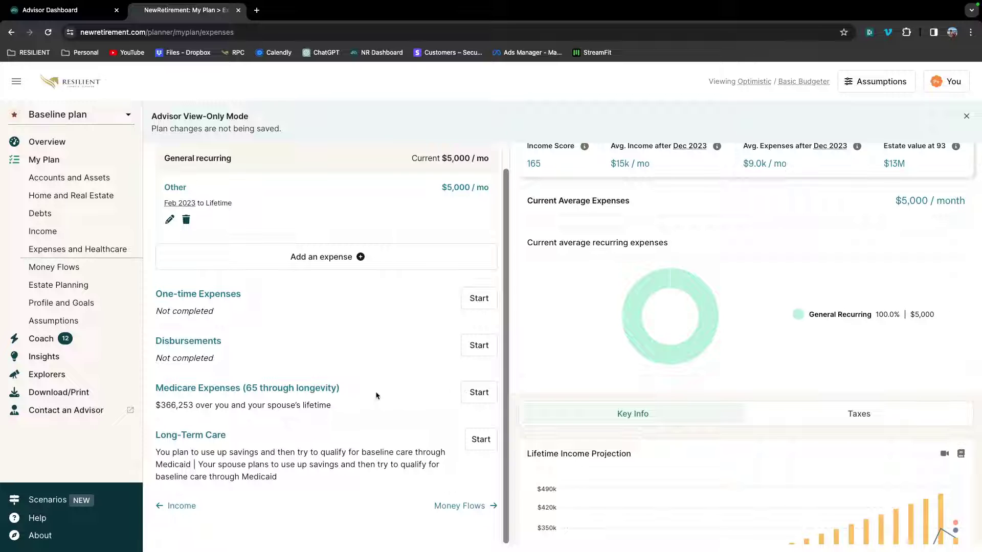
triple_click(204, 405)
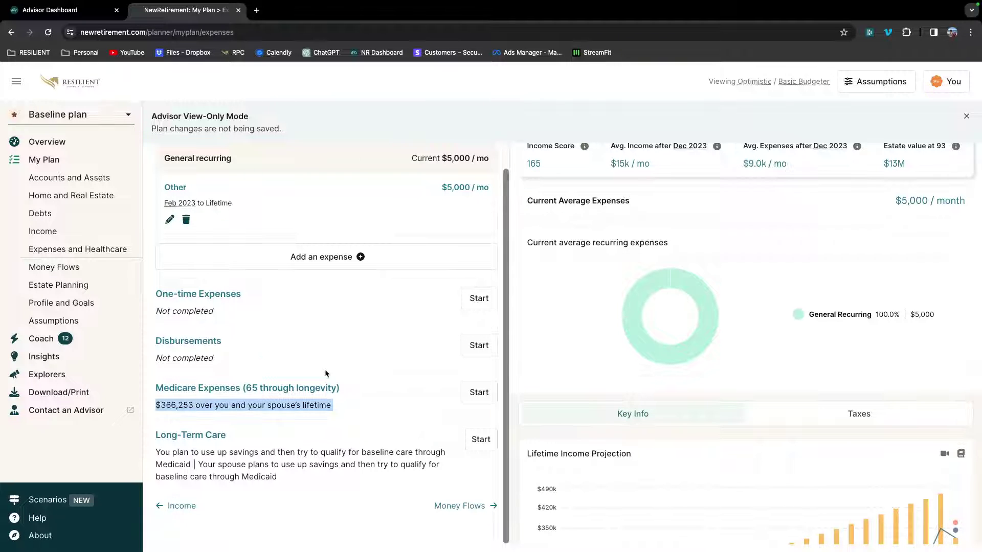
scroll(326, 374, "up", 2)
scroll(281, 284, "up", 1)
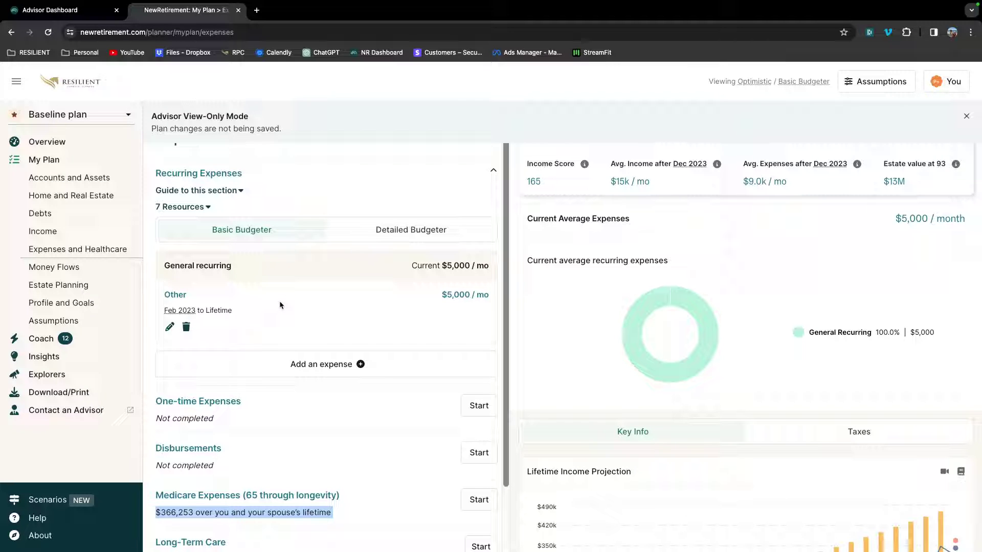
Set the spouse's long-term care funding to "Plan to use my home equity to fund the costs" and save it.
scroll(280, 305, "down", 4)
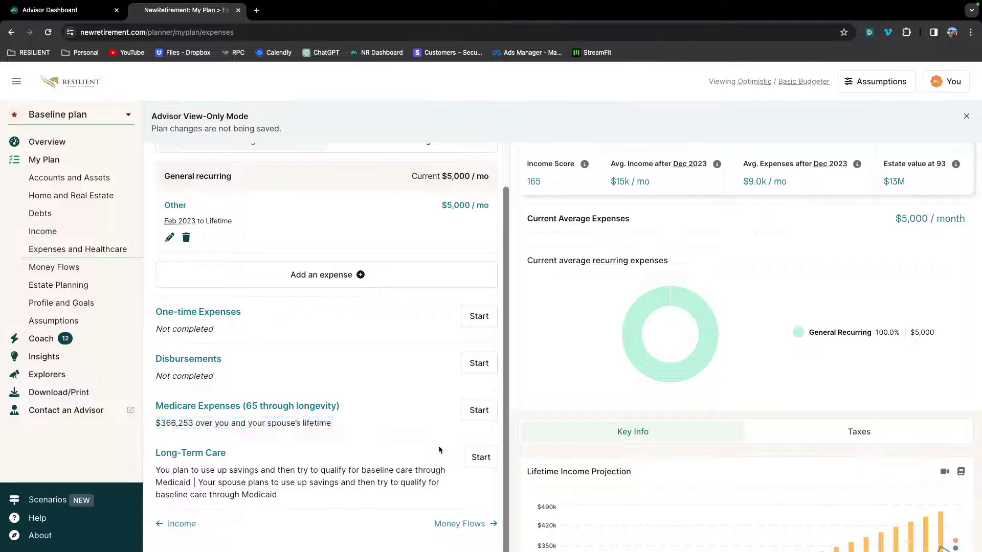
left_click(481, 458)
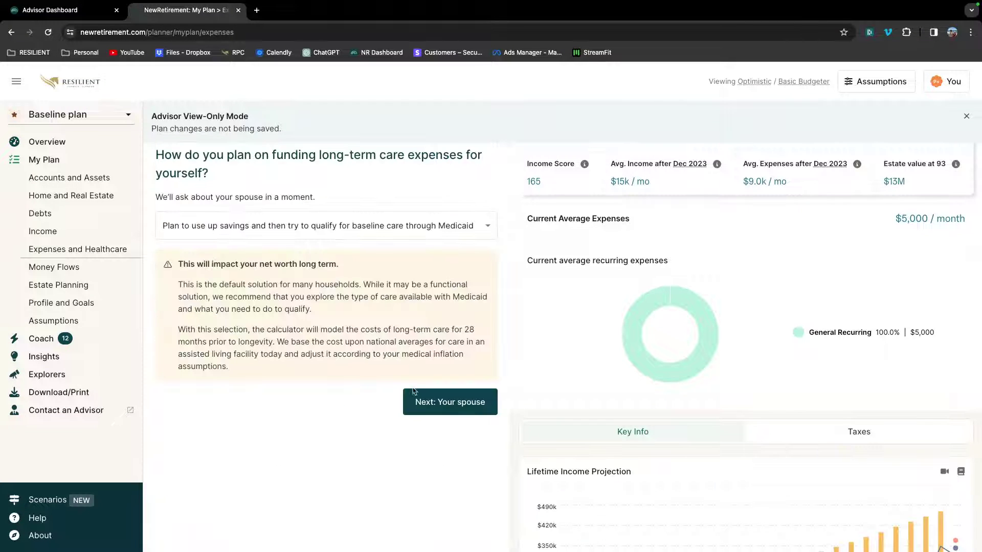
left_click(436, 402)
left_click(341, 206)
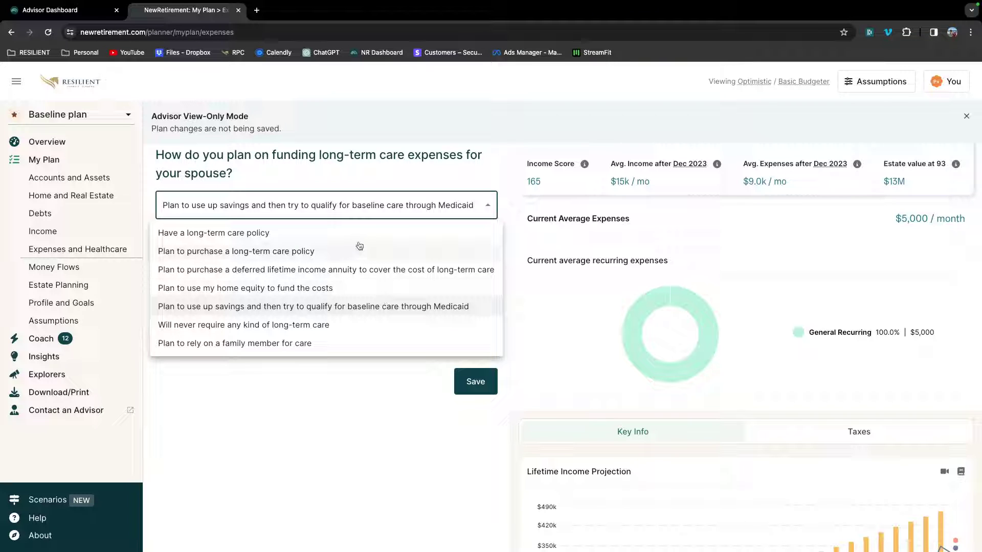
left_click(355, 288)
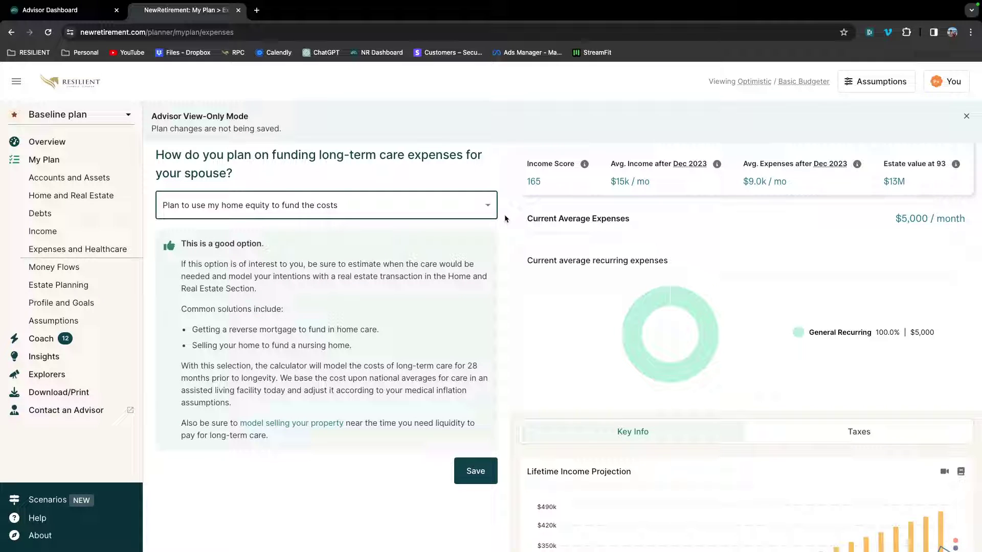
left_click(488, 474)
Change your own long-term care funding to "Plan to use my home equity to fund the costs" and save it.
scroll(358, 332, "down", 3)
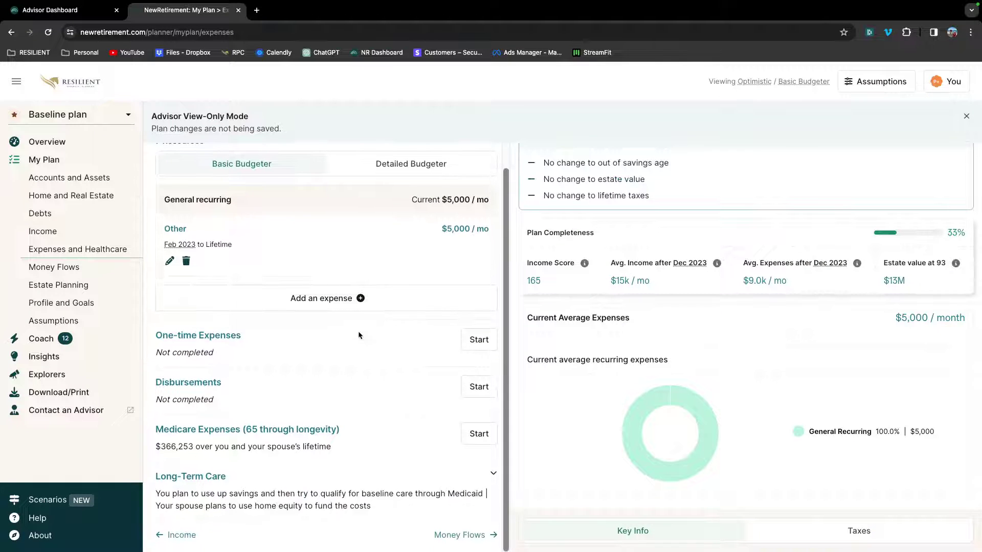
scroll(359, 335, "up", 2)
scroll(359, 335, "down", 2)
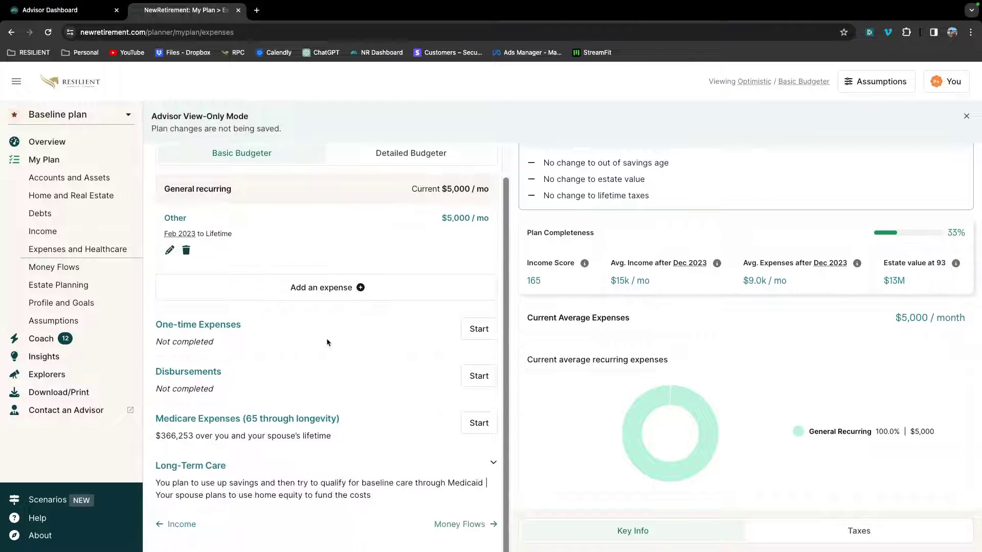
left_click(418, 480)
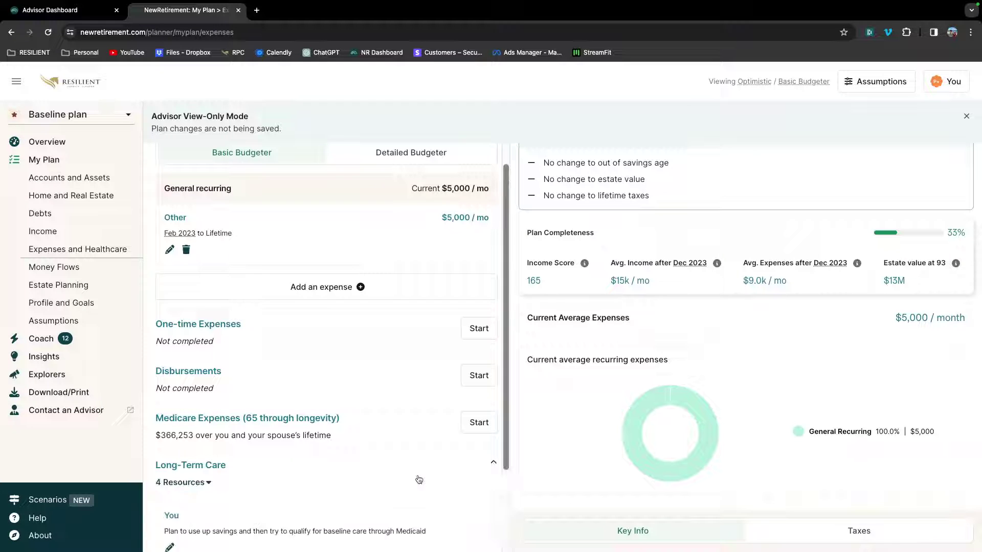
scroll(418, 479, "down", 3)
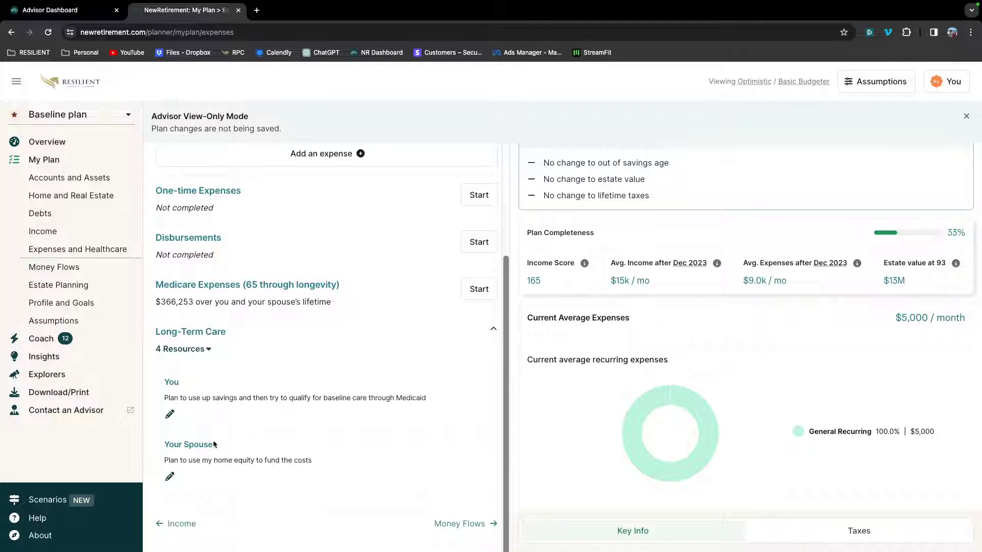
left_click(170, 414)
scroll(328, 306, "up", 1)
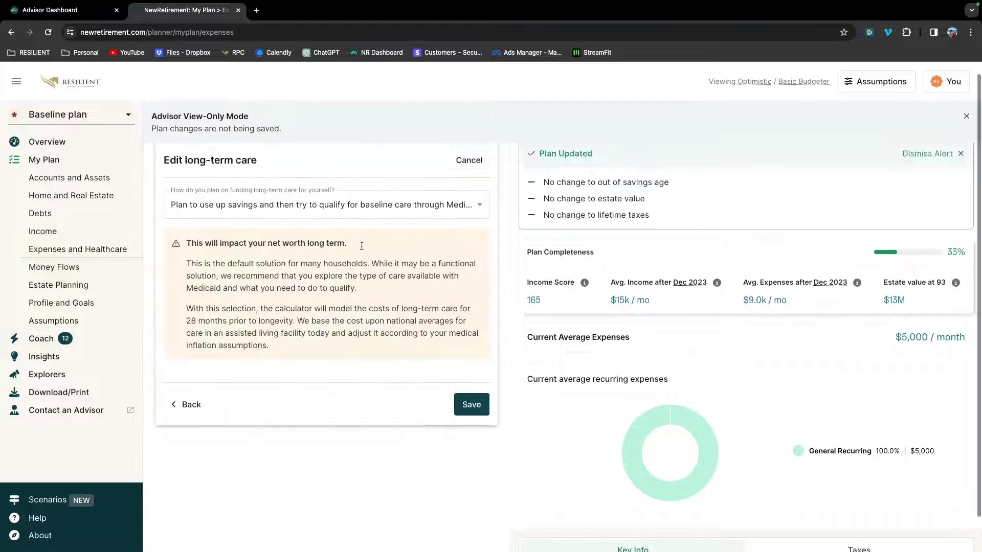
left_click(360, 209)
left_click(345, 289)
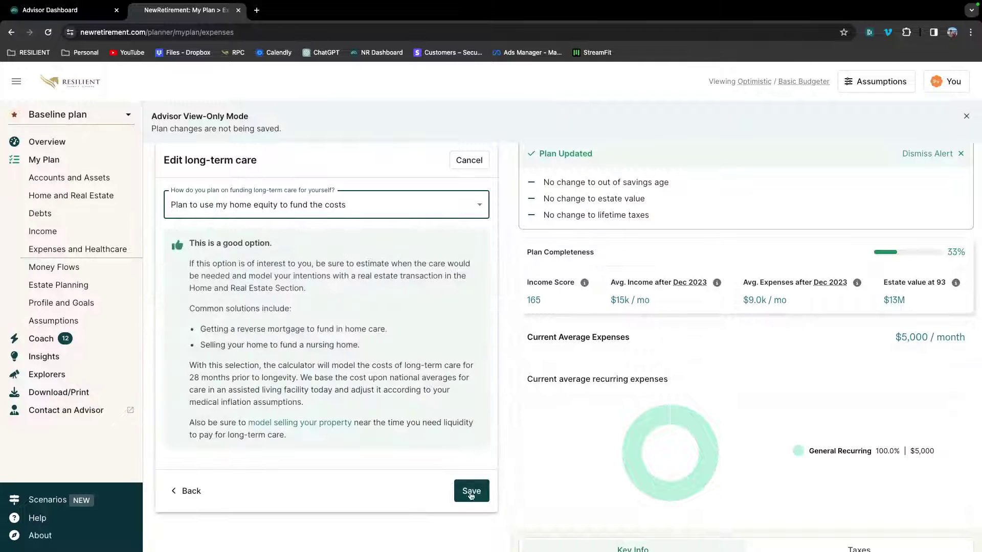
left_click(472, 491)
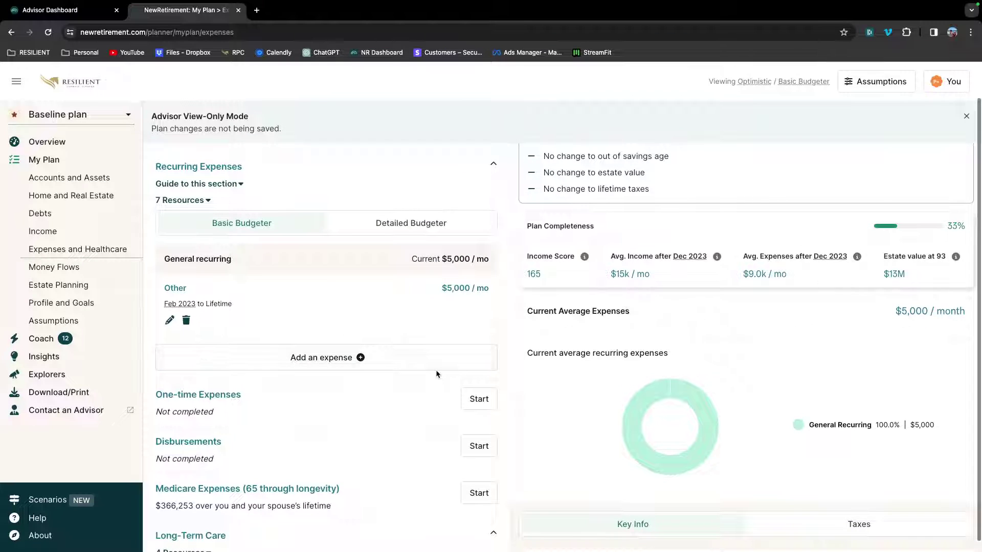
Check the long-term care choices for both spouses and collapse the Recurring Expenses section.
scroll(409, 215, "down", 4)
scroll(413, 204, "up", 4)
left_click(350, 204)
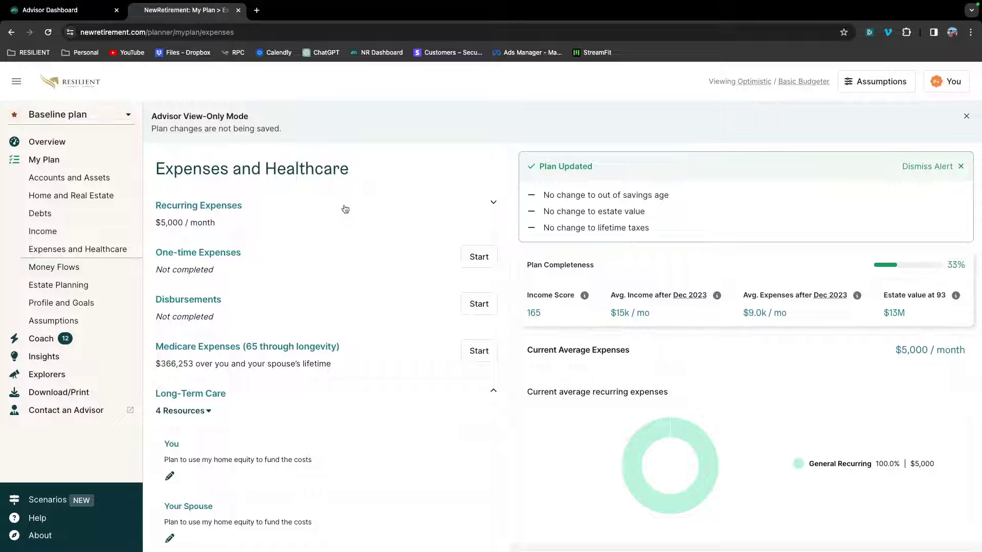
Start the Excess Income setup in Money Flows with the option to model saving a percentage, and look over the percentage choices.
left_click(93, 268)
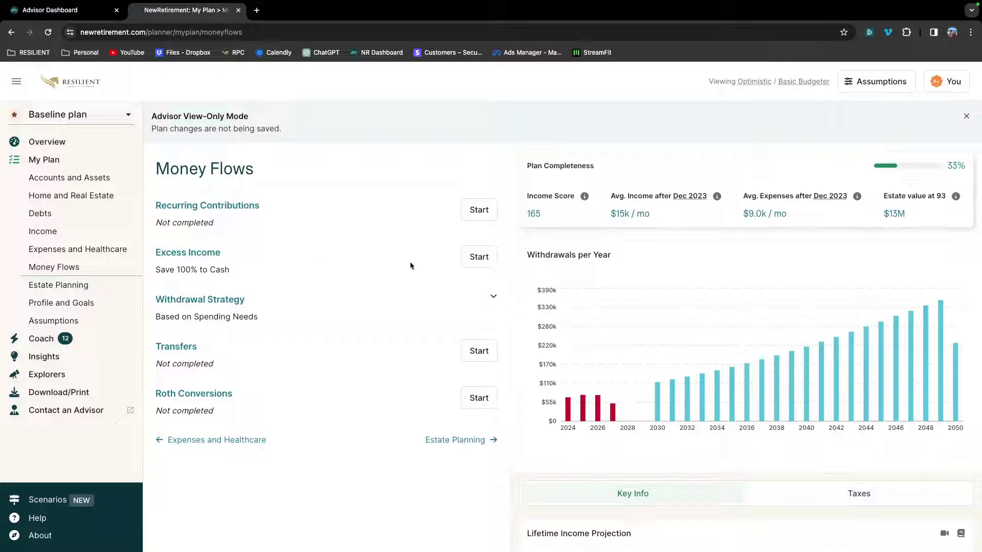
left_click(478, 257)
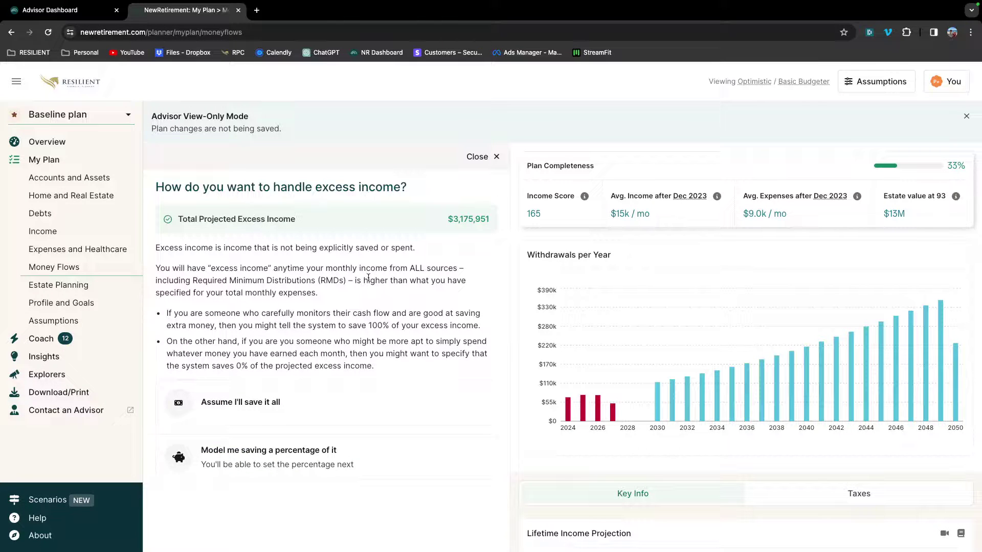
scroll(368, 278, "down", 1)
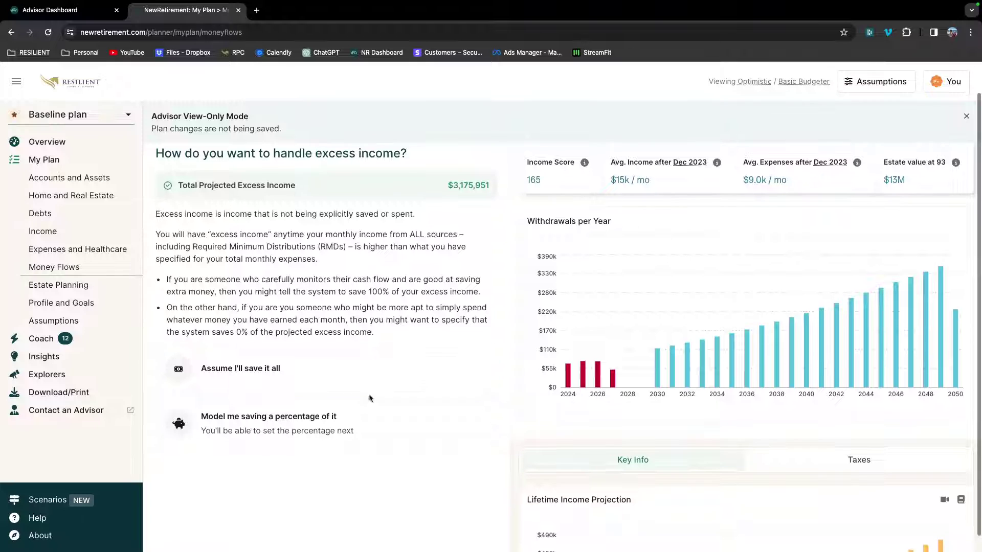
left_click(376, 414)
left_click(274, 277)
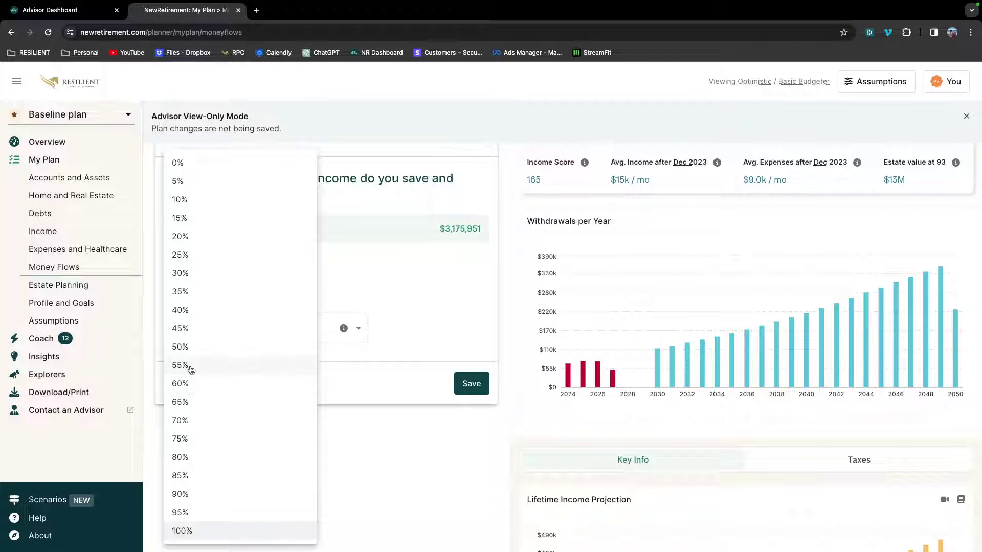
left_click(336, 196)
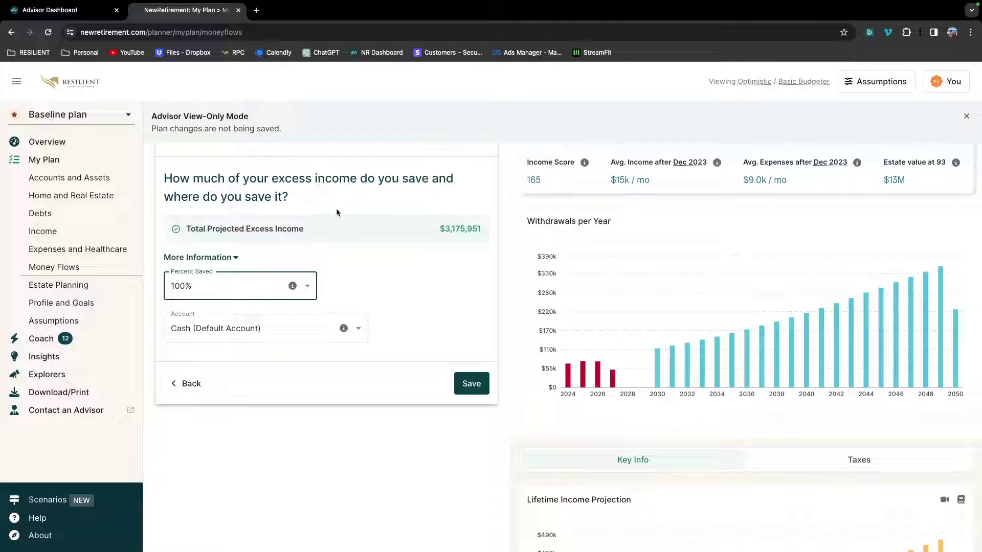
Check the total projected excess income, and save 75% of it to the Other Savings account.
left_click_drag(438, 228, 491, 229)
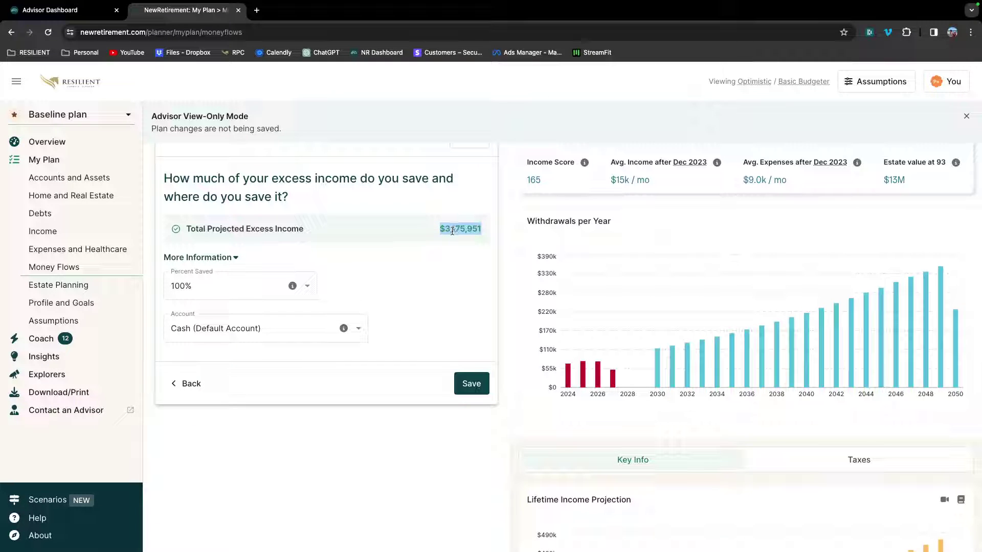
left_click(305, 287)
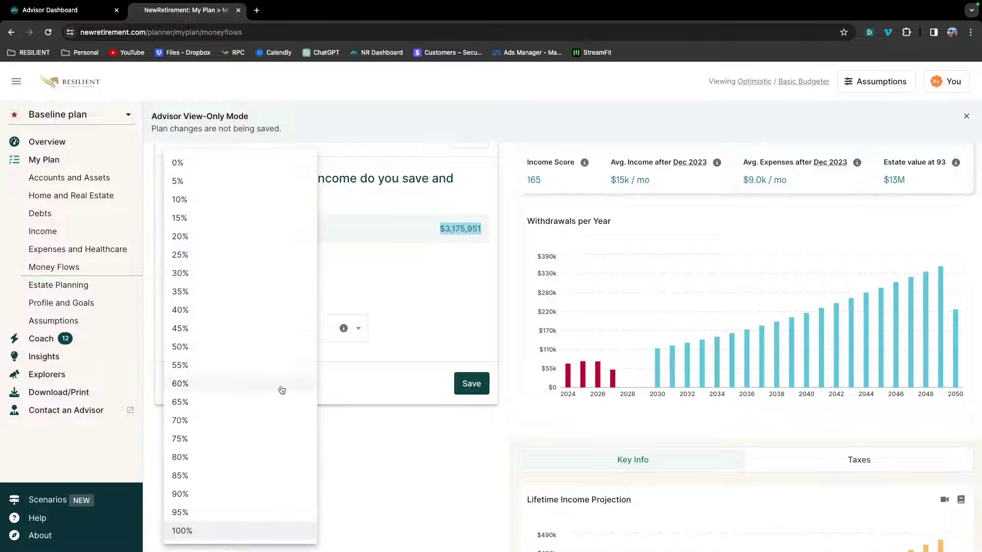
left_click(243, 441)
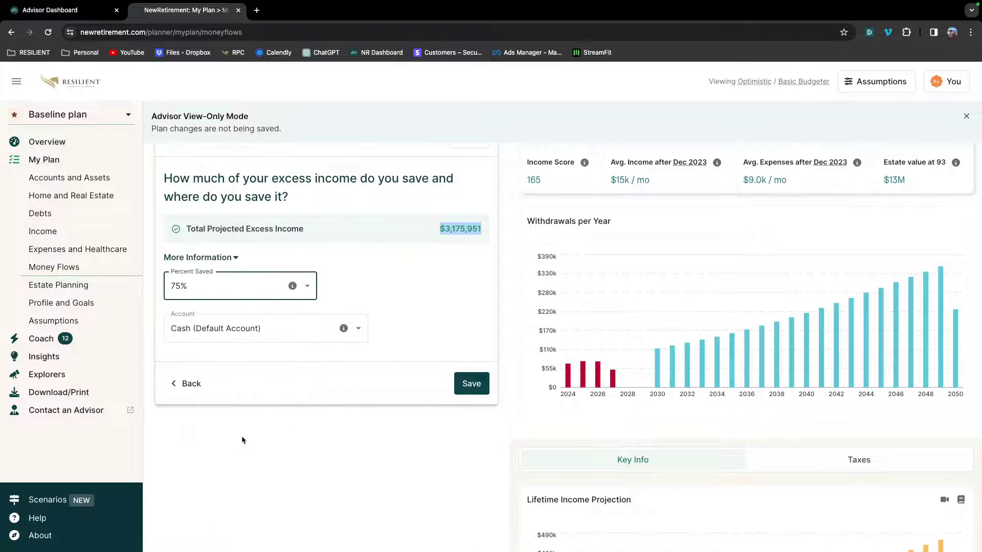
left_click(262, 329)
left_click(245, 375)
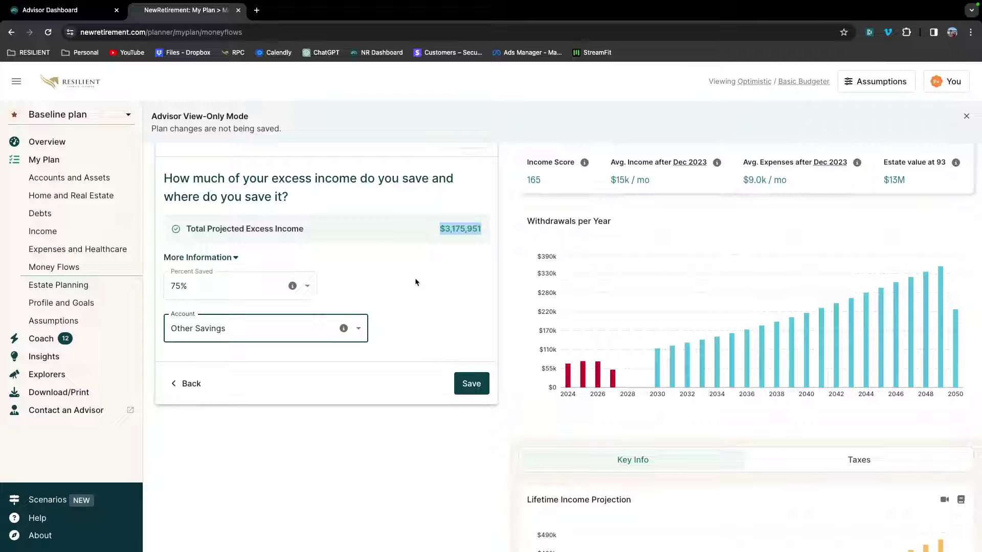
left_click(468, 384)
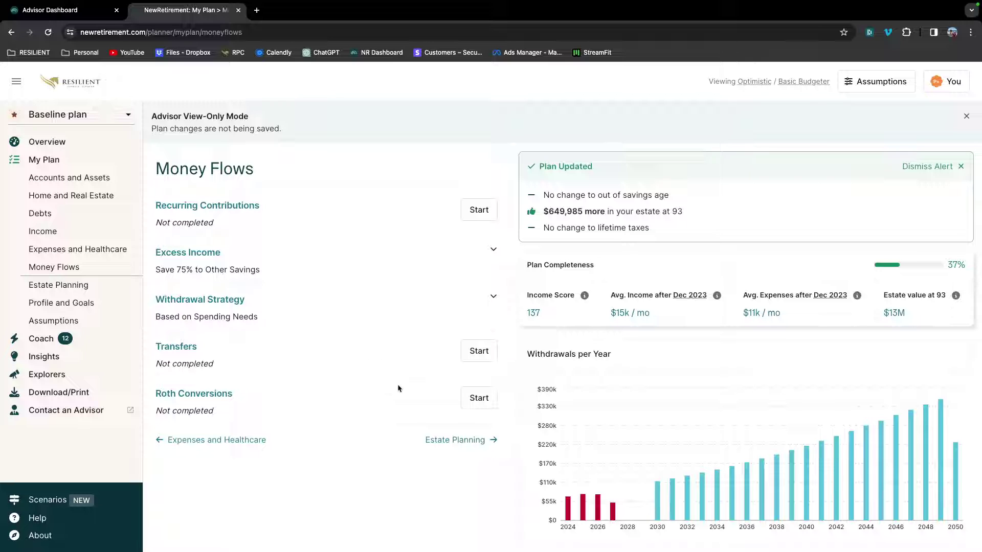
Review the withdrawal strategy options in Money Flows and save the strategy as Based on Spending Needs.
left_click(333, 314)
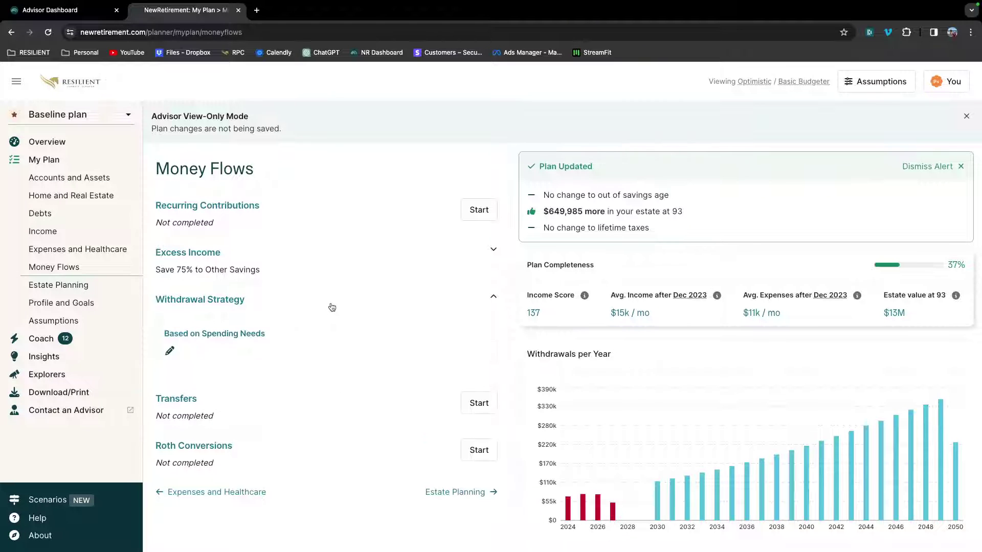
left_click(167, 323)
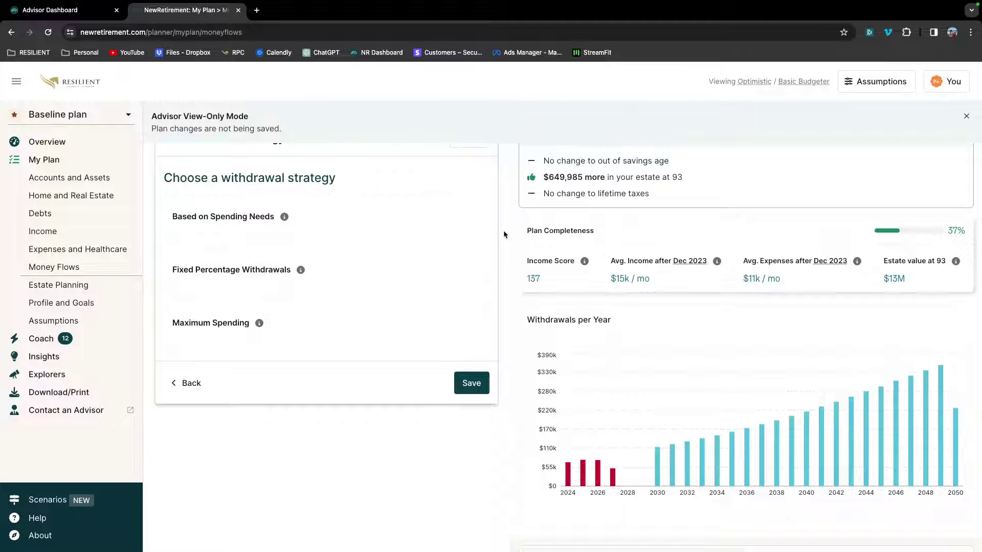
scroll(503, 230, "up", 1)
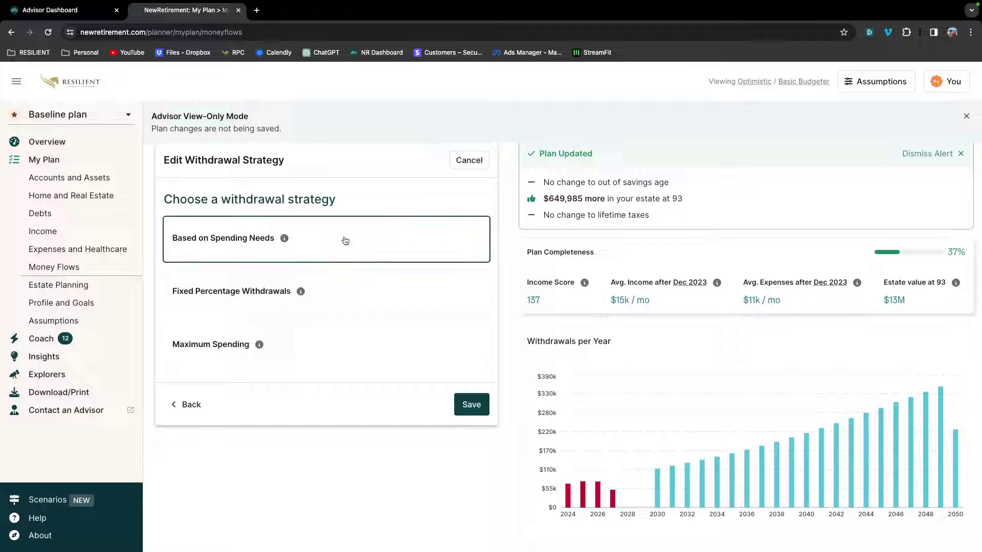
left_click(472, 404)
scroll(345, 352, "down", 1)
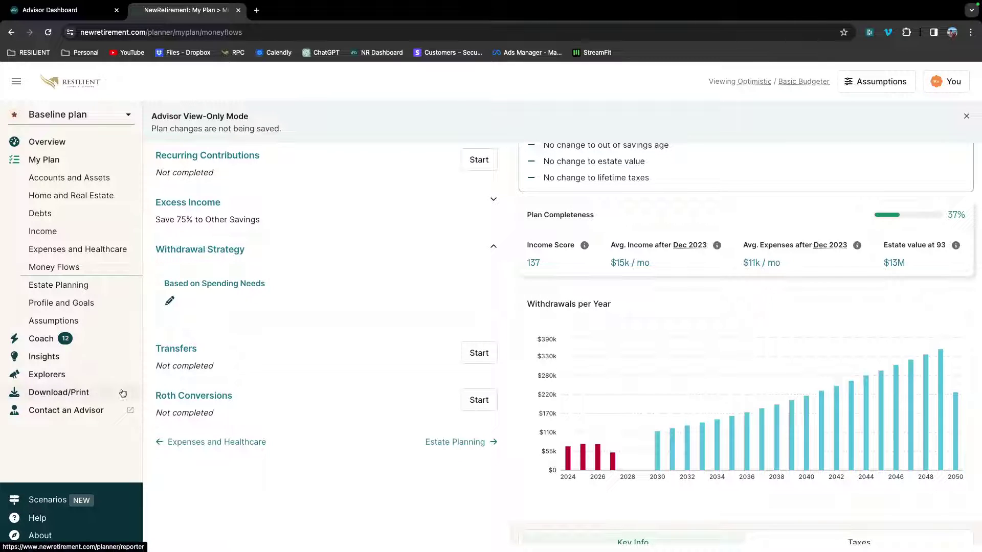
Open the Roth Conversion Explorer for the baseline plan.
left_click(70, 373)
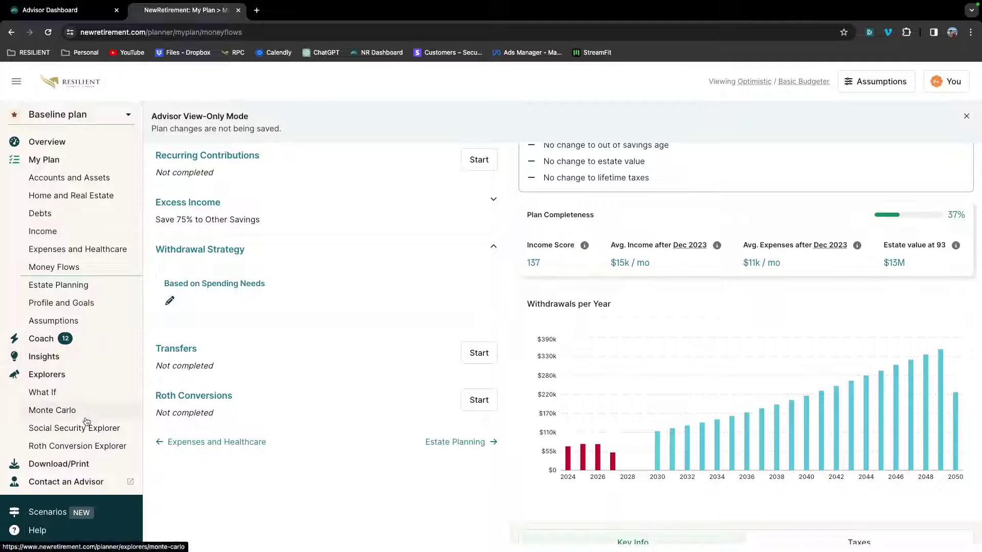
left_click(88, 448)
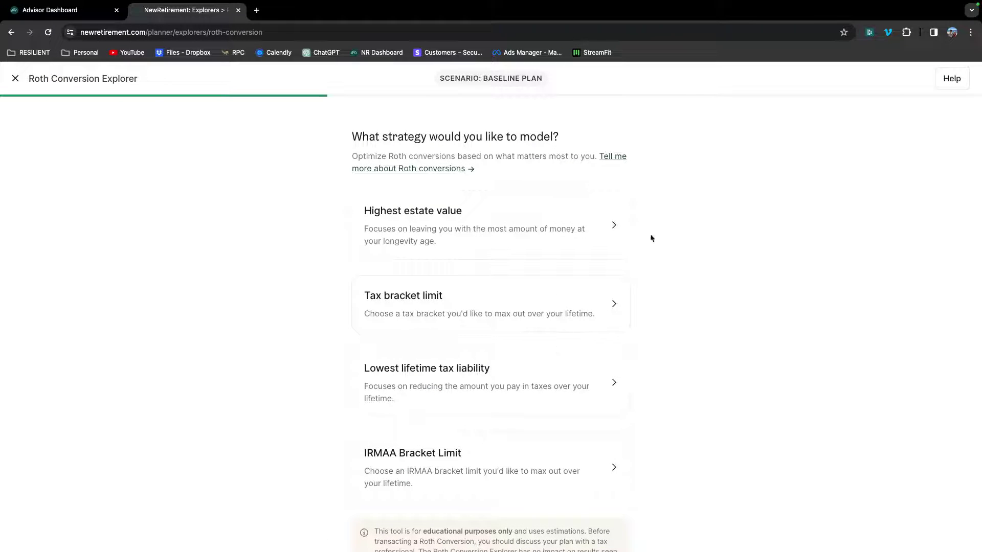
Leave the Roth Conversion Explorer for the Money Flows overview and check the baseline plan's scenario options.
left_click(15, 78)
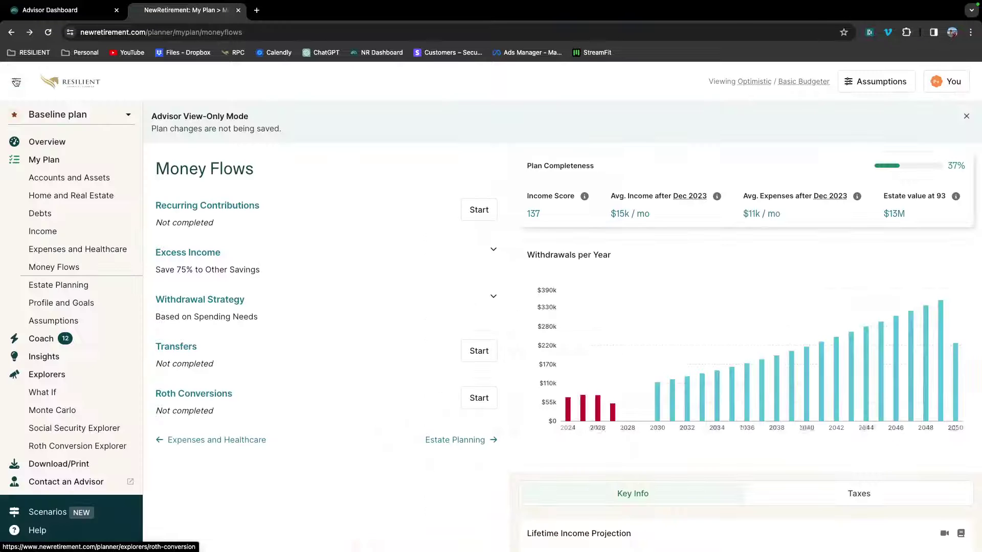
scroll(403, 406, "down", 1)
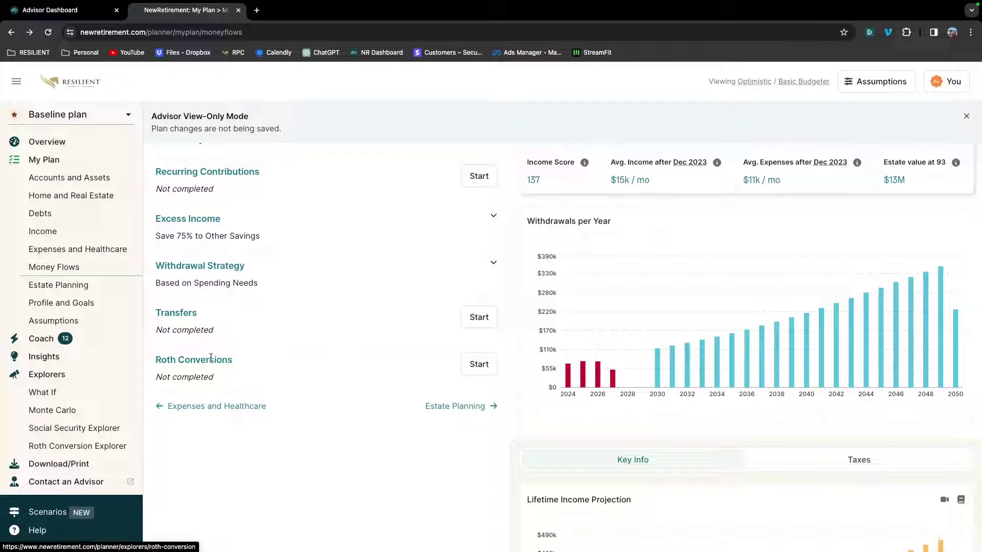
scroll(292, 367, "up", 1)
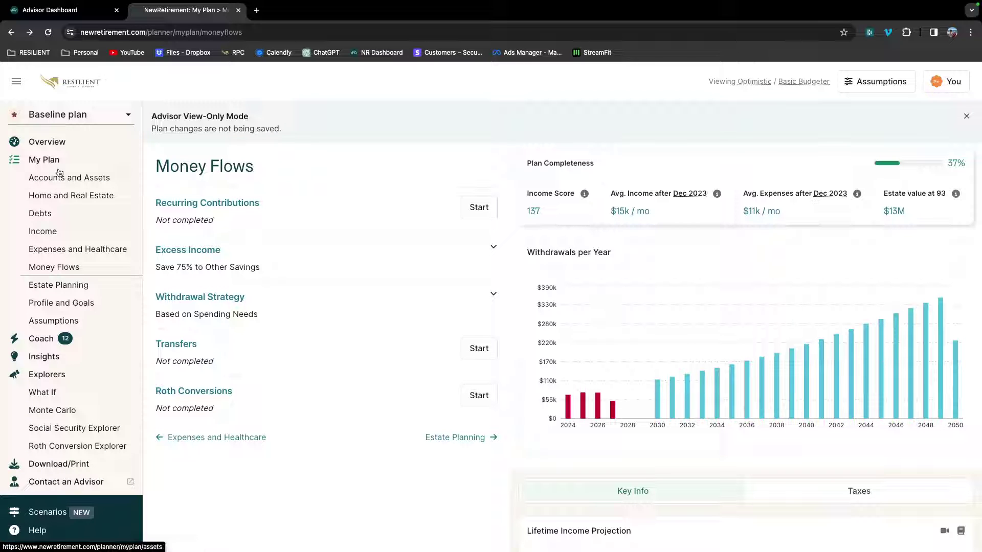
left_click(74, 118)
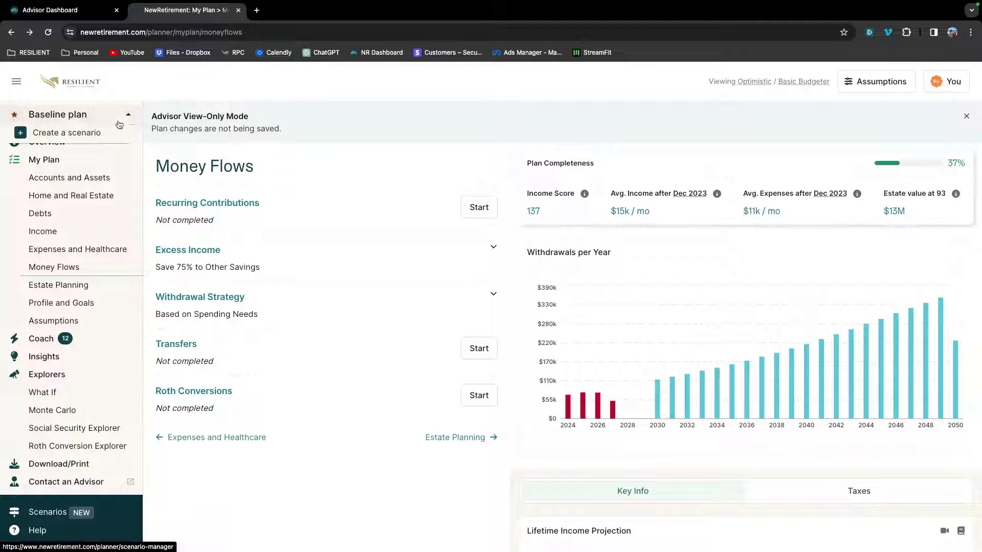
left_click(150, 79)
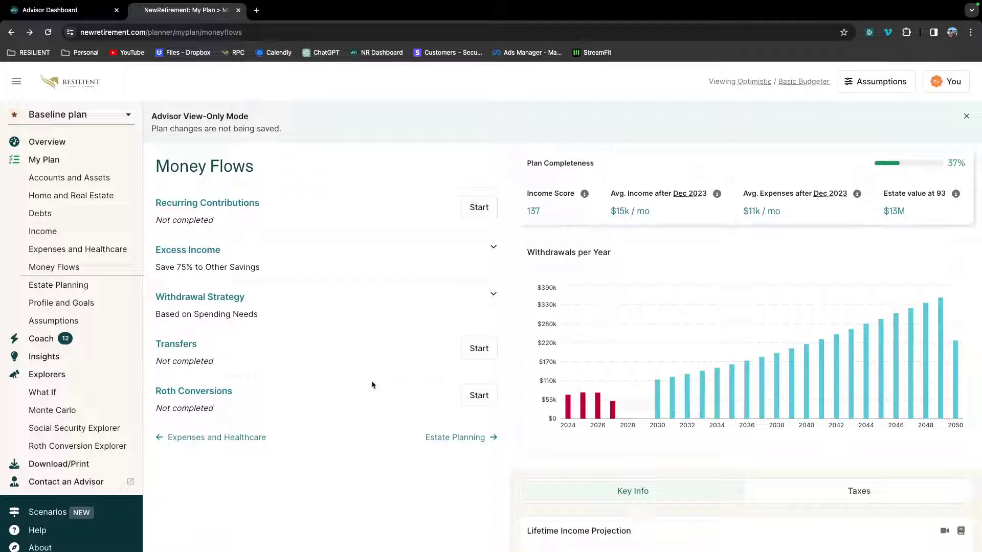
scroll(338, 344, "up", 1)
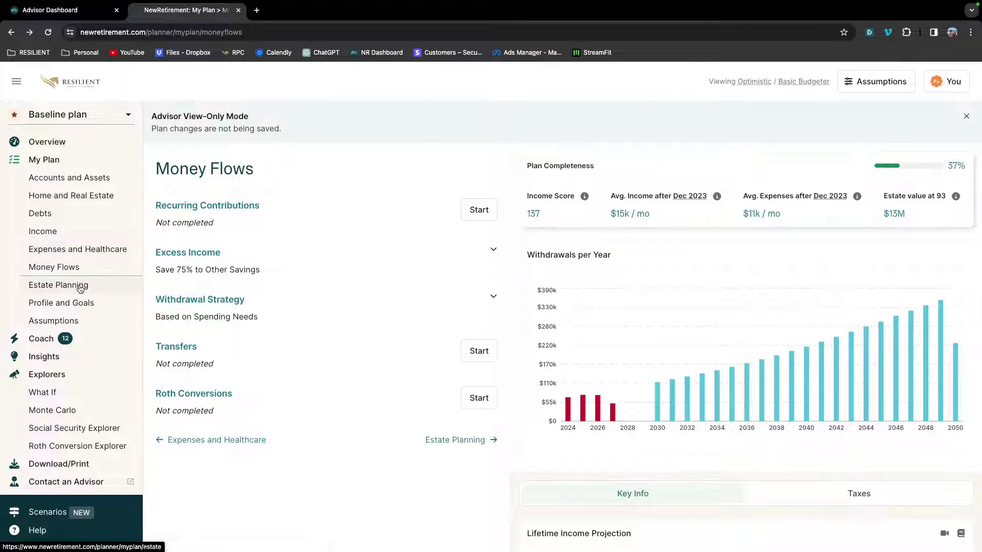
In Estate Planning, set the desired value of the financial legacy to $1,000,000 and save it.
left_click(80, 287)
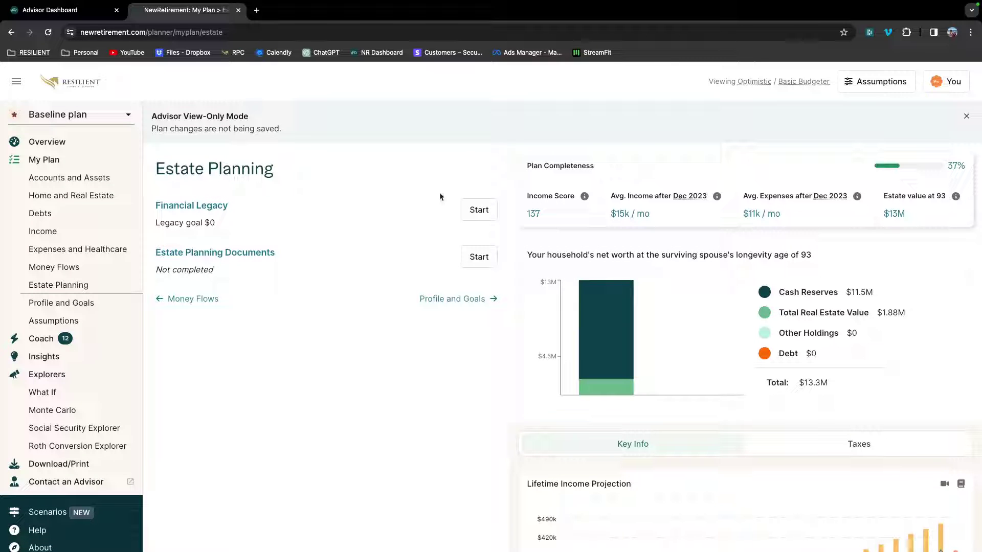
left_click(481, 203)
left_click(433, 245)
left_click(204, 219)
left_click(208, 221)
type("1")
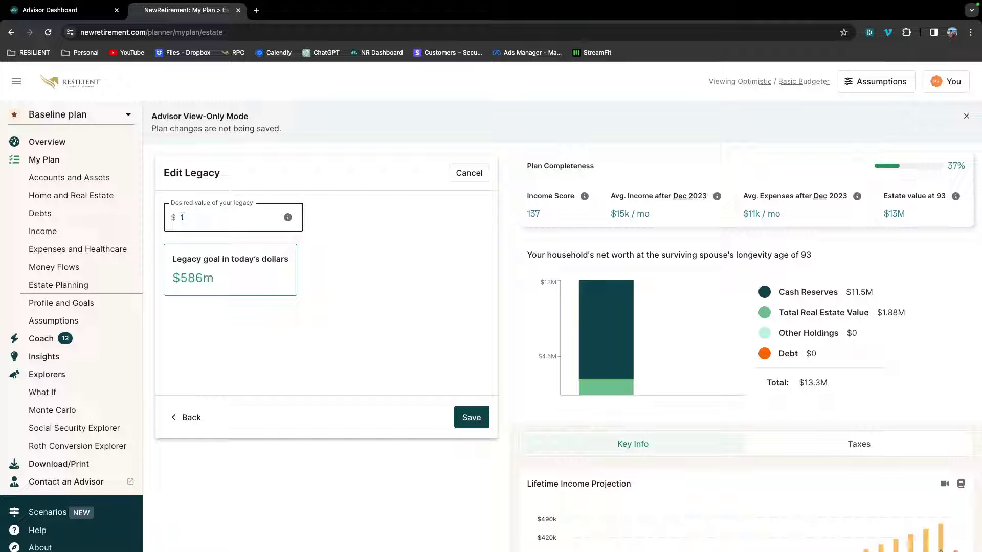
type(",000,000")
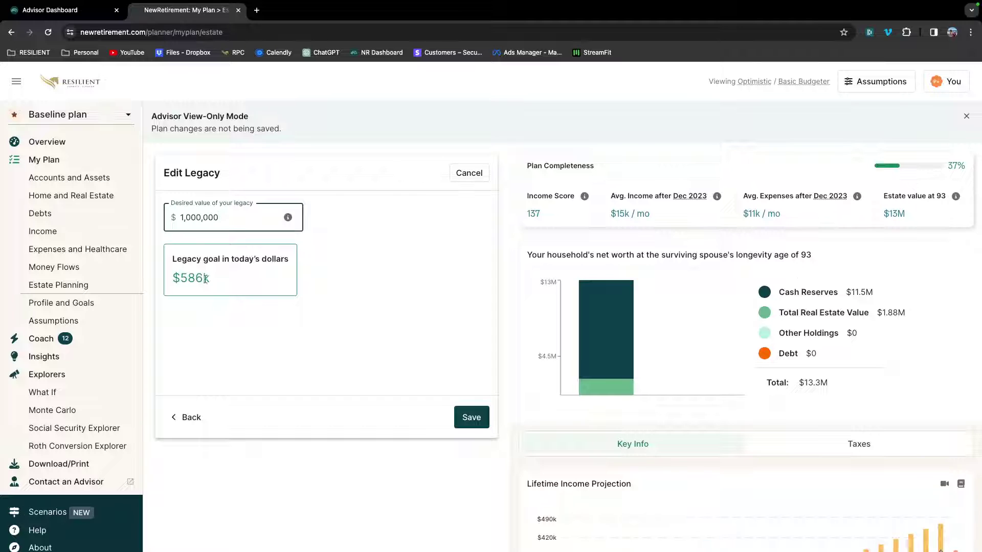
left_click(471, 417)
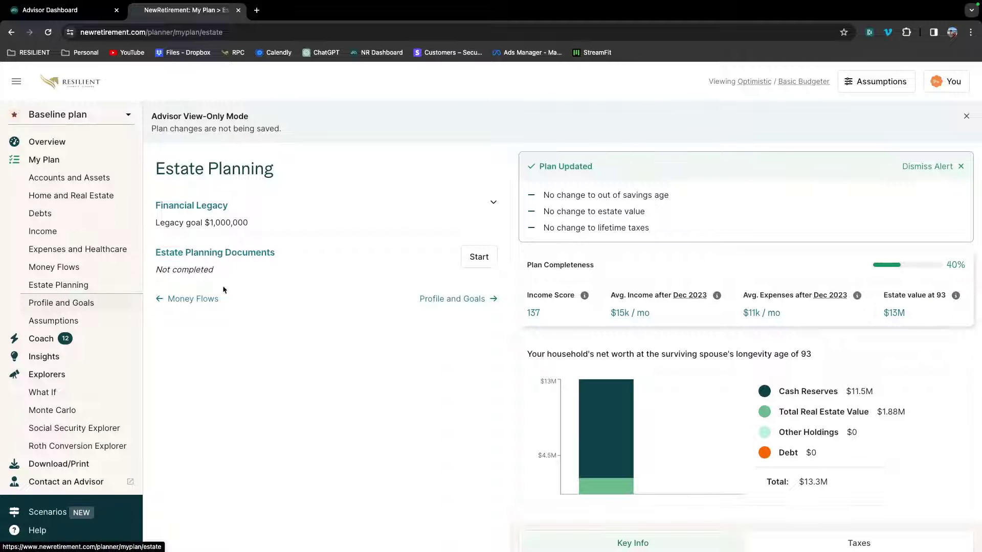
Look over the Estate Planning Documents question without answering it, and review the couple's Basic Info in Profile and Goals.
left_click(476, 267)
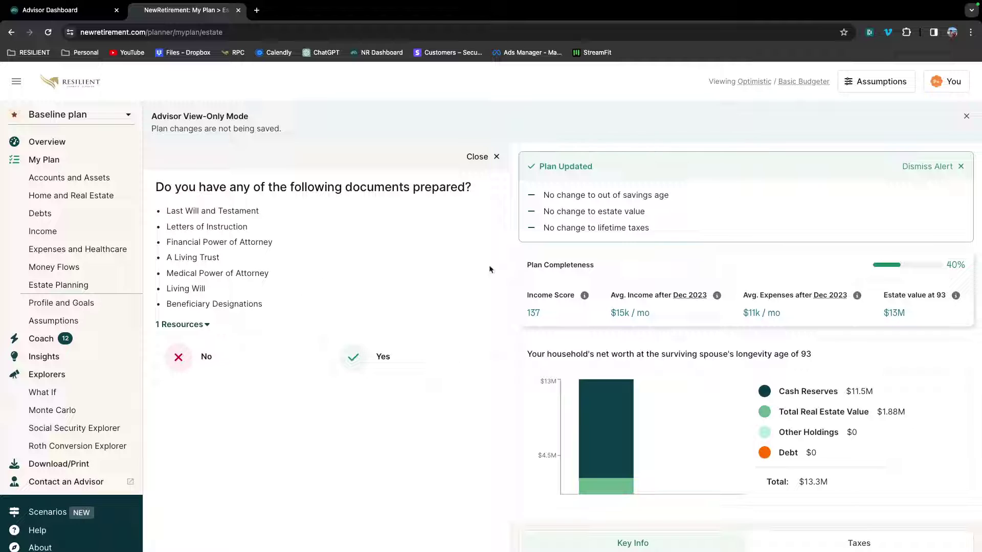
left_click(496, 156)
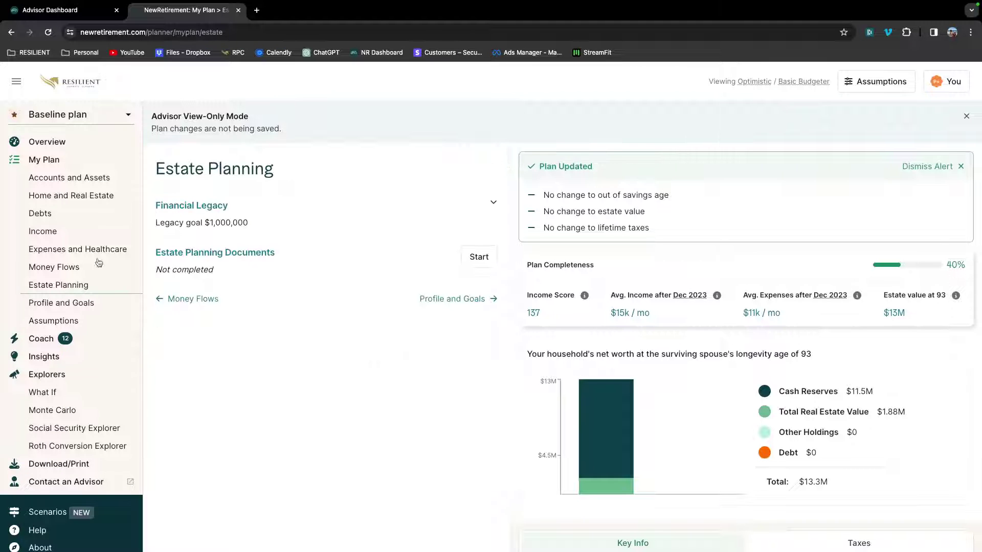
left_click(83, 306)
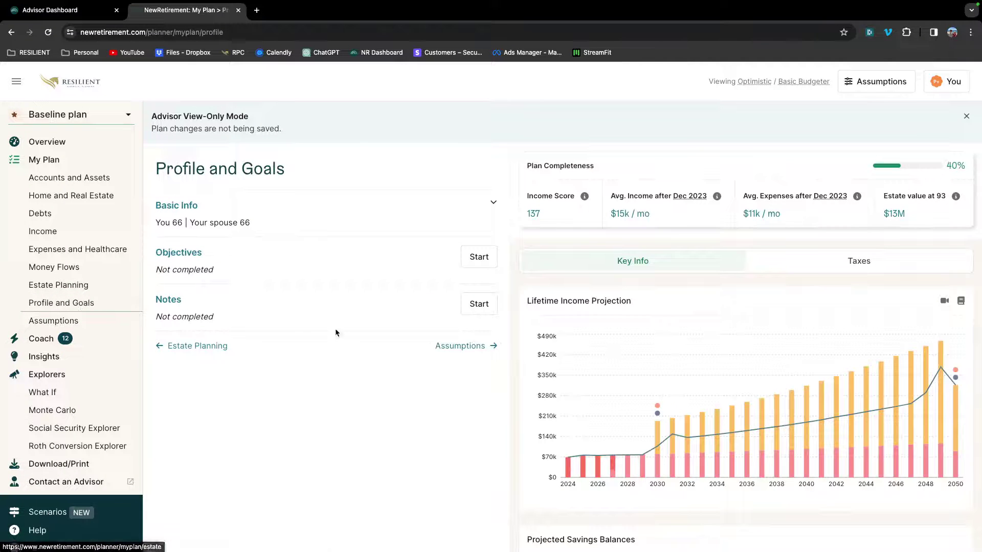
left_click(320, 216)
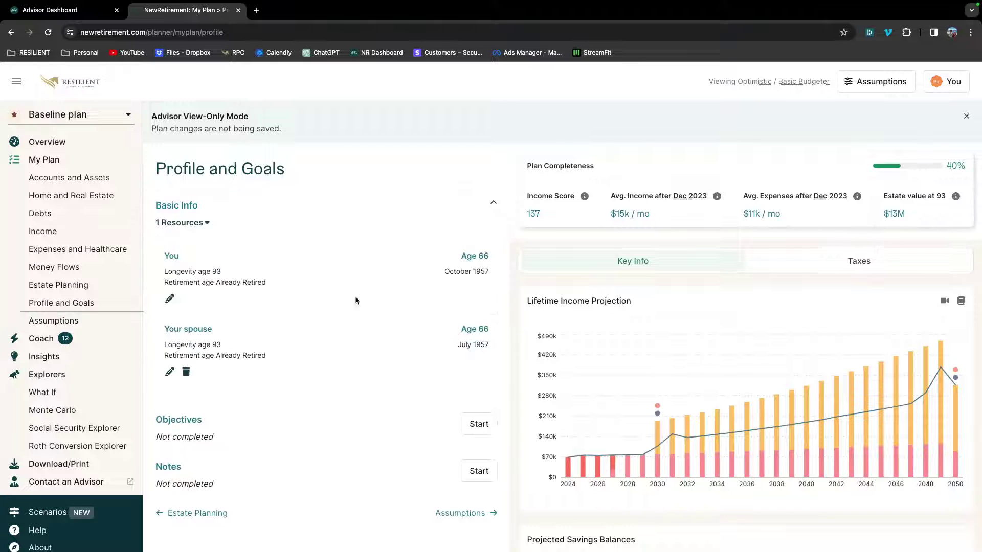
scroll(356, 301, "down", 1)
scroll(356, 300, "up", 1)
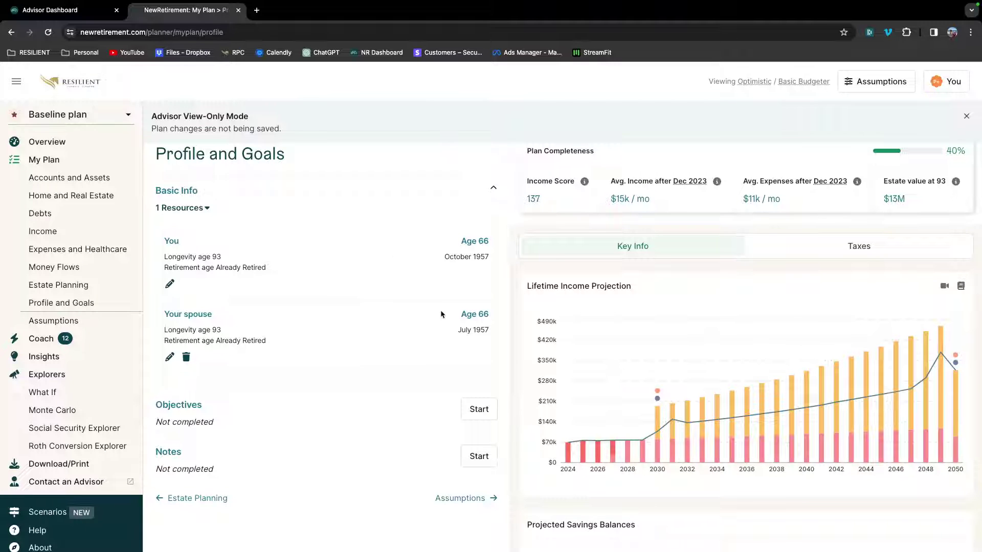
scroll(441, 310, "down", 1)
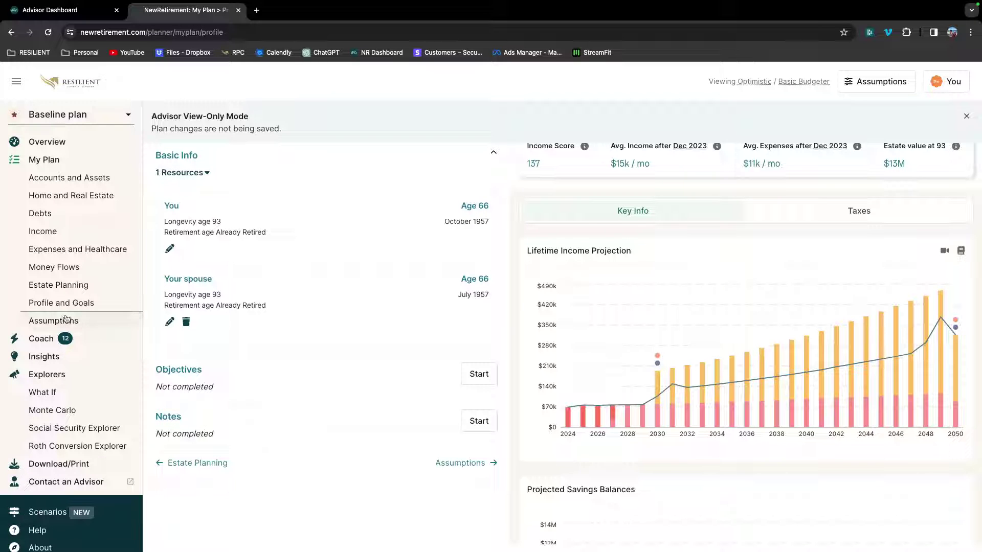
In the plan's Assumptions, set the optimistic general inflation rate to 3.5%.
left_click(65, 319)
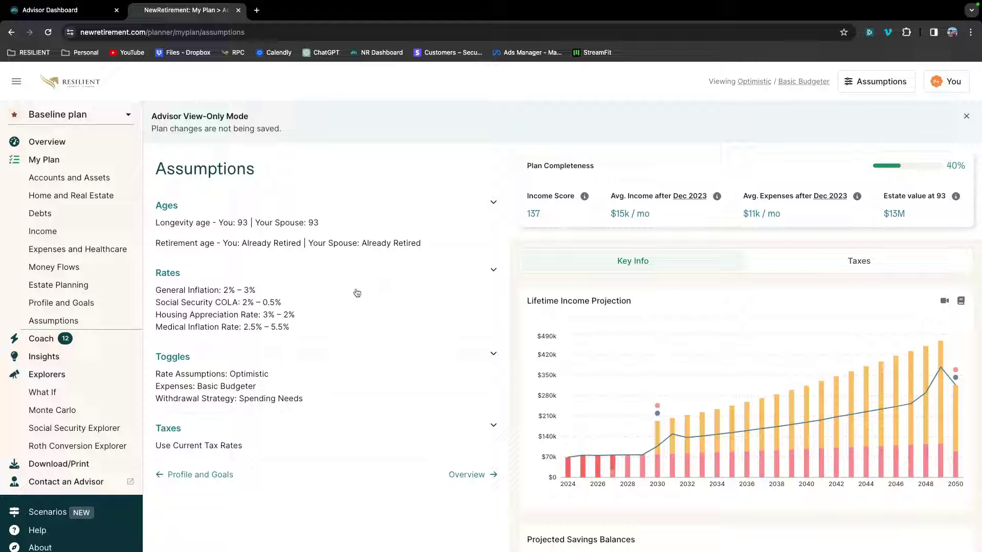
left_click(329, 306)
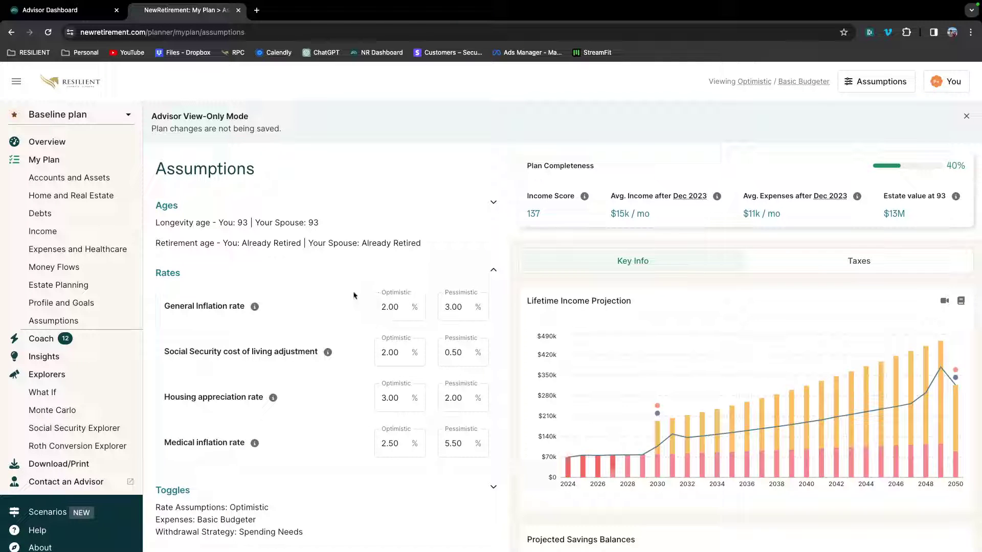
left_click(408, 305)
double_click(393, 306)
left_click(401, 305)
double_click(402, 304)
left_click(400, 306)
key("BackSpace")
key("BackSpace")
key("BackSpace")
key("BackSpace")
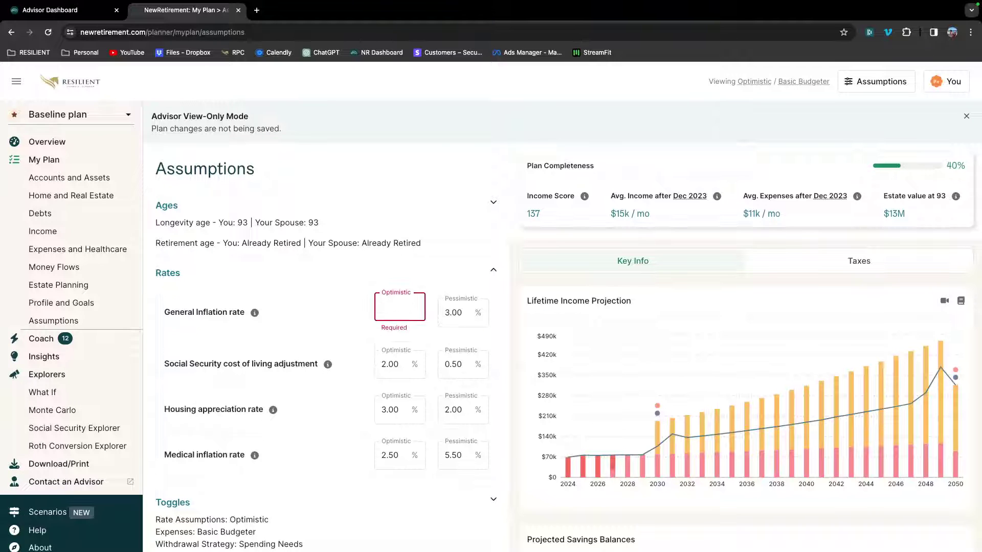
type("3.5")
Set the pessimistic general inflation rate to 5%.
left_click(466, 303)
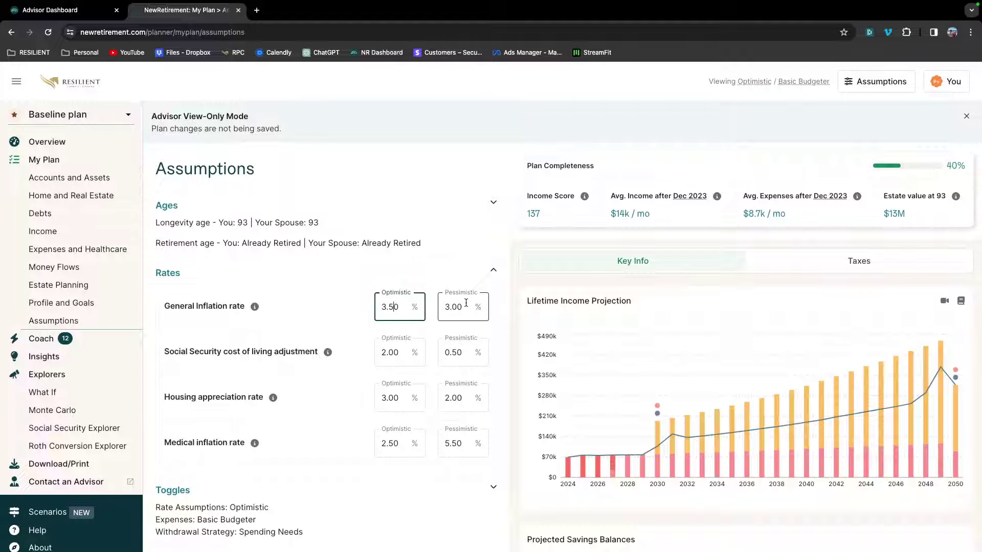
type("5")
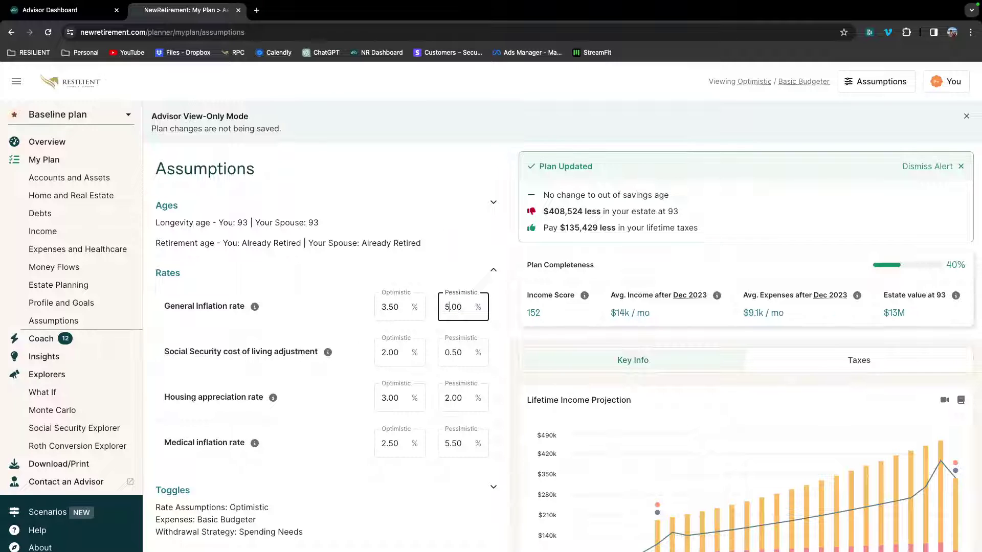
left_click(494, 307)
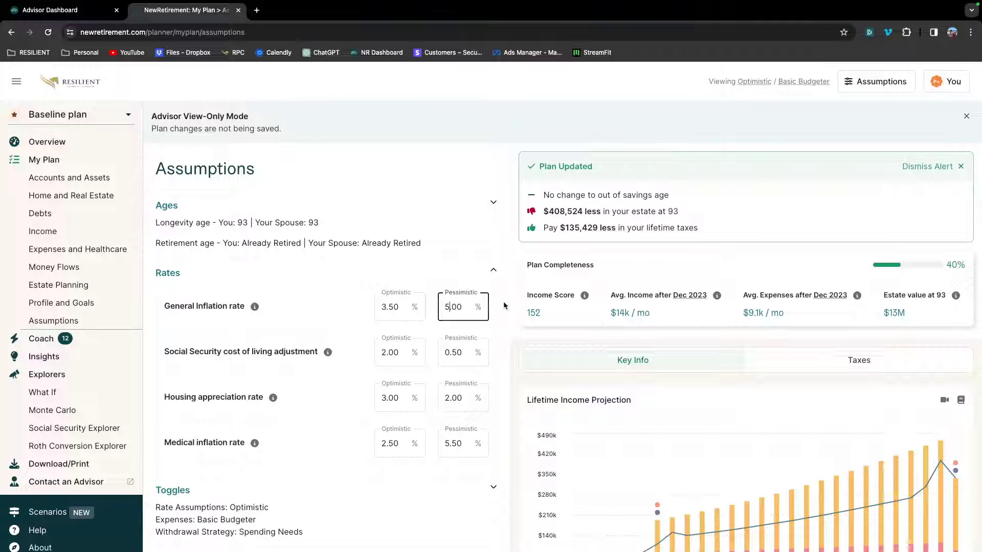
left_click(468, 304)
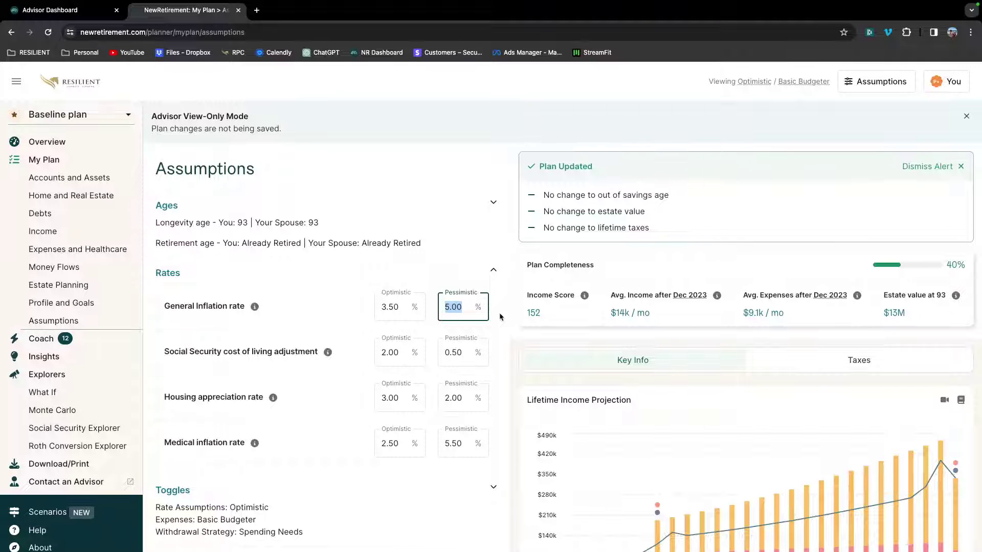
Look over the general inflation, Social Security cost of living, housing appreciation and medical inflation rates.
scroll(500, 317, "down", 2)
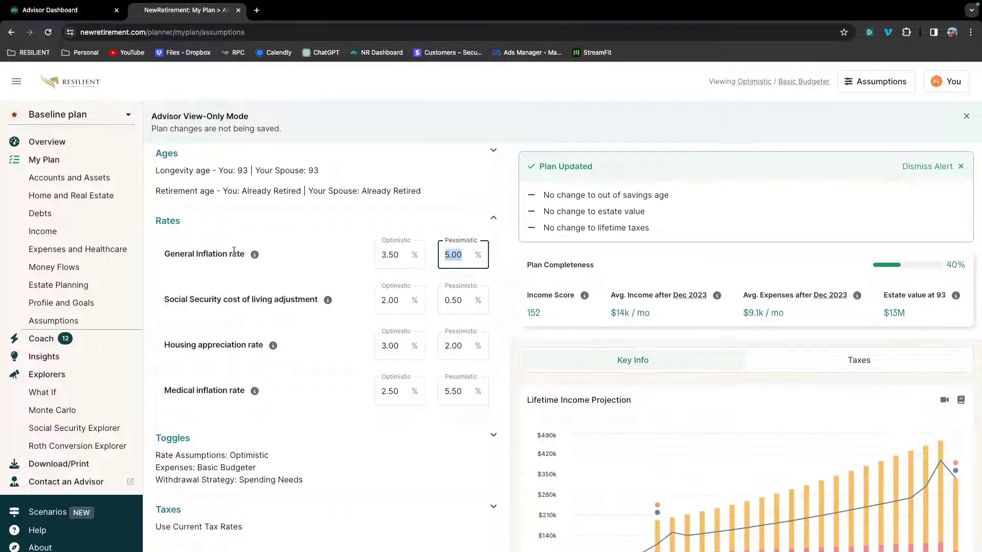
mouse_move(253, 257)
scroll(339, 253, "down", 1)
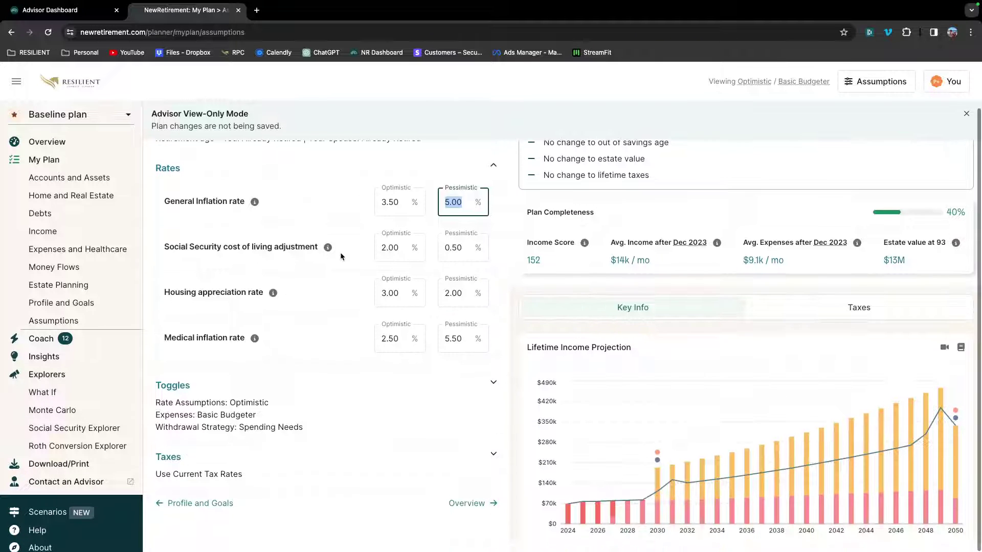
Review the toggles for inflation and returns, expenses and withdrawal strategy, and check the same choices in the quick Assumptions overview.
left_click(391, 394)
scroll(391, 398, "down", 3)
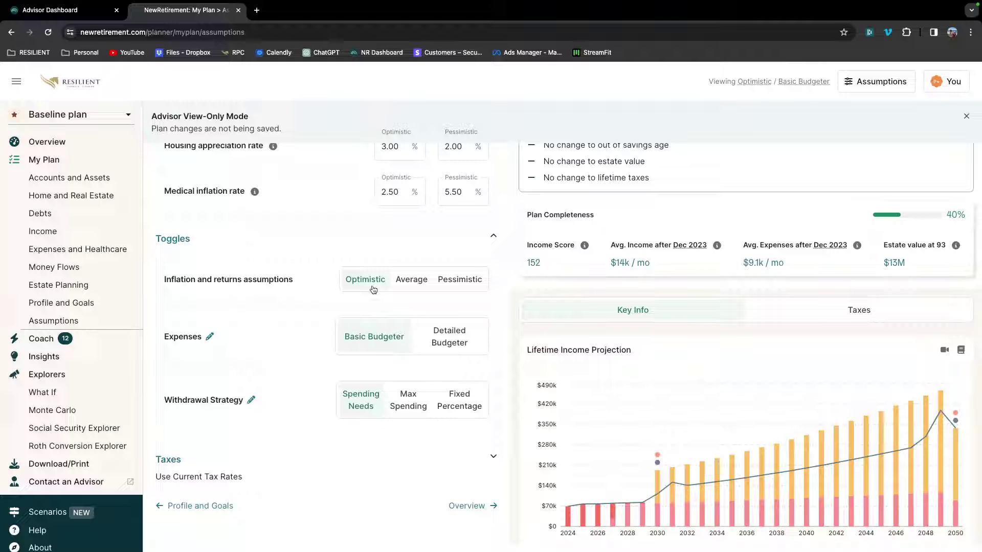
scroll(373, 289, "up", 2)
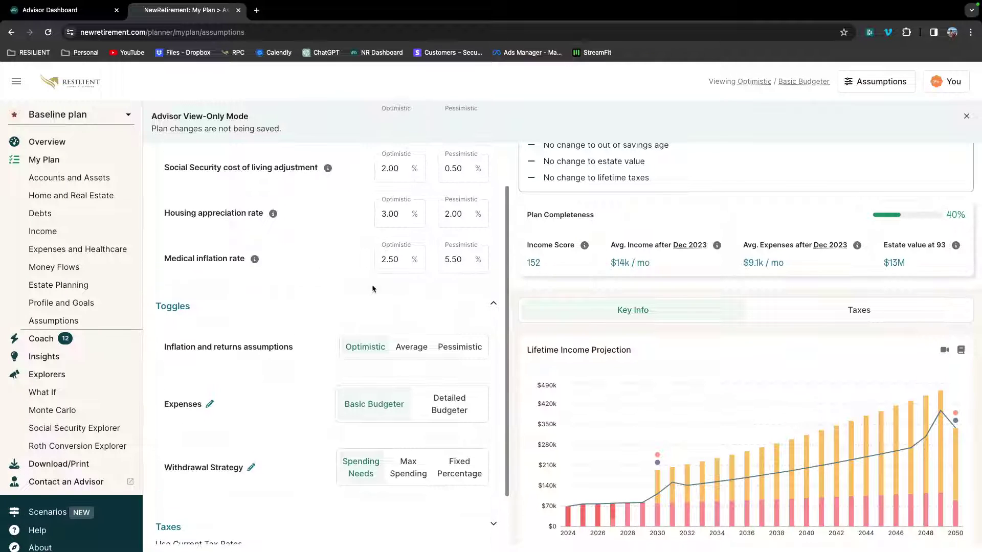
scroll(364, 212, "up", 2)
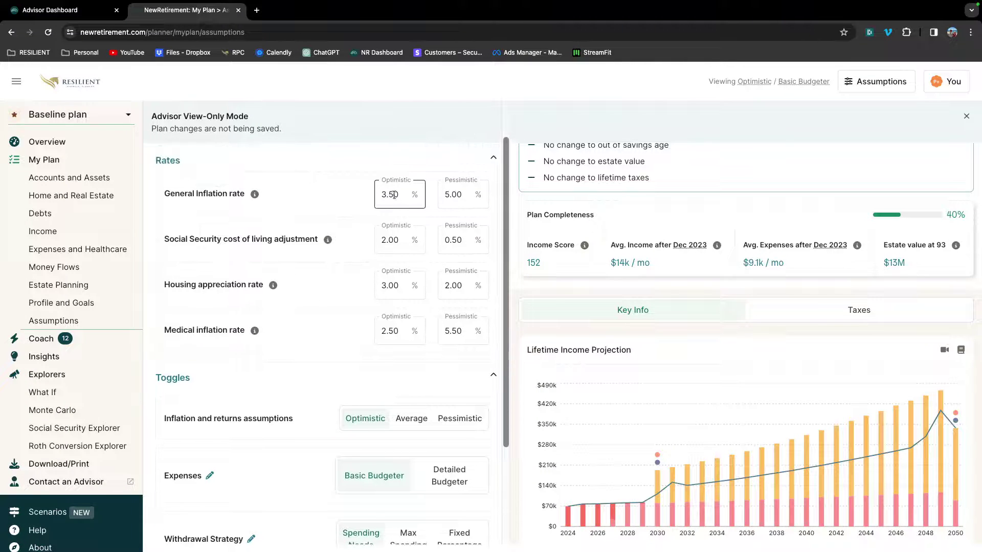
scroll(482, 302, "down", 2)
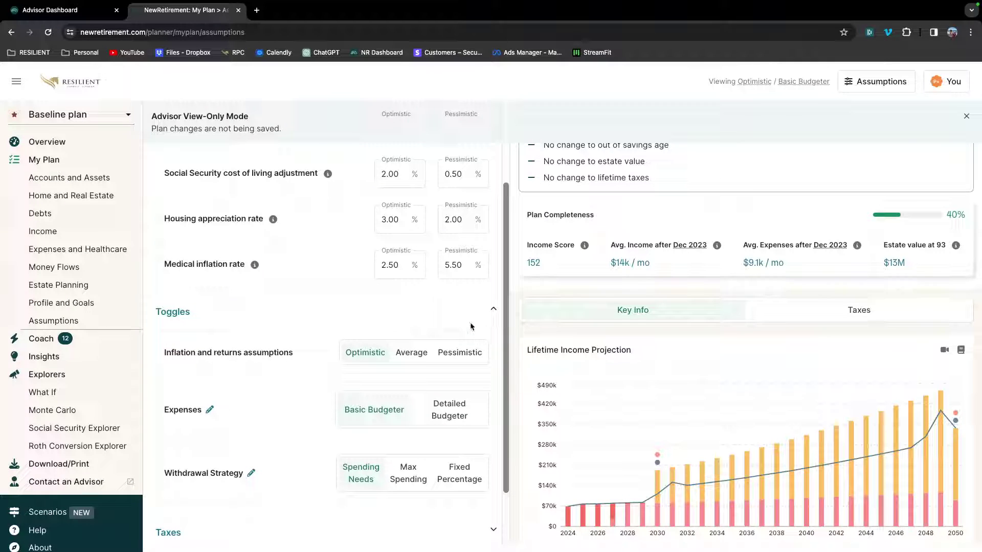
scroll(462, 330, "down", 1)
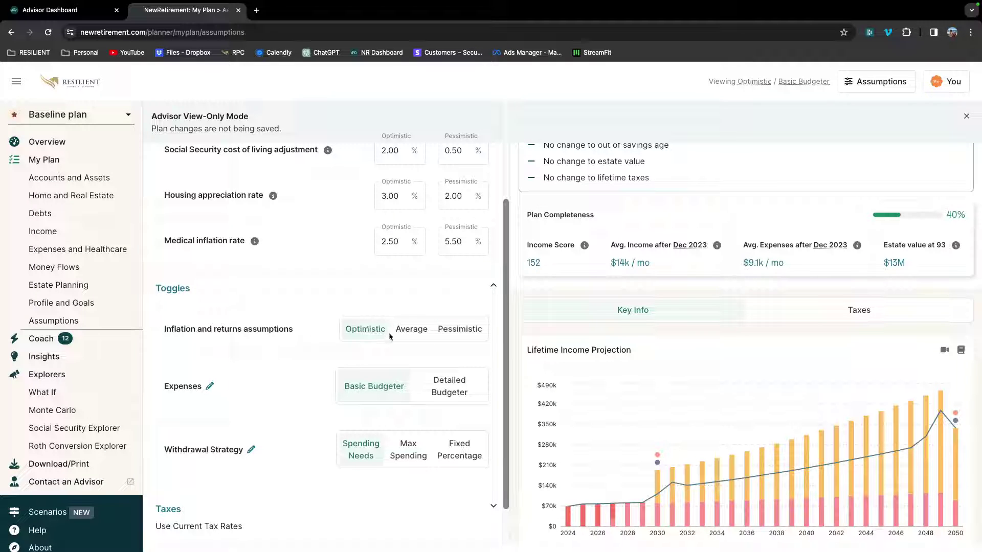
scroll(390, 336, "down", 1)
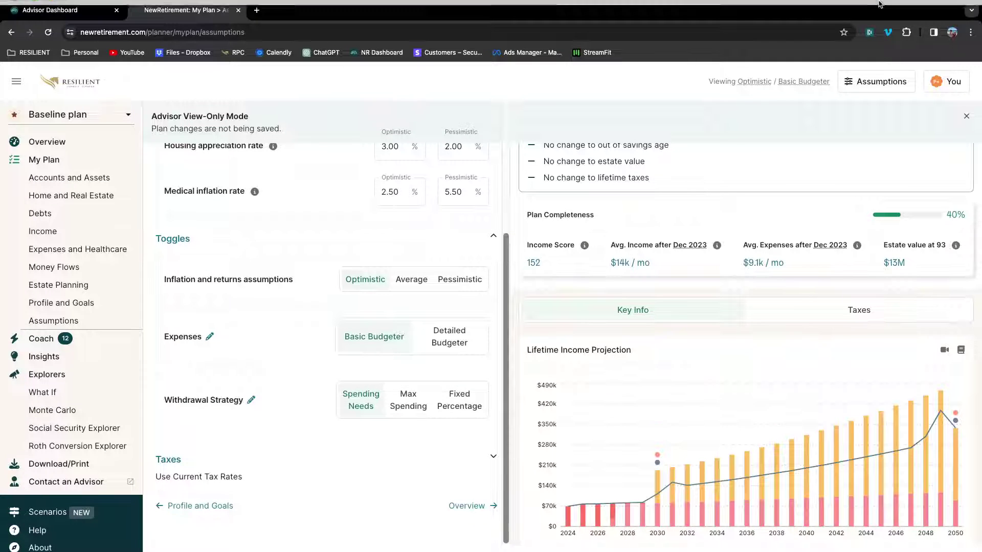
left_click(883, 82)
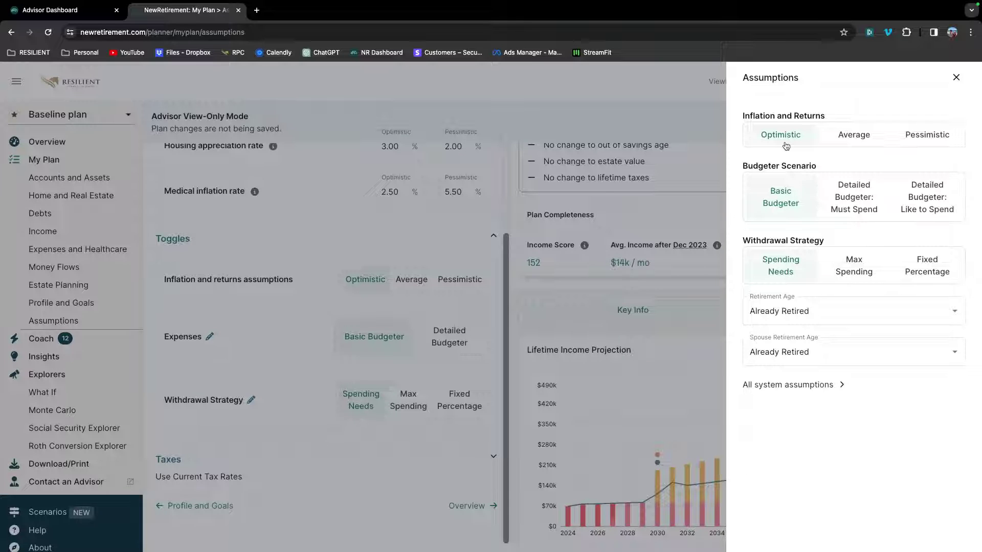
left_click(550, 243)
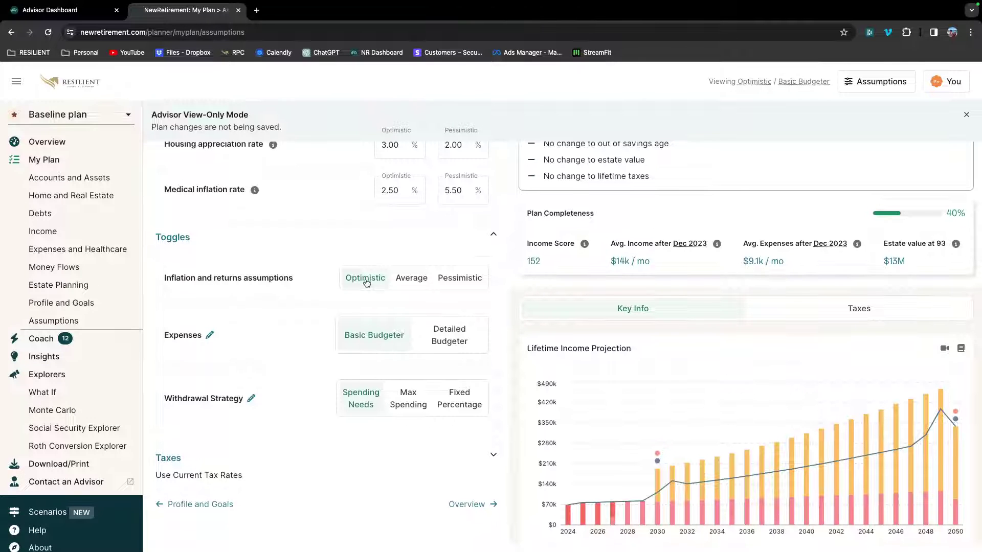
In the Taxes assumptions, set the tax rates after 2025 to Change to 2017 Tax Rates.
left_click(365, 466)
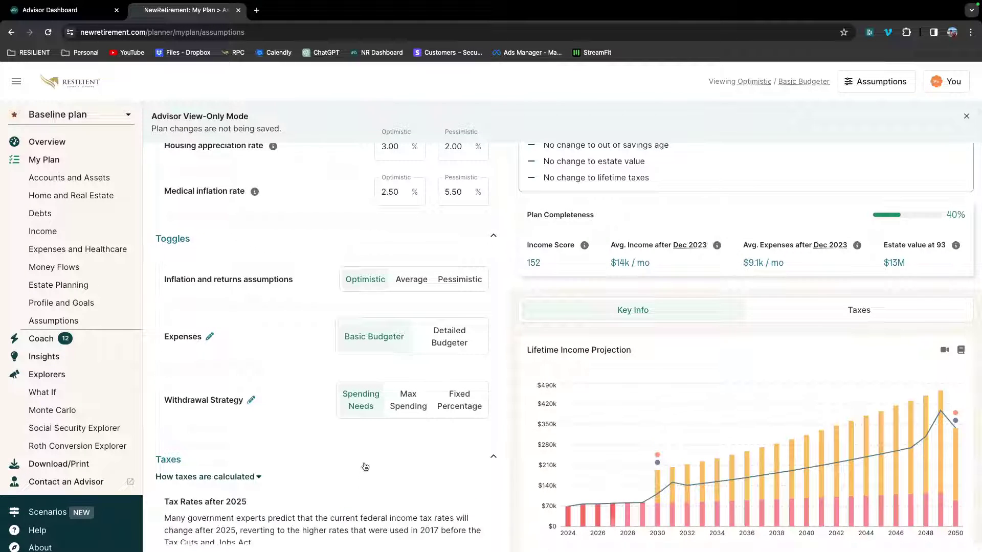
scroll(332, 450, "down", 2)
left_click(402, 457)
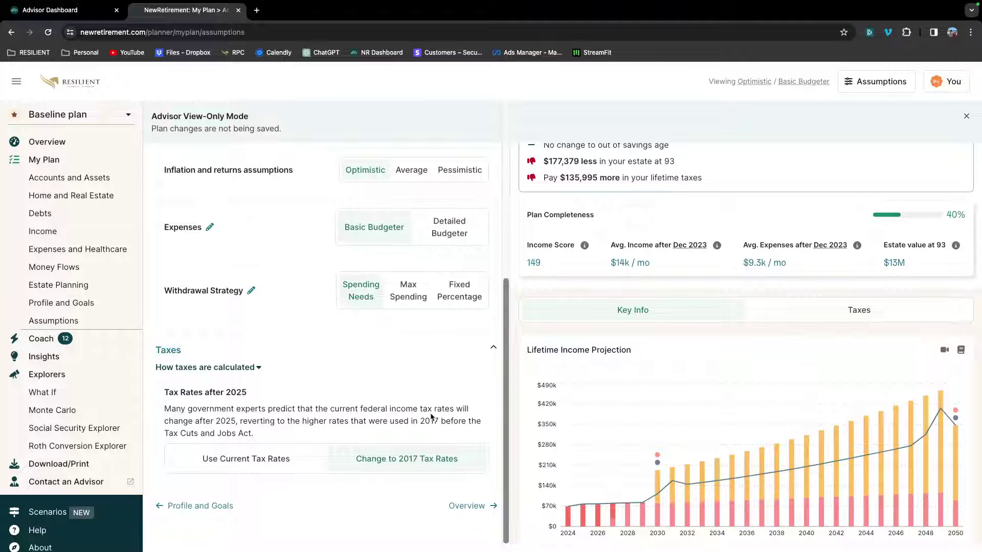
Review the Plan Updated alert for the tax change's effect on the estate and lifetime taxes.
scroll(523, 322, "up", 1)
left_click_drag(543, 210, 603, 228)
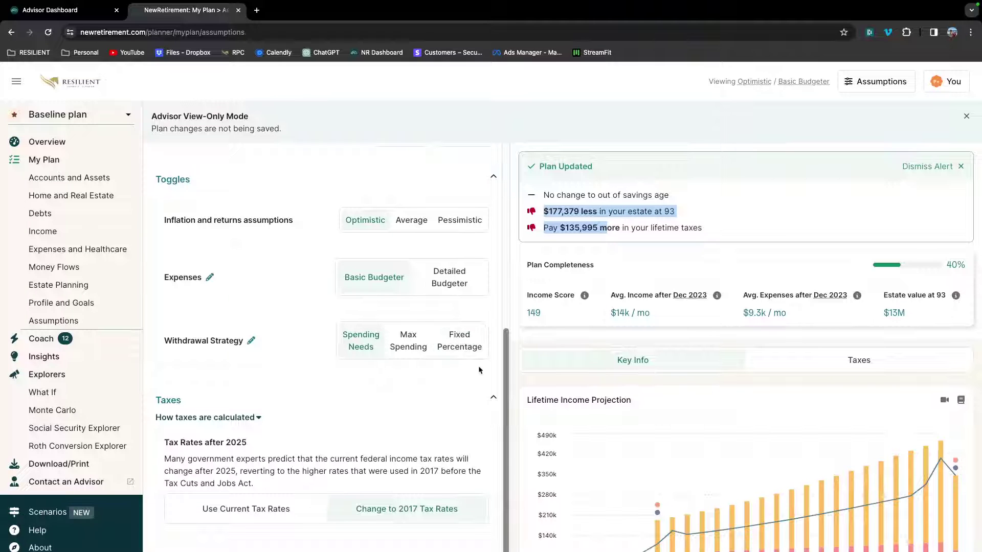
scroll(511, 363, "down", 1)
scroll(558, 355, "up", 1)
left_click(571, 223)
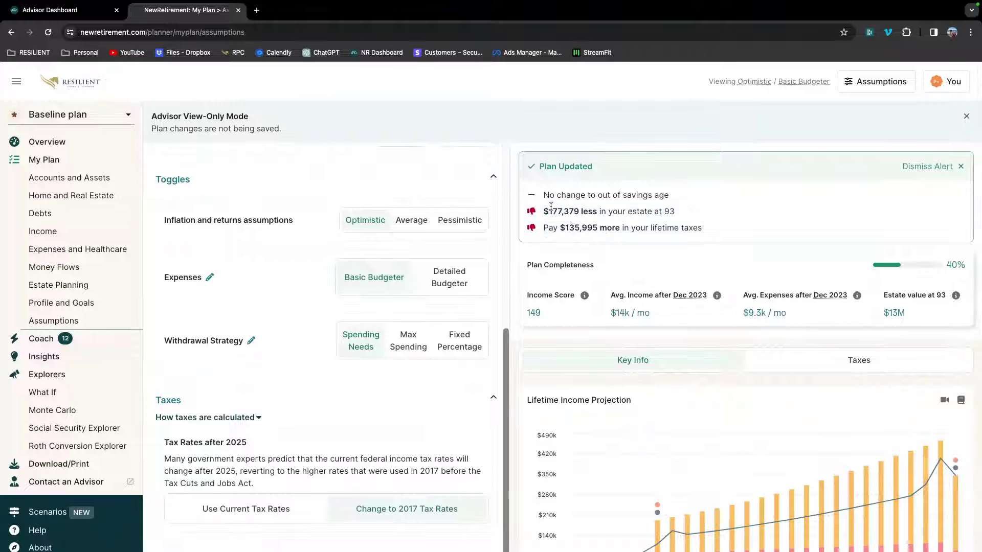
Switch the tax rates after 2025 to Use Current Tax Rates to compare the plan impact, and restore Change to 2017 Tax Rates.
scroll(565, 278, "down", 1)
left_click(287, 513)
scroll(500, 246, "up", 2)
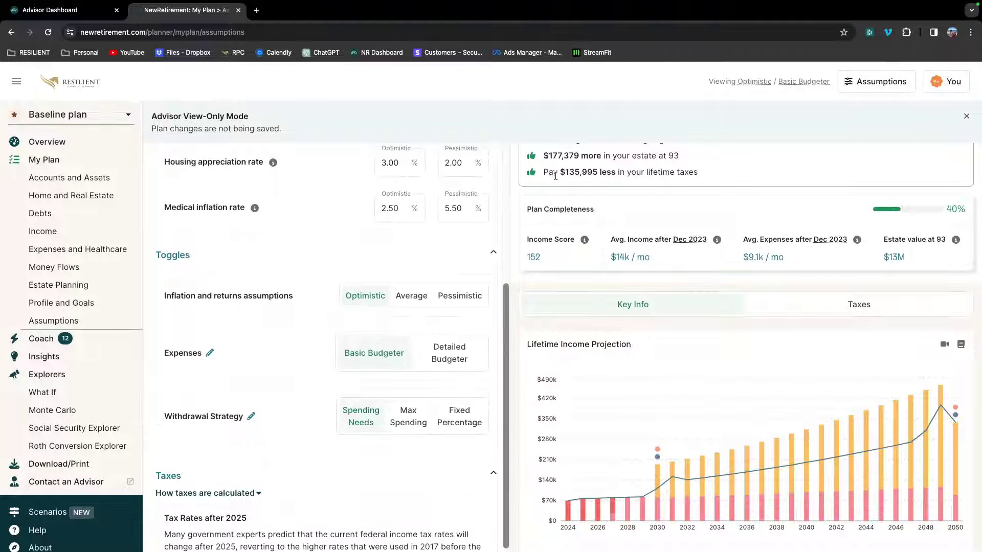
scroll(575, 168, "down", 1)
scroll(424, 486, "down", 2)
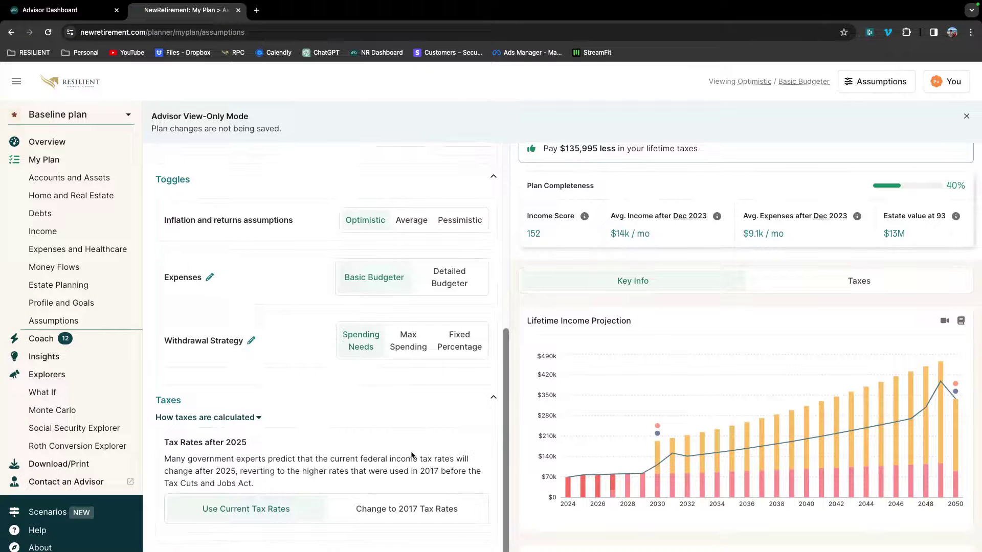
left_click(427, 513)
scroll(608, 282, "up", 2)
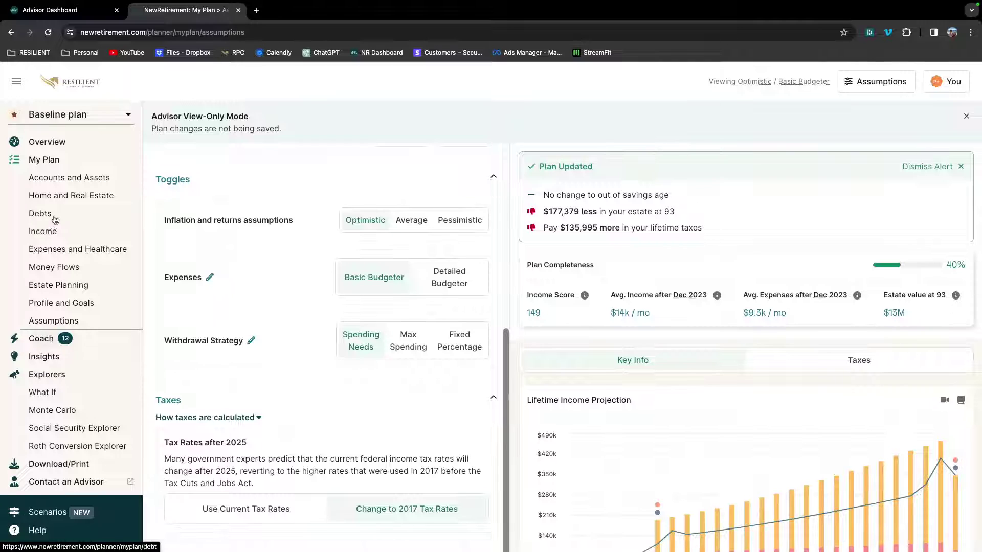
left_click(62, 160)
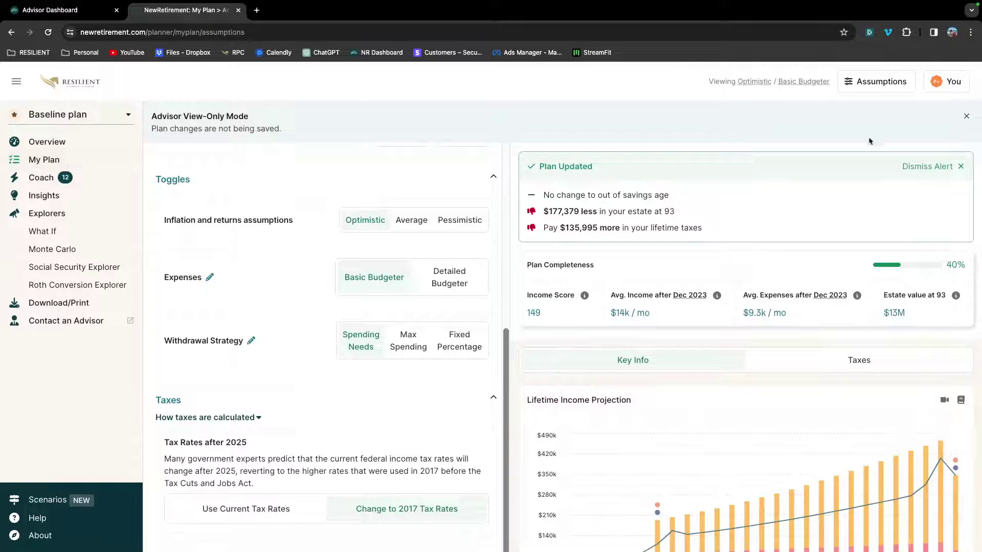
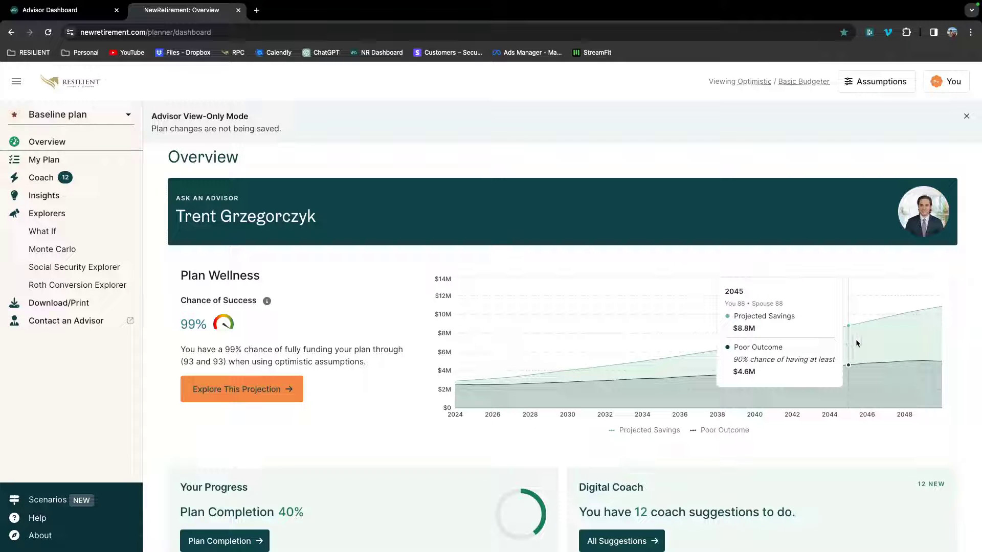
Look over the Overview page's Plan Wellness projection, plan progress and Digital Coach sections.
scroll(878, 333, "down", 1)
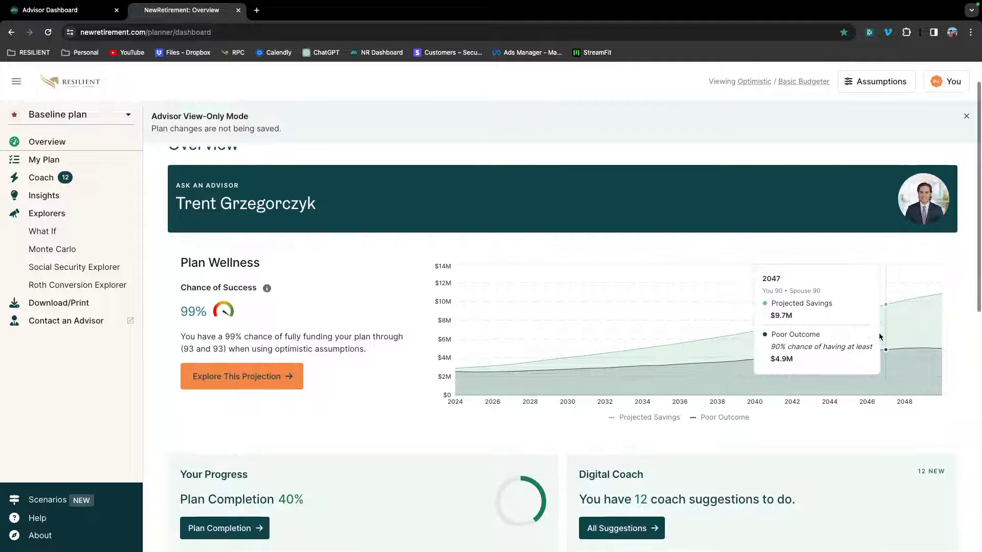
scroll(878, 333, "up", 2)
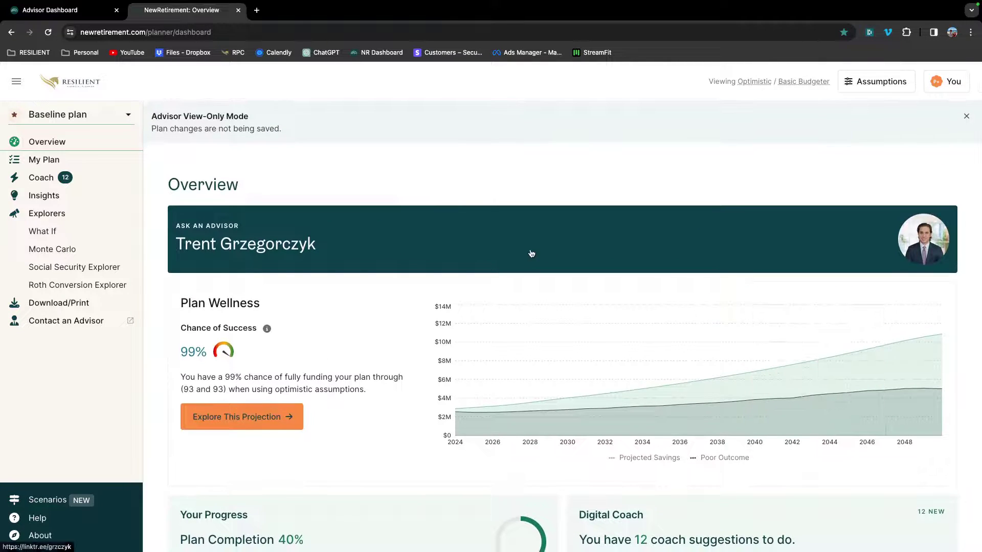
left_click(76, 161)
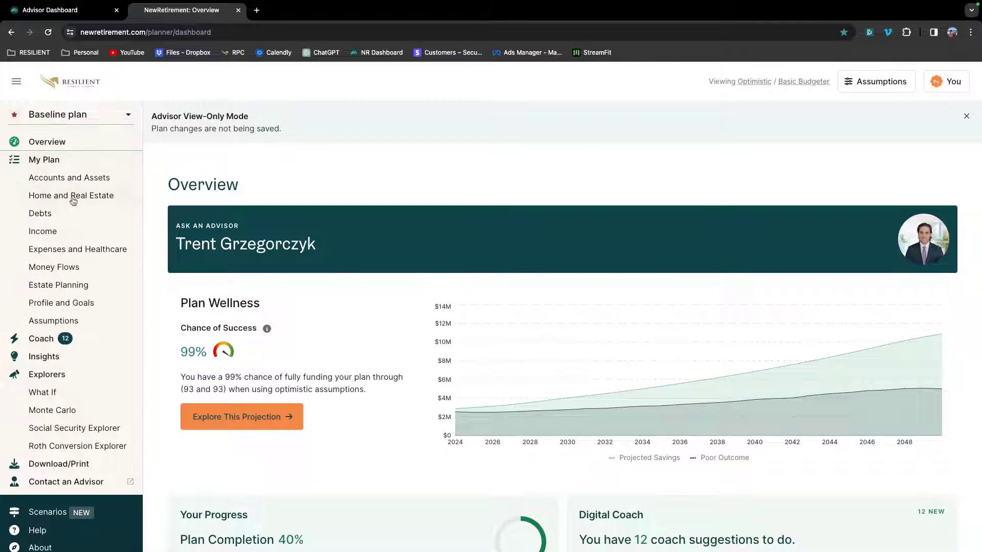
scroll(500, 295, "down", 3)
scroll(502, 295, "down", 1)
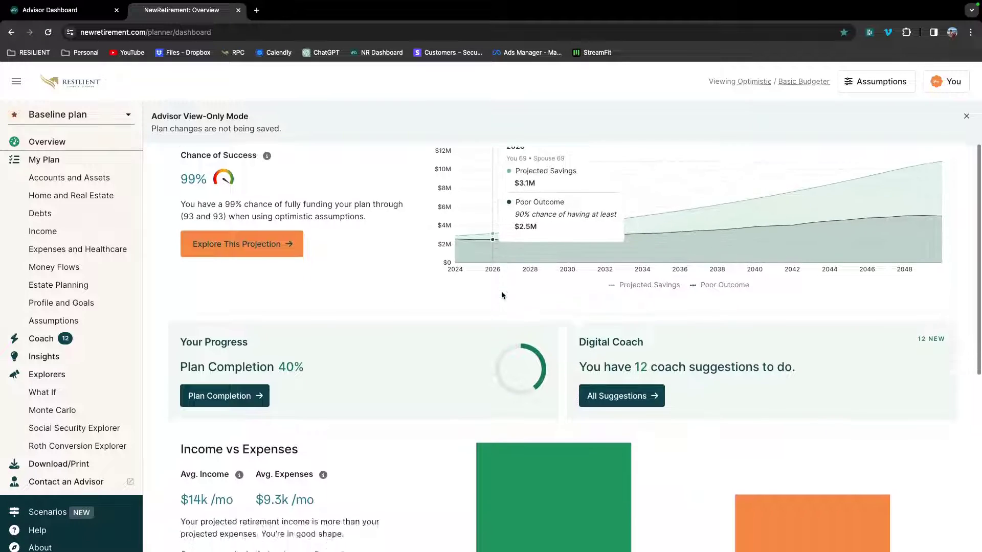
scroll(503, 295, "up", 3)
scroll(629, 278, "down", 5)
scroll(630, 277, "up", 5)
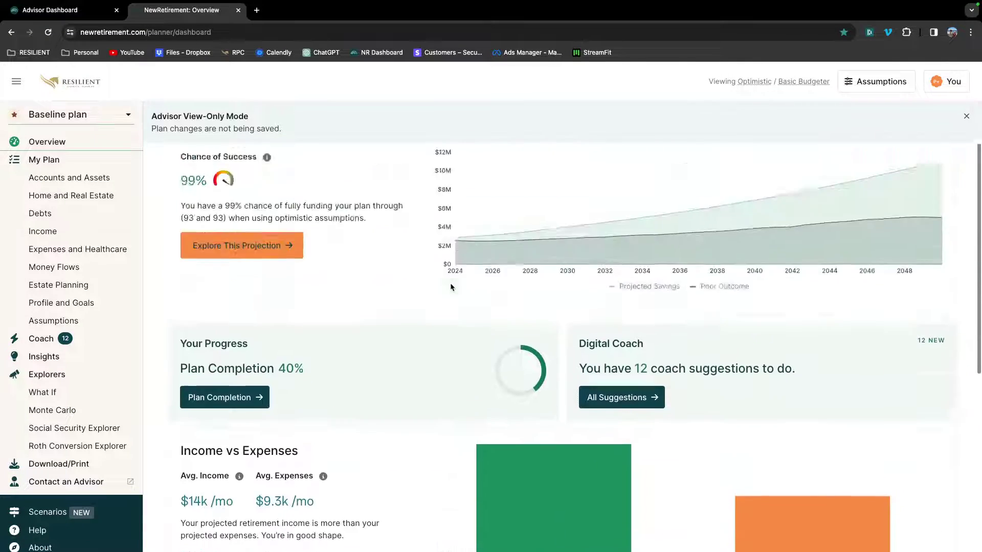
scroll(374, 319, "down", 2)
scroll(373, 315, "down", 1)
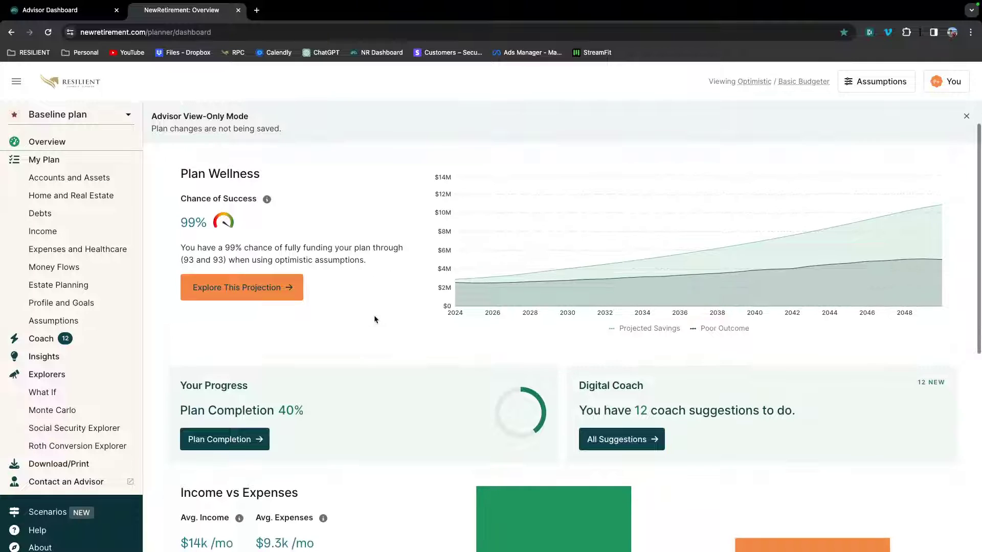
Check the Chance of Success figure under Plan Wellness and read the explanation of how it is calculated.
double_click(187, 222)
mouse_move(263, 207)
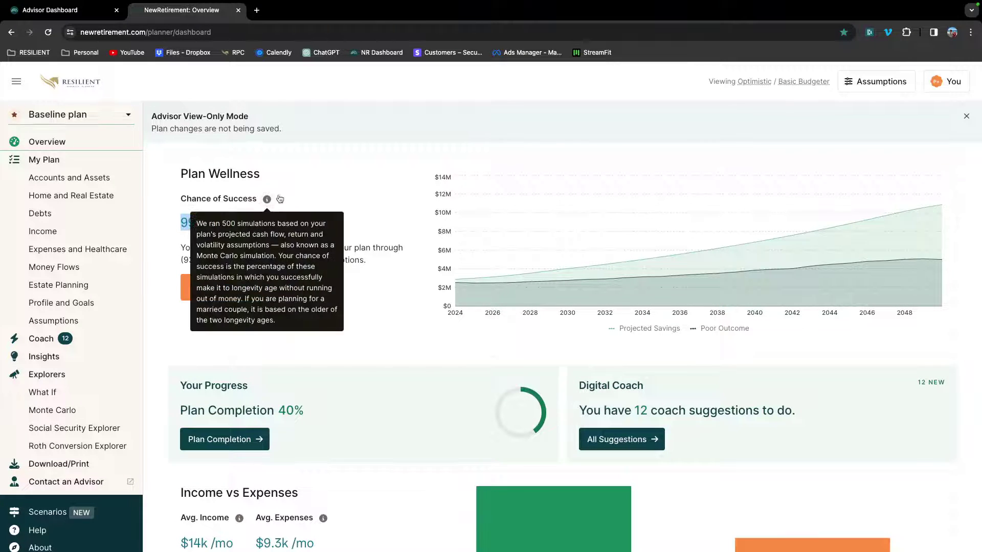
left_click(316, 195)
mouse_move(266, 200)
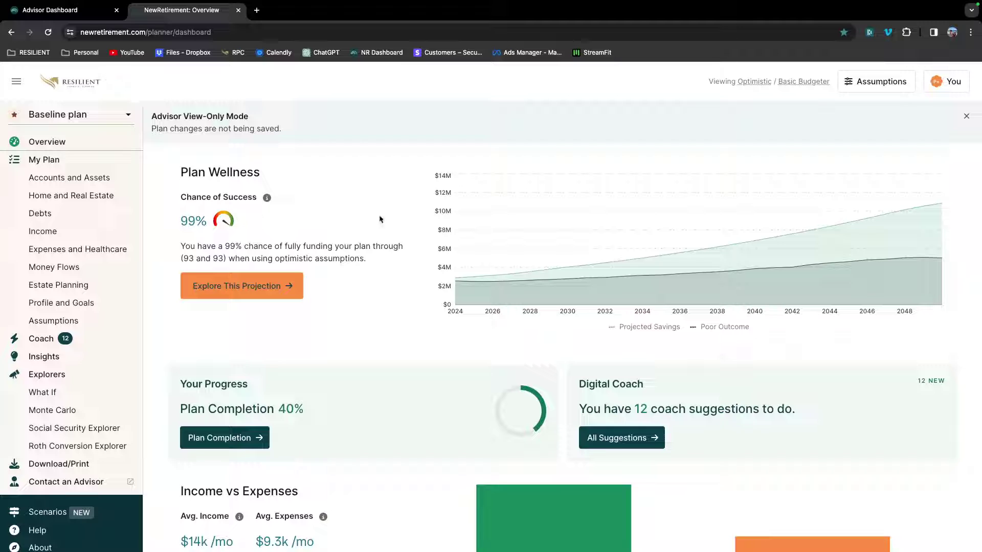
Examine the average monthly expenses under Income vs Expenses and read the explanations of both averages.
scroll(379, 219, "down", 5)
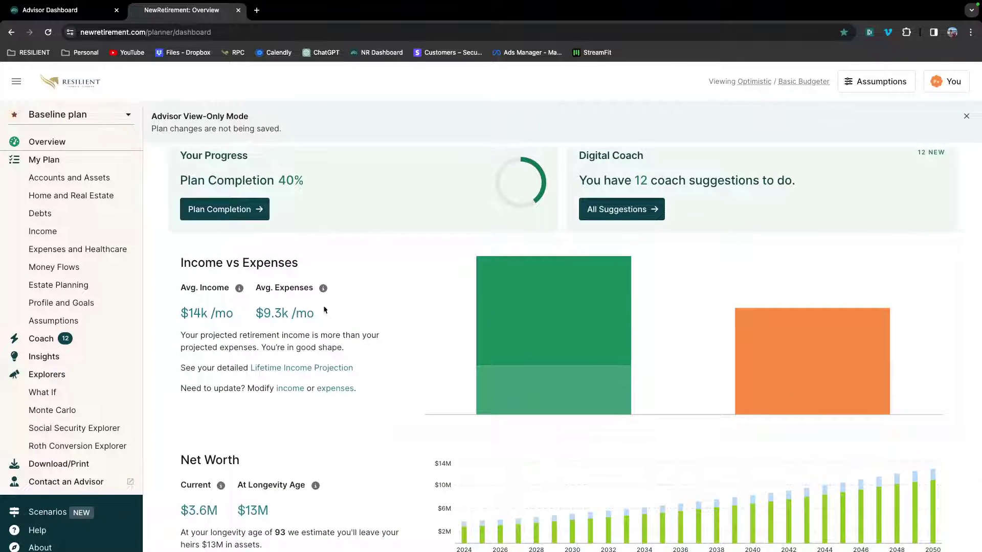
scroll(260, 307, "down", 1)
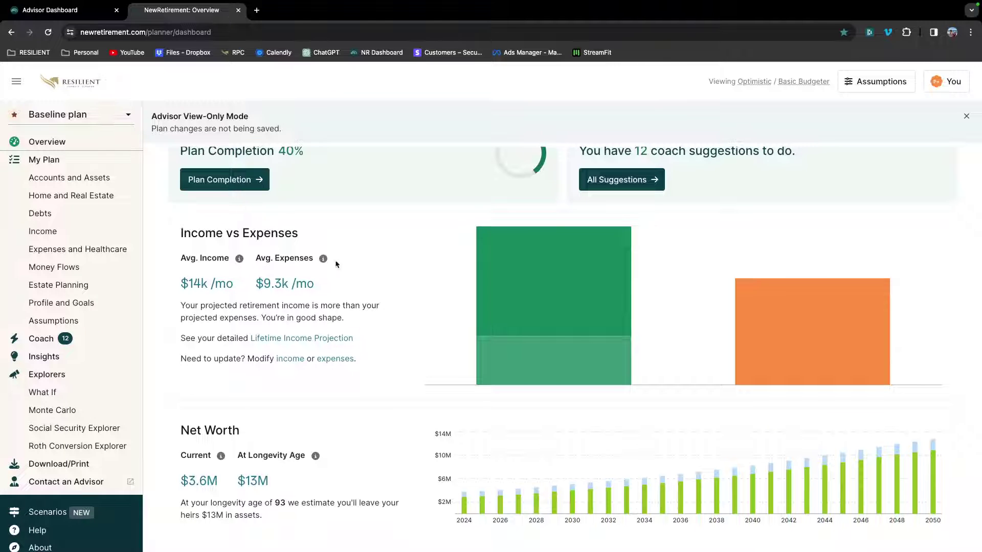
scroll(387, 300, "down", 1)
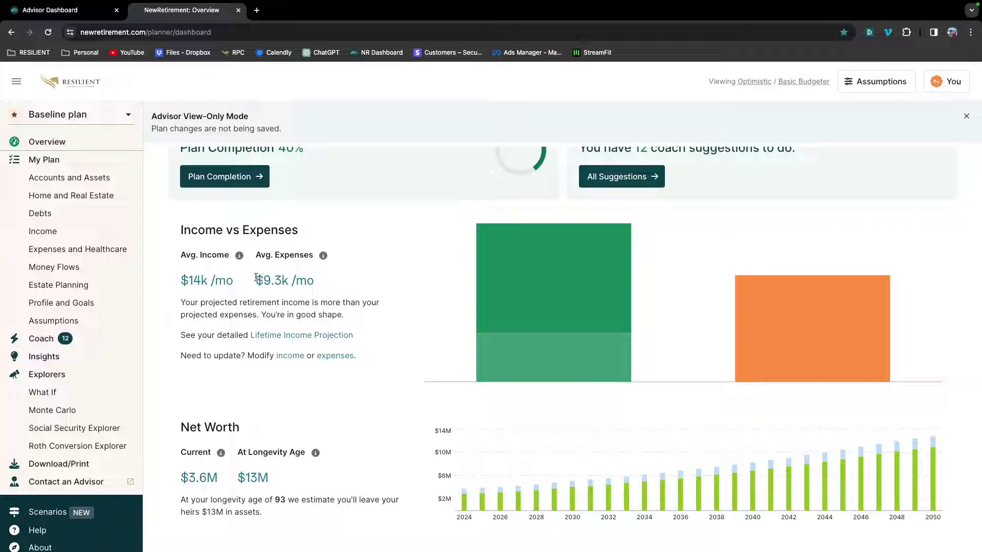
left_click_drag(256, 276, 286, 278)
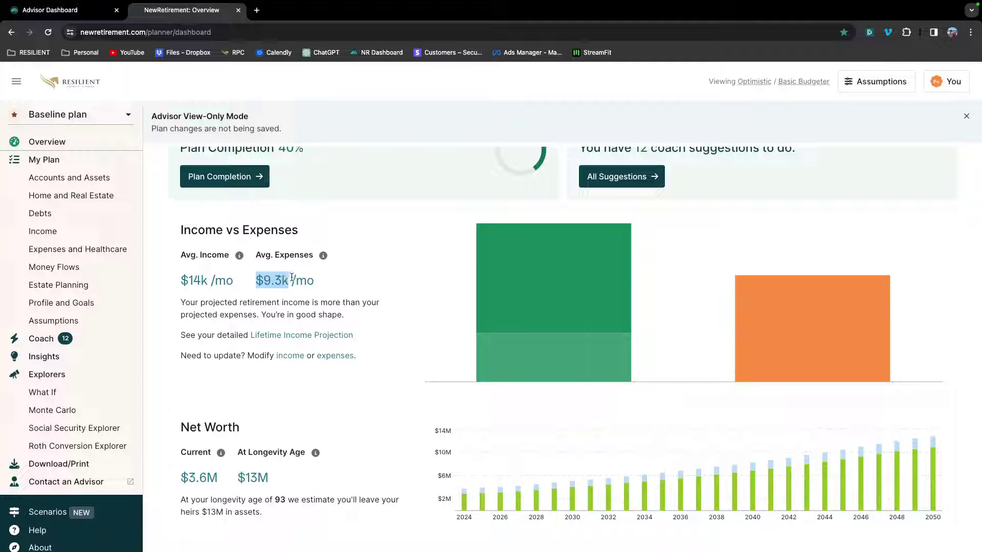
left_click(316, 278)
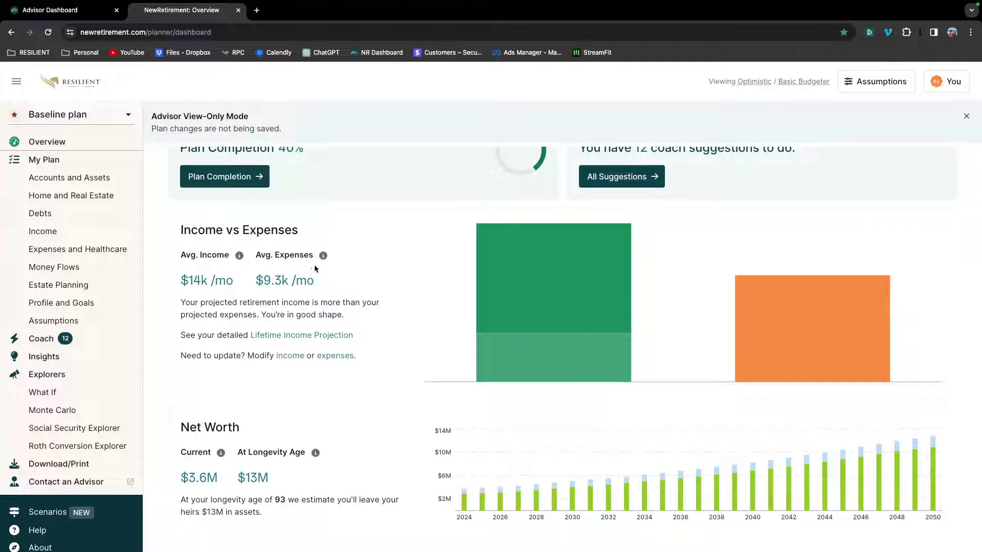
mouse_move(322, 259)
mouse_move(241, 259)
Compare the average monthly income with the average monthly expenses on the Overview page.
left_click_drag(181, 280, 231, 281)
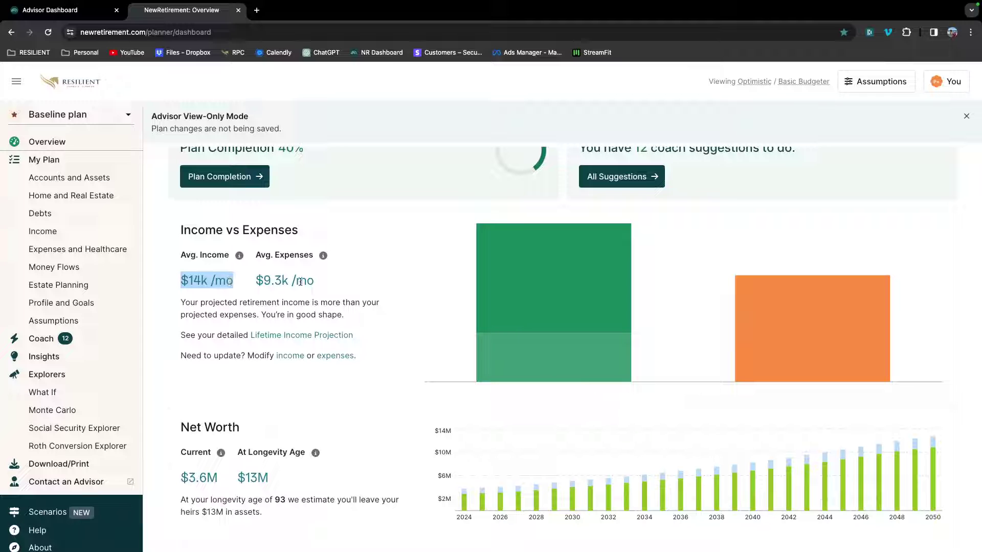
scroll(300, 271, "down", 1)
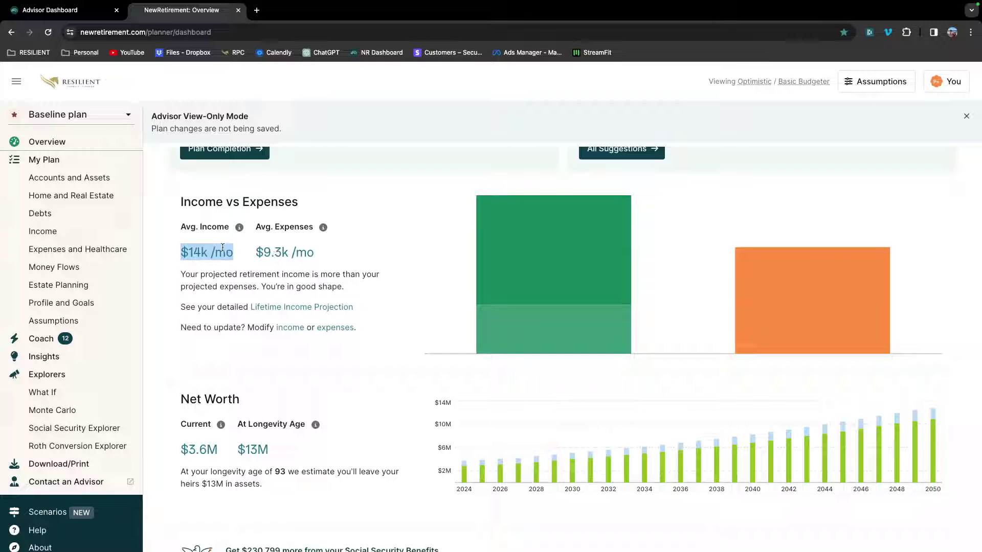
scroll(246, 262, "up", 1)
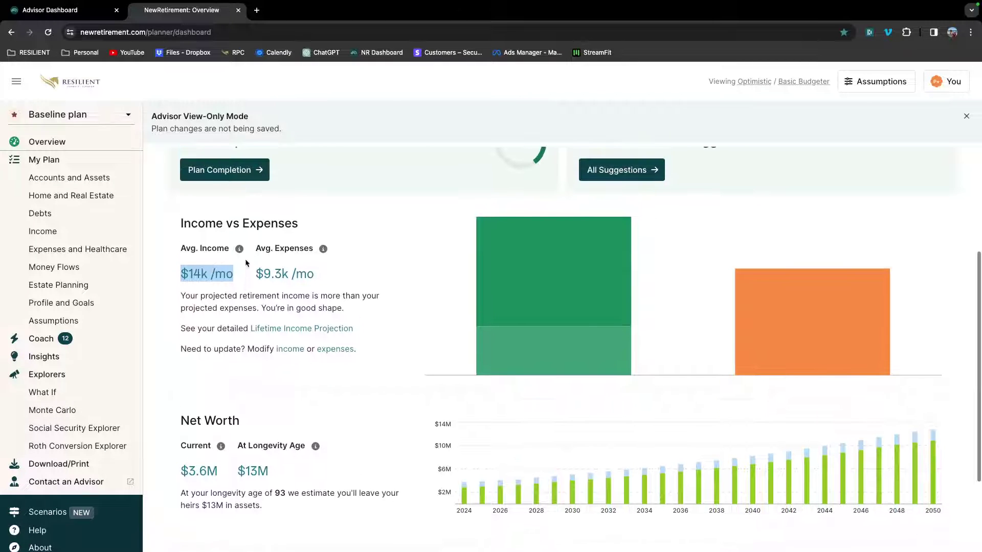
left_click(244, 272)
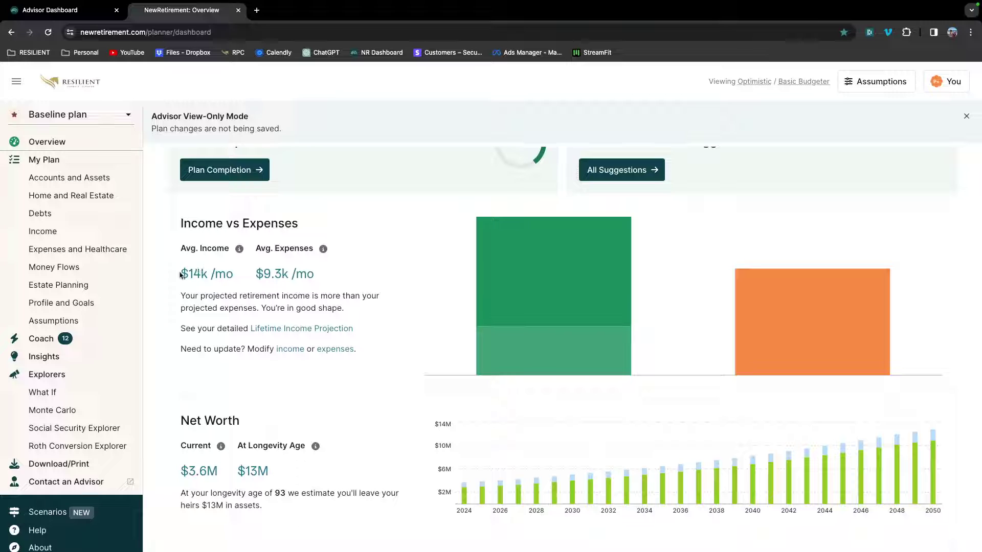
left_click_drag(179, 275, 236, 280)
left_click(228, 274)
left_click(263, 271)
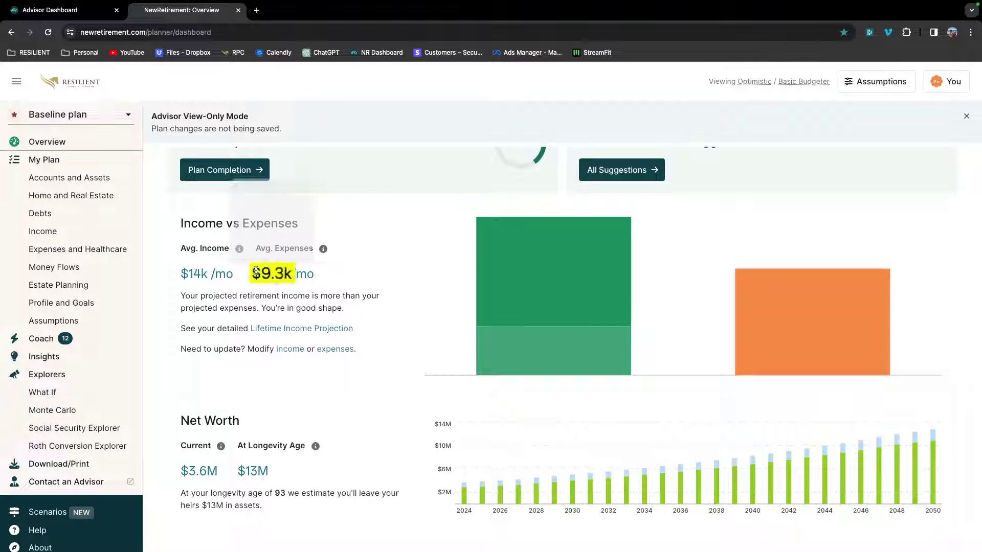
left_click(345, 266)
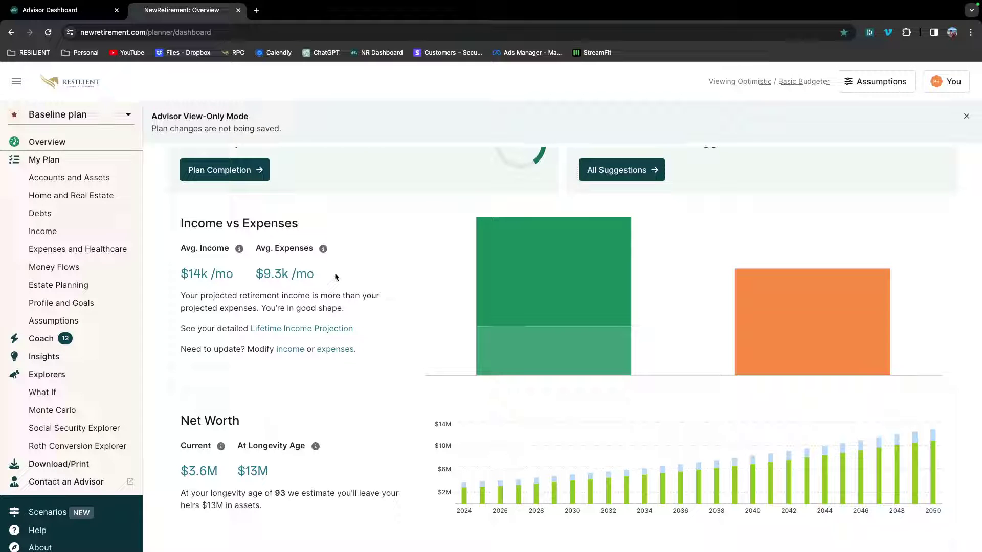
Skim the whole Overview page, from Plan Wellness down to Net Worth and the Social Security and Roth conversion suggestions.
scroll(402, 275, "up", 1)
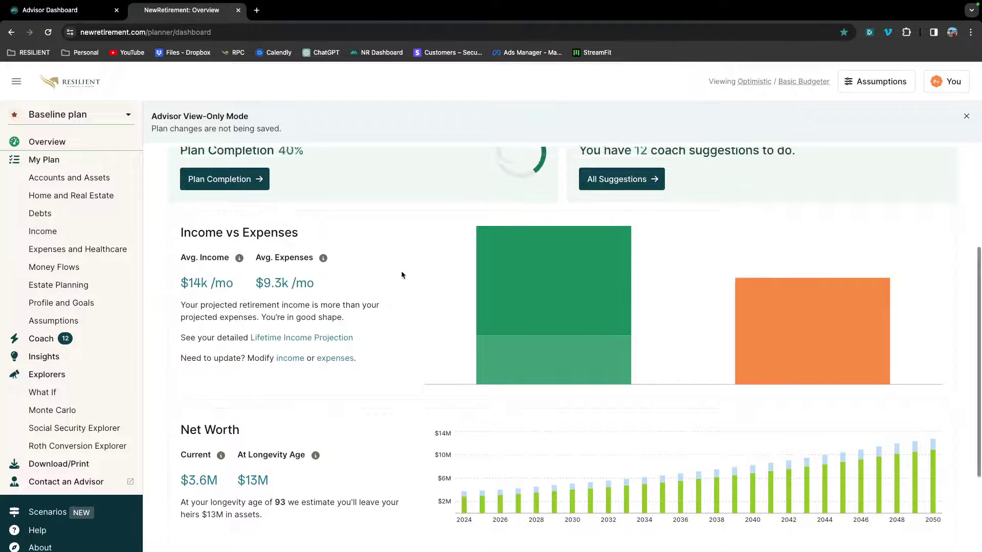
scroll(401, 275, "up", 1)
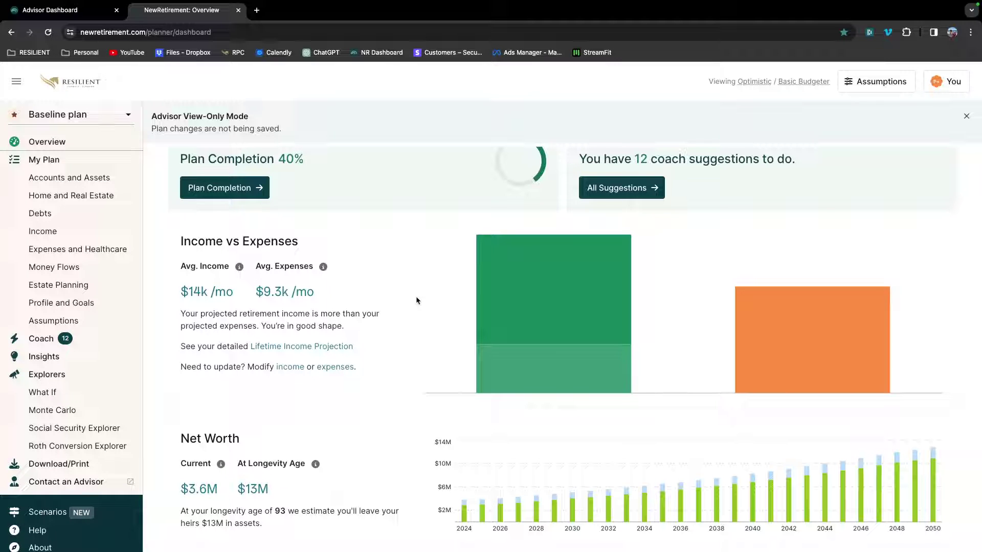
scroll(416, 301, "up", 2)
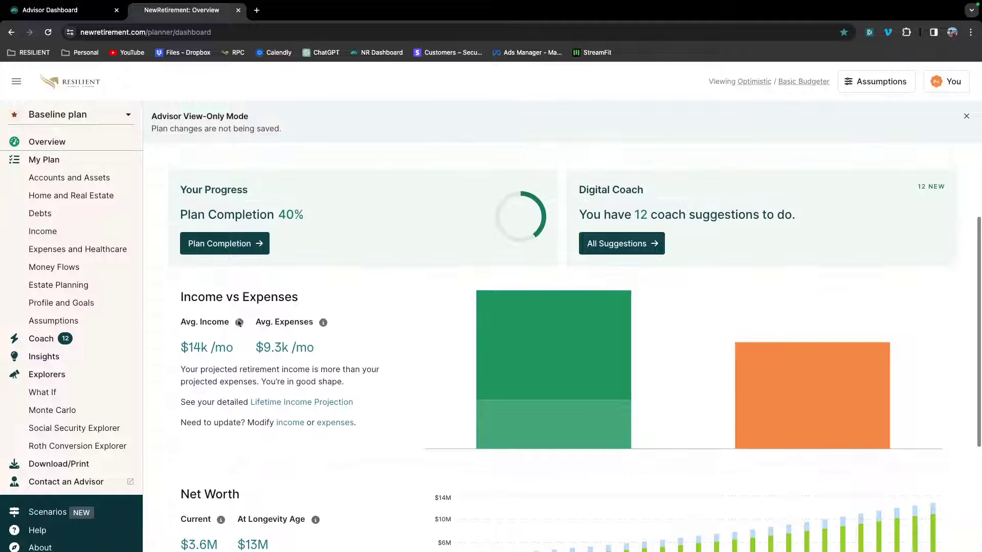
scroll(284, 323, "up", 5)
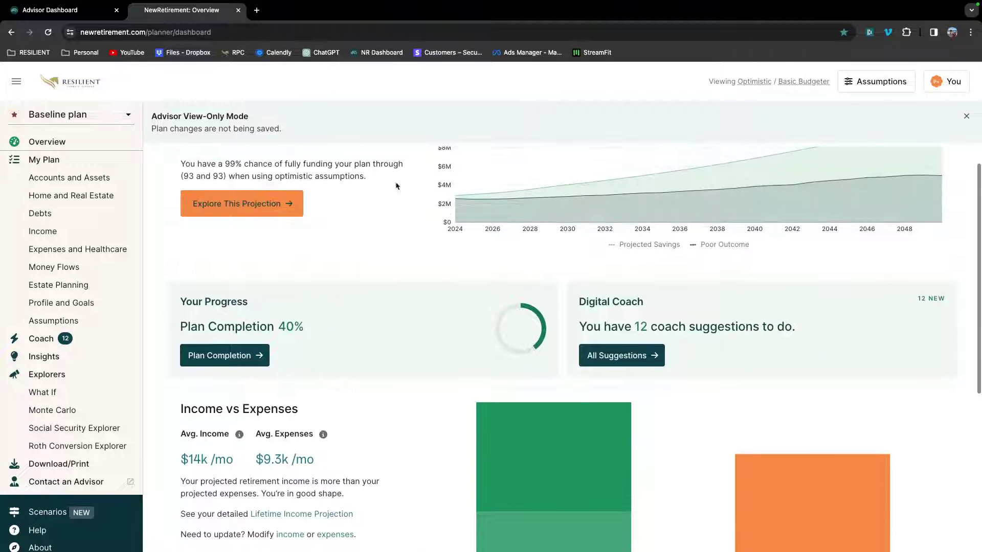
scroll(385, 300, "up", 5)
scroll(385, 300, "down", 15)
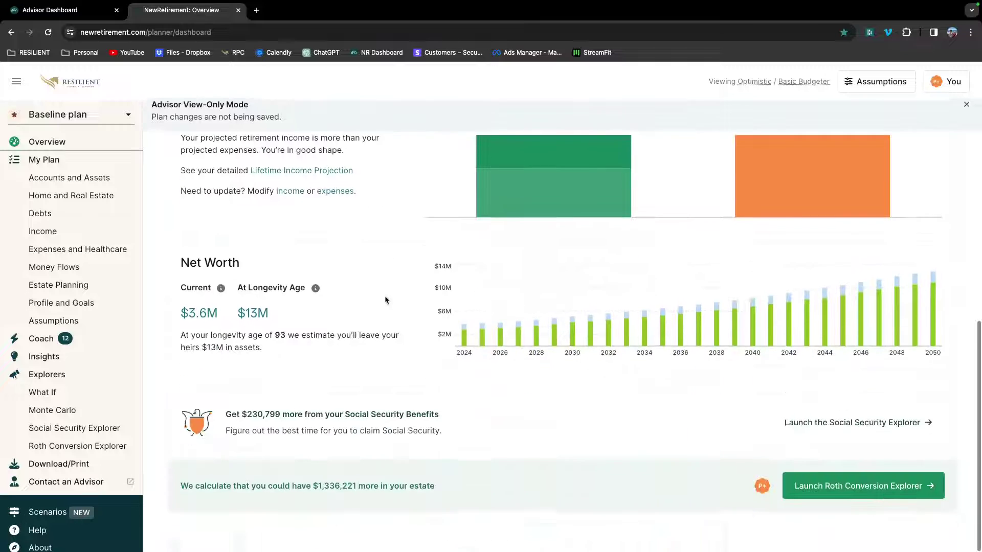
scroll(385, 299, "up", 10)
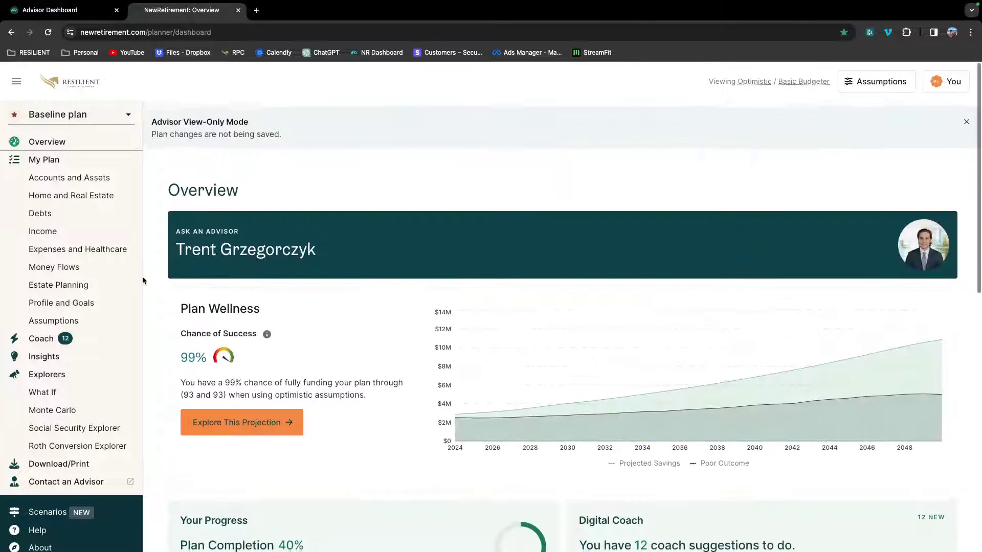
Open the Lifetime Cash Flow insight and examine the yearly income and expense lines in its chart.
left_click(57, 161)
left_click(67, 195)
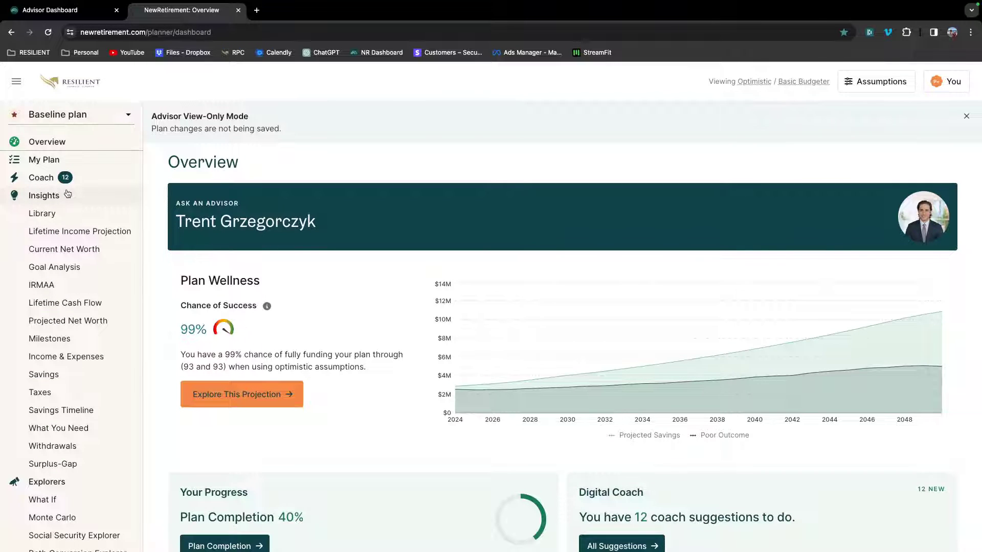
left_click(81, 303)
scroll(358, 378, "down", 1)
mouse_move(409, 388)
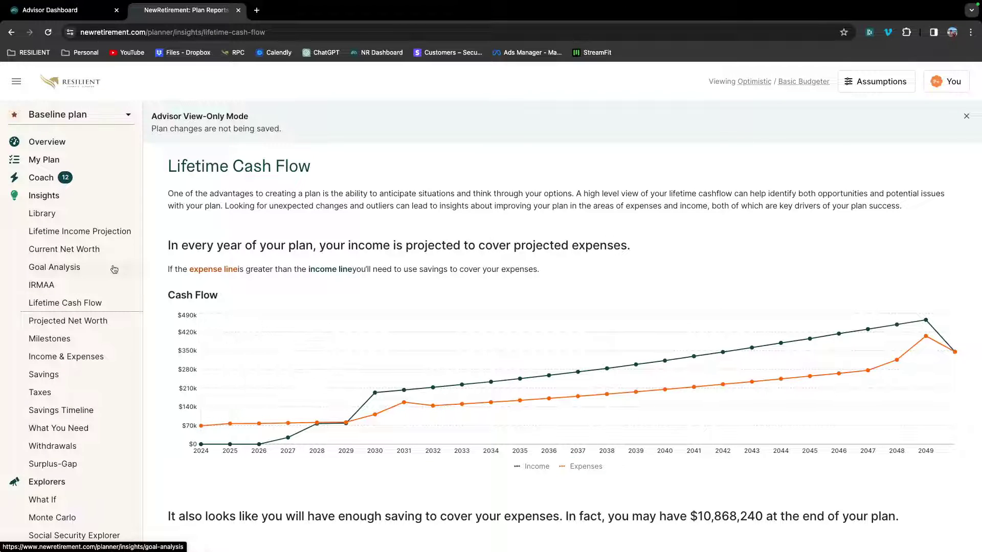
left_click(77, 198)
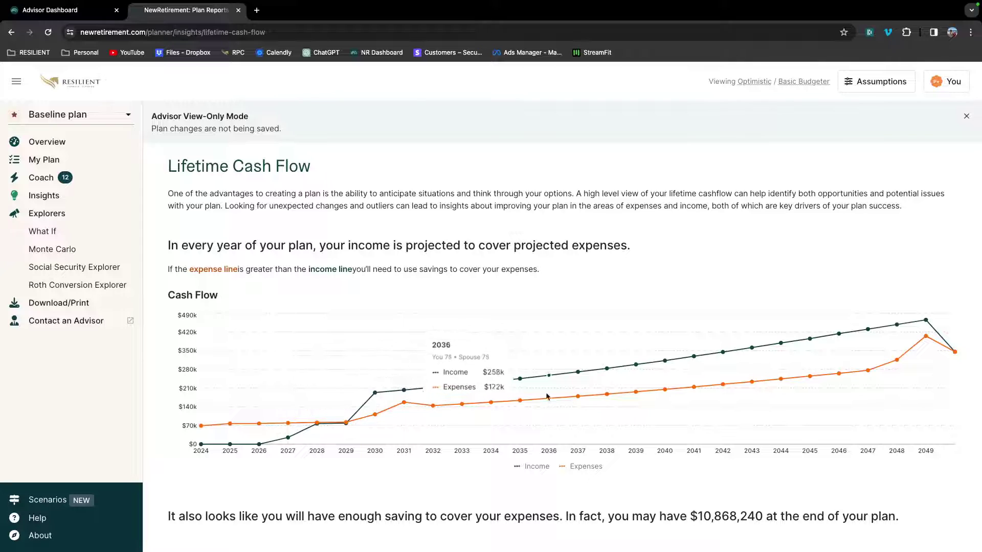
Run the Roth Conversion Explorer up to the 22% tax bracket without paying taxes from converted funds, and review the lifetime taxes and estate value.
left_click(62, 284)
left_click(483, 296)
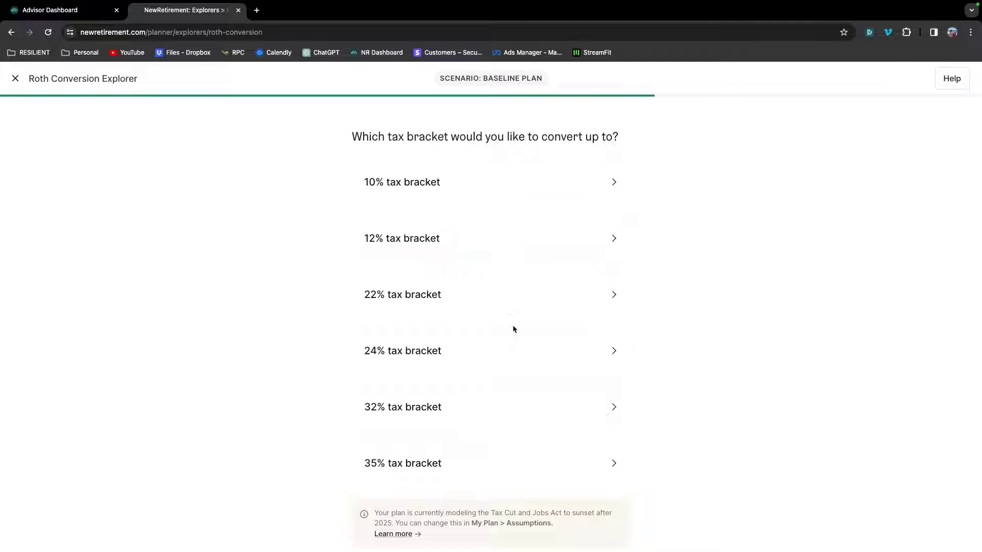
left_click(506, 299)
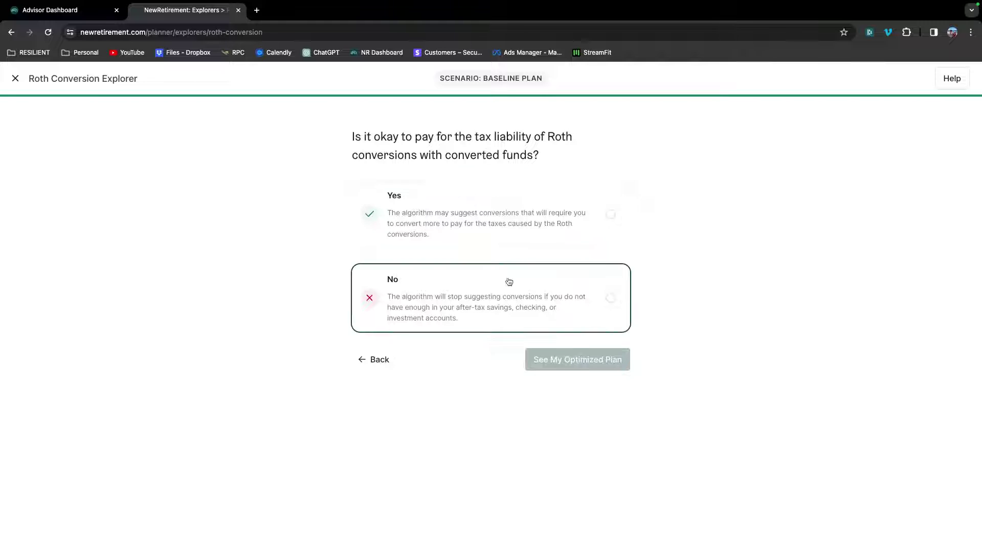
left_click(513, 221)
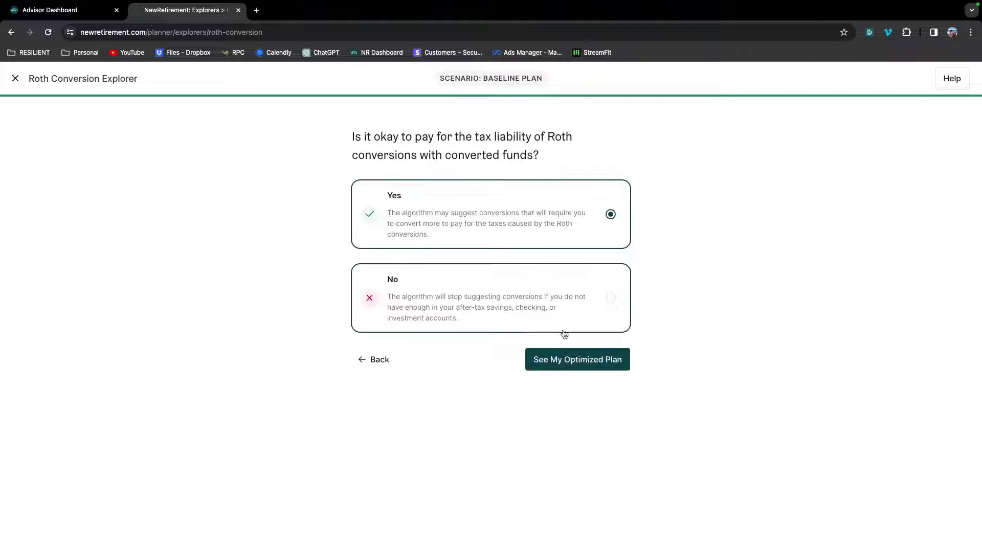
left_click(512, 291)
left_click(615, 429)
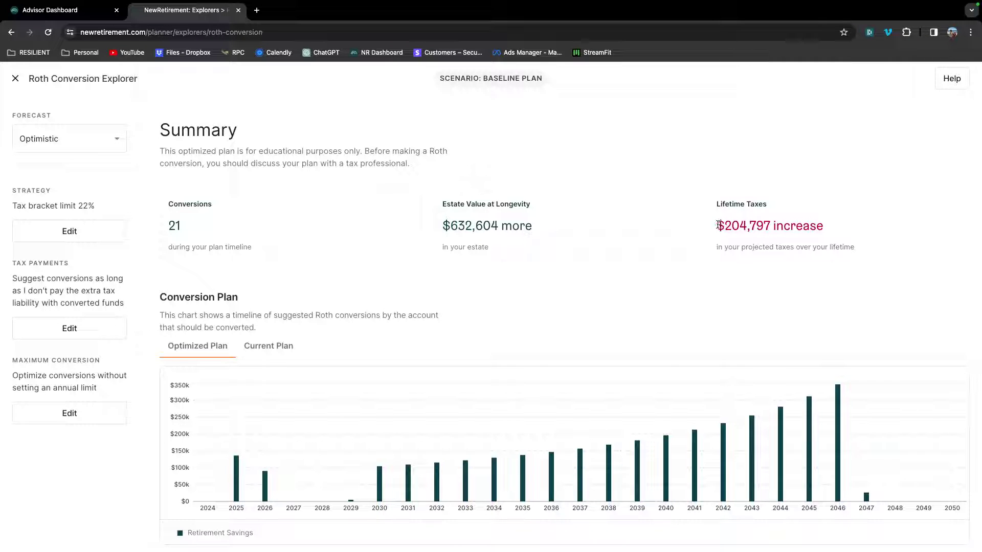
left_click_drag(717, 225, 830, 228)
left_click_drag(531, 225, 447, 225)
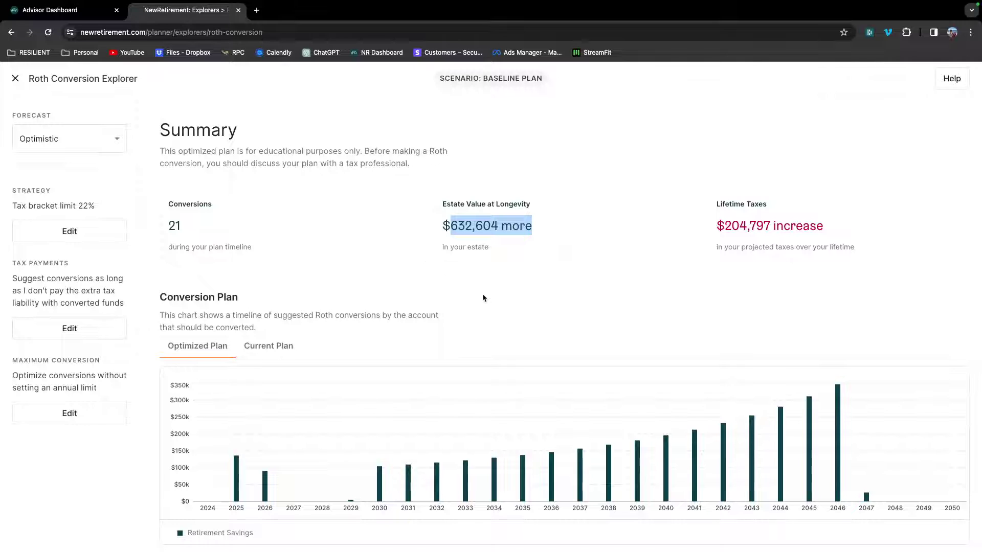
Model the Lowest lifetime tax liability strategy and review its effect on lifetime taxes and estate value.
left_click(59, 231)
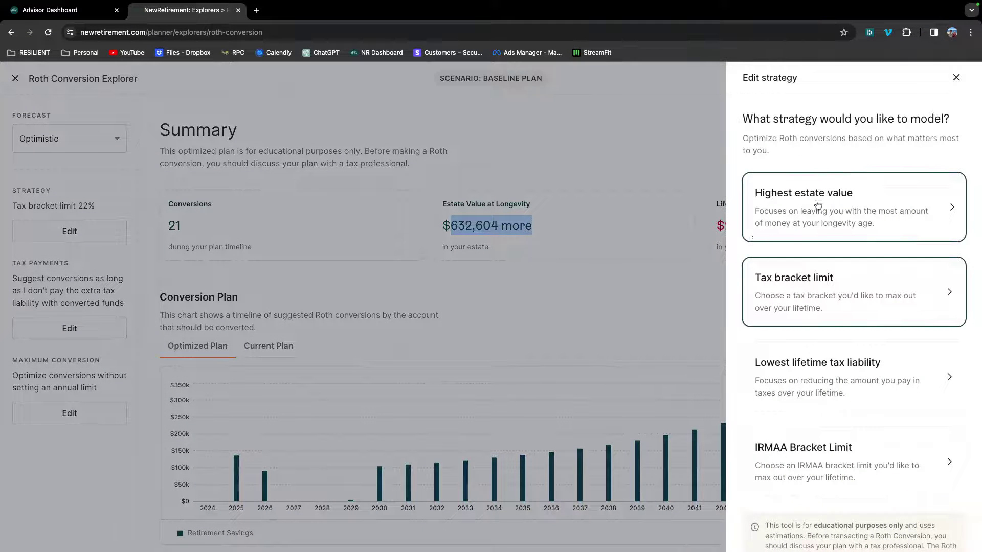
scroll(846, 389, "down", 1)
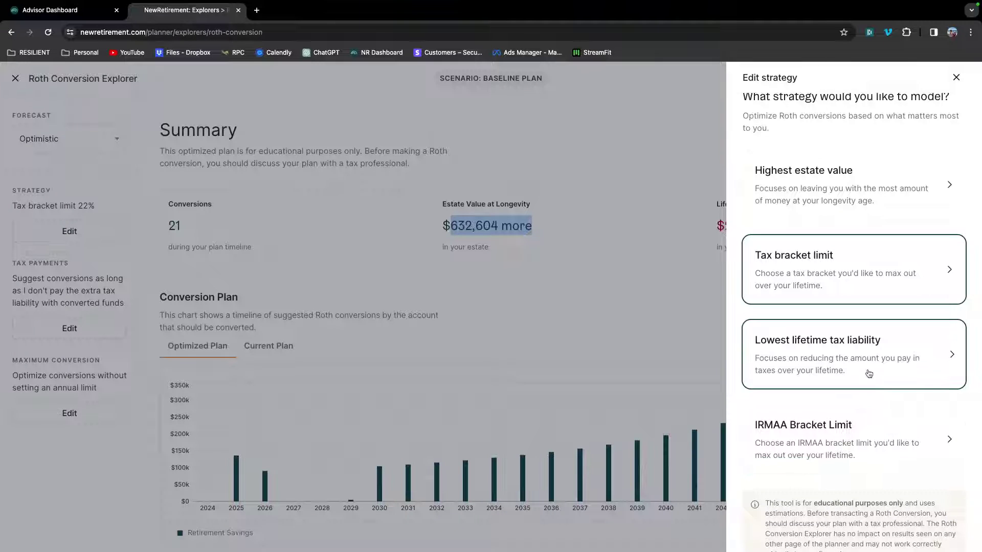
left_click(842, 357)
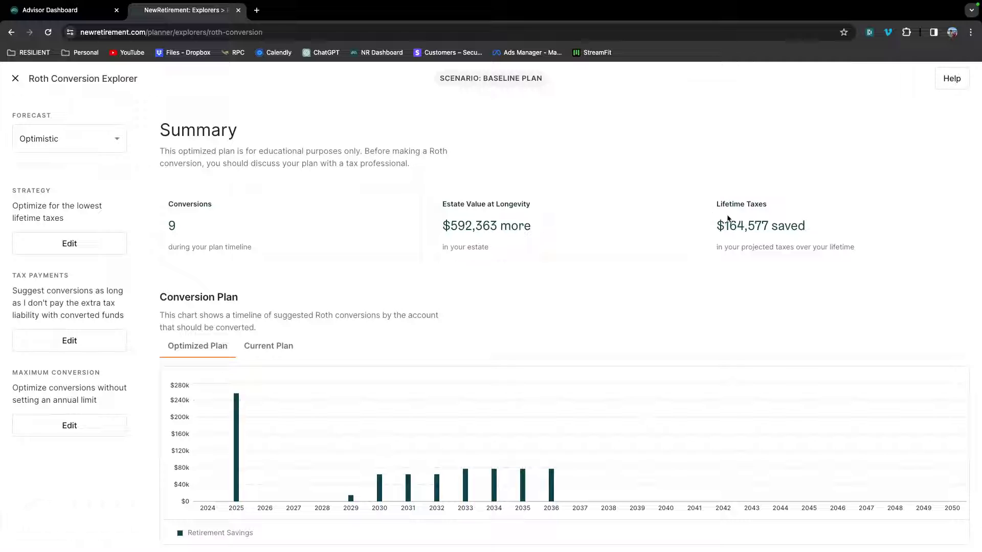
left_click_drag(727, 218, 821, 230)
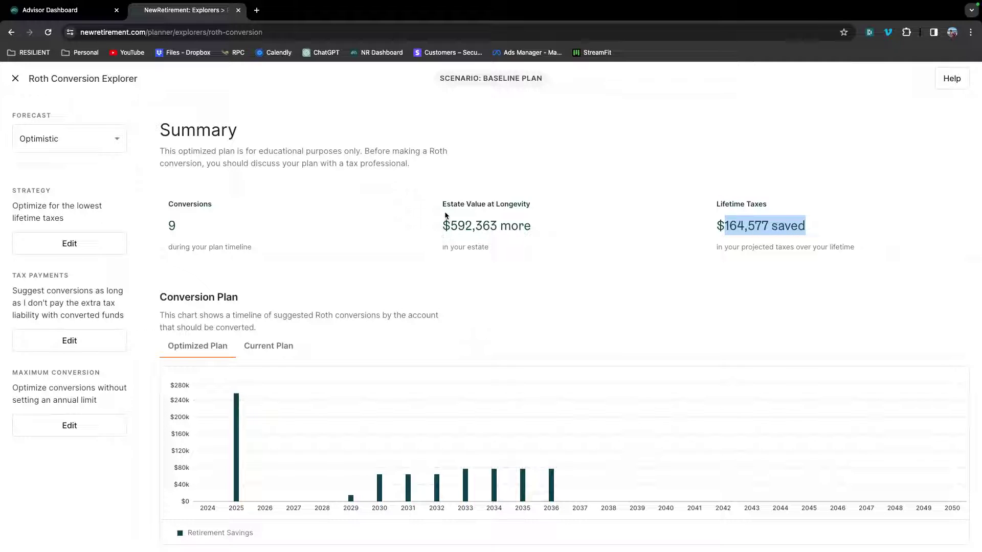
left_click_drag(450, 225, 540, 228)
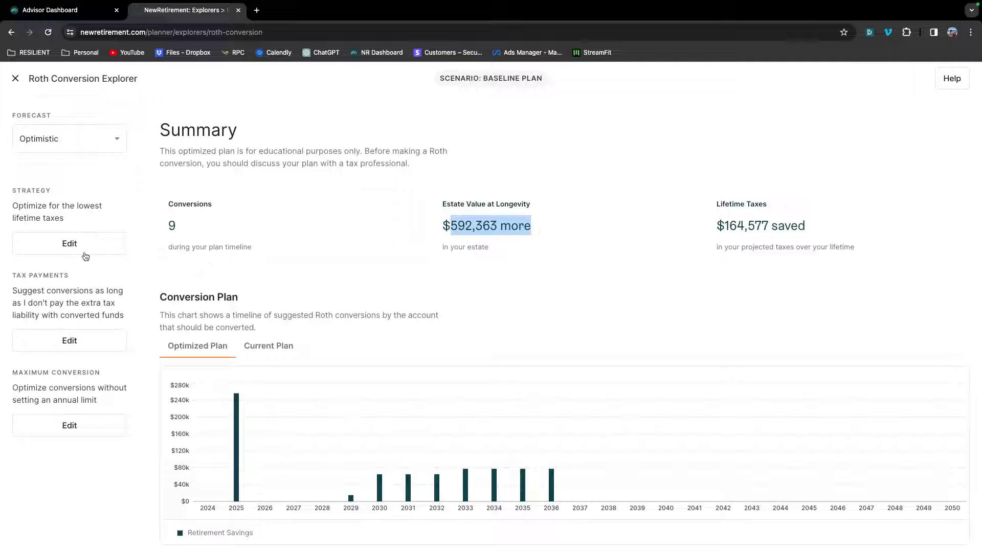
Switch the conversion strategy to Highest estate value and examine the summary and the yearly amounts in the Conversion Plan chart.
left_click(69, 250)
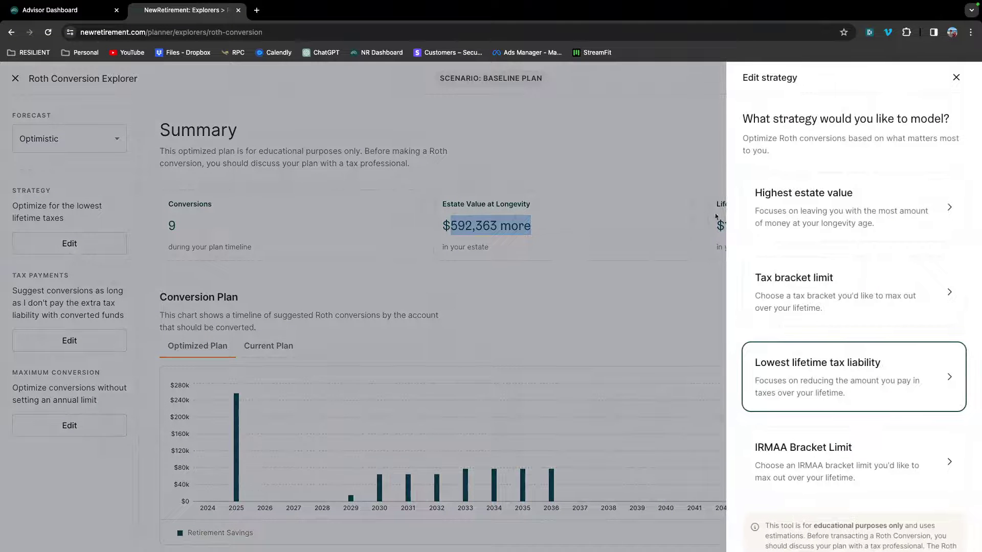
left_click(855, 232)
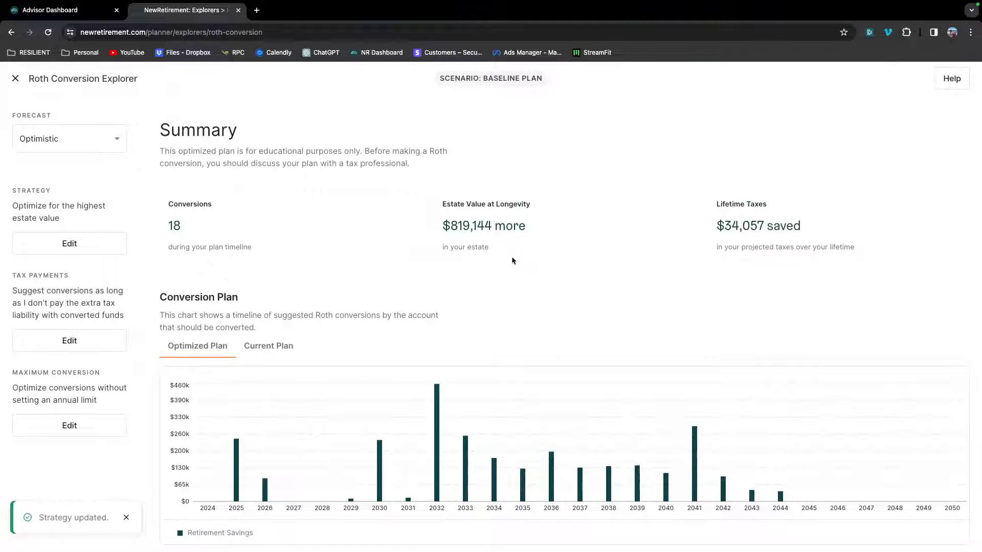
scroll(546, 271, "down", 1)
scroll(546, 271, "up", 1)
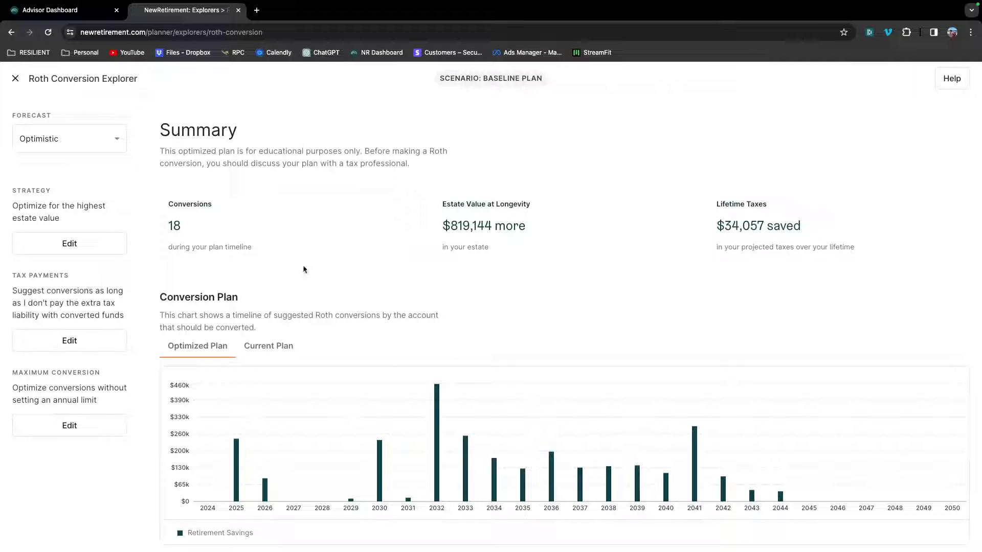
scroll(531, 260, "down", 1)
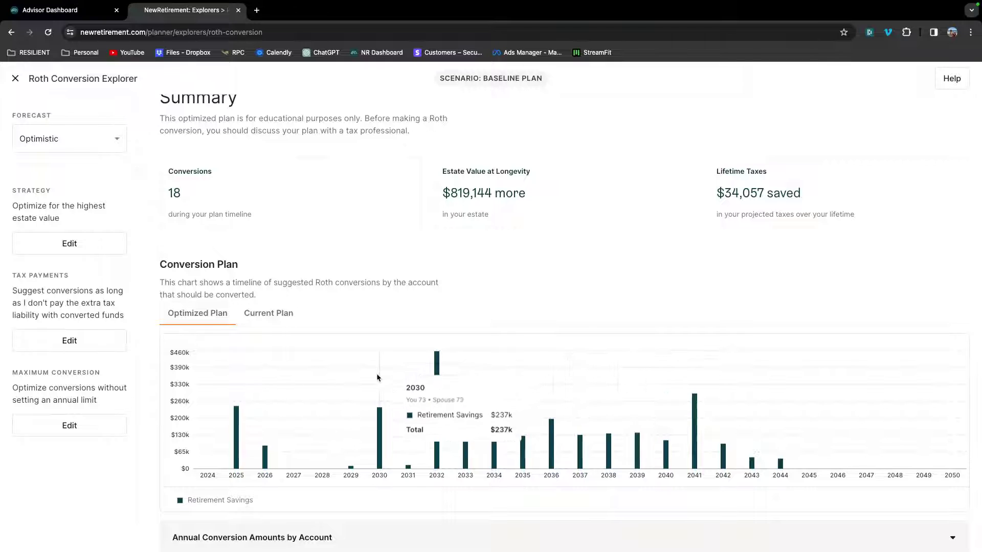
scroll(379, 388, "down", 1)
scroll(377, 378, "down", 1)
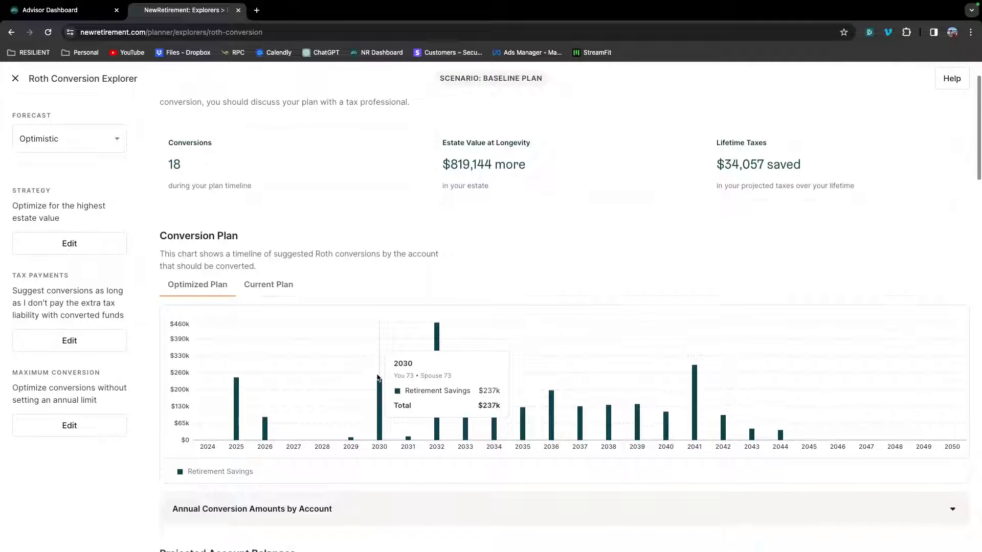
scroll(377, 377, "up", 1)
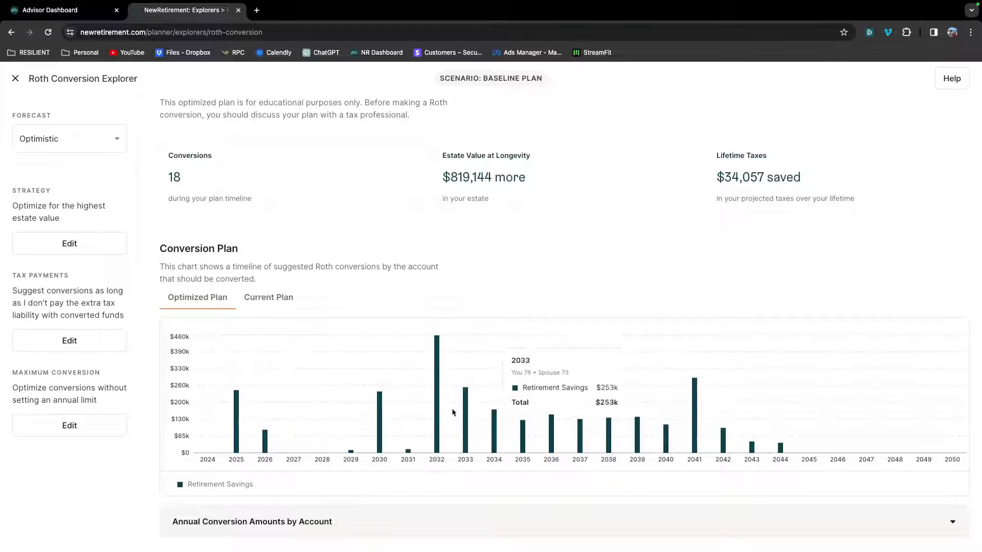
scroll(577, 361, "up", 1)
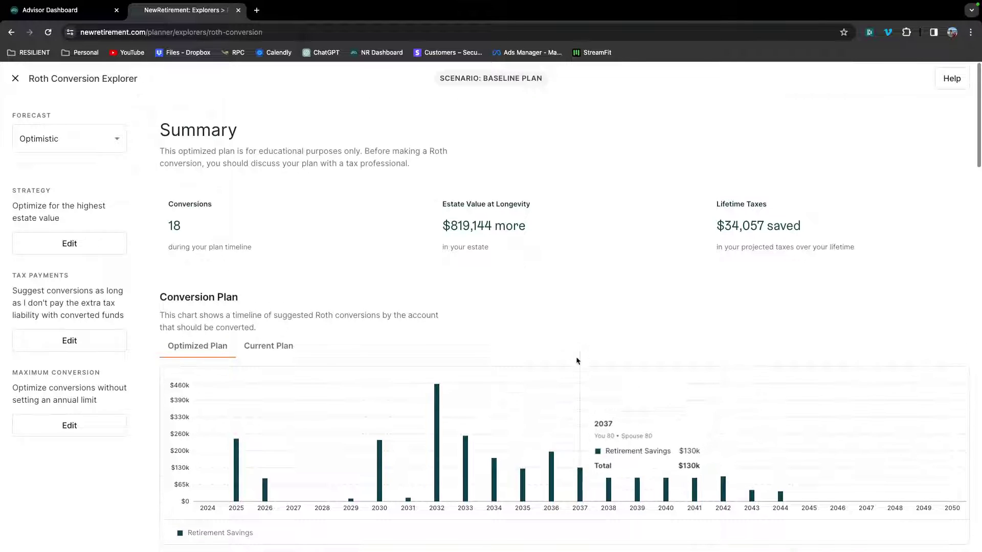
Review the projected account balances, effective federal tax rate and tax liability comparisons of the optimized Roth conversion plan.
scroll(522, 314, "down", 6)
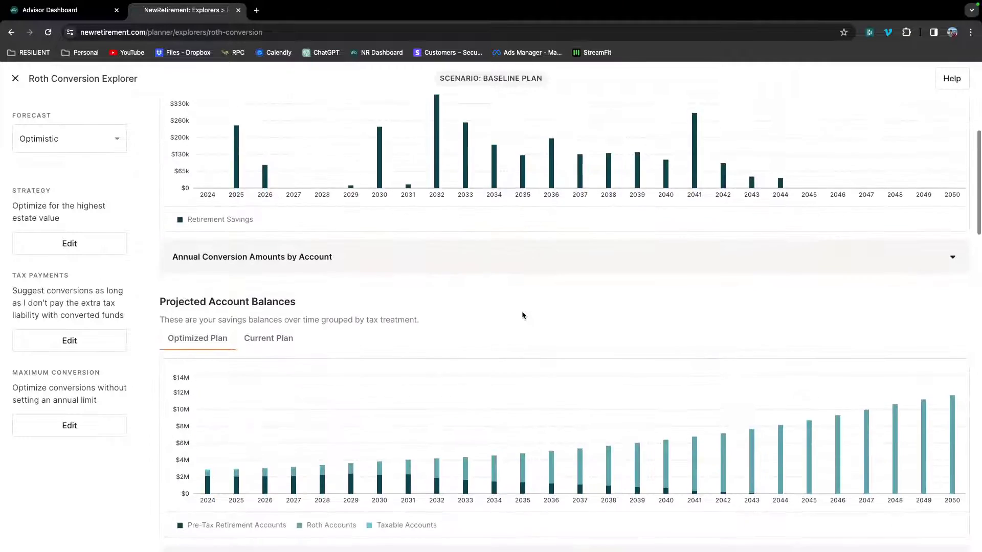
scroll(523, 314, "down", 8)
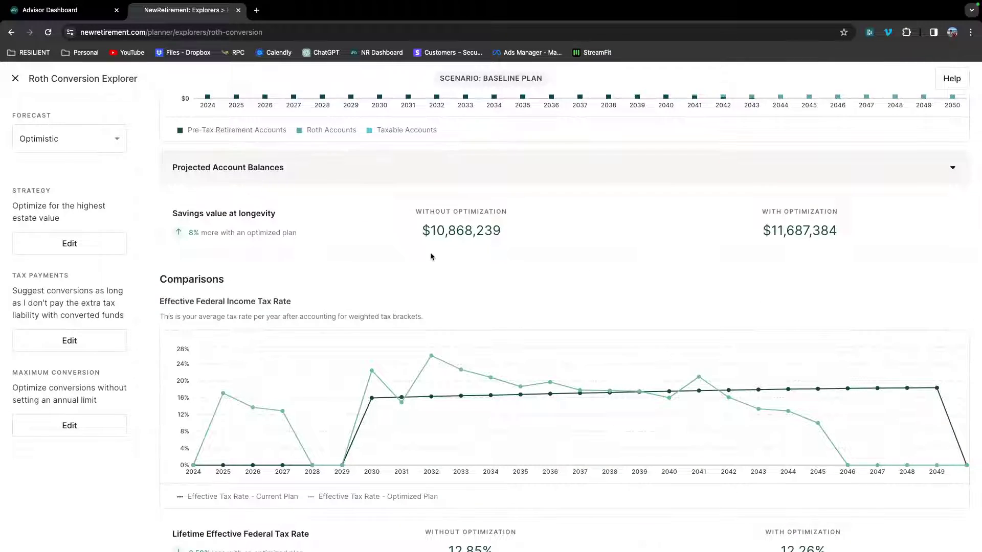
scroll(430, 256, "down", 5)
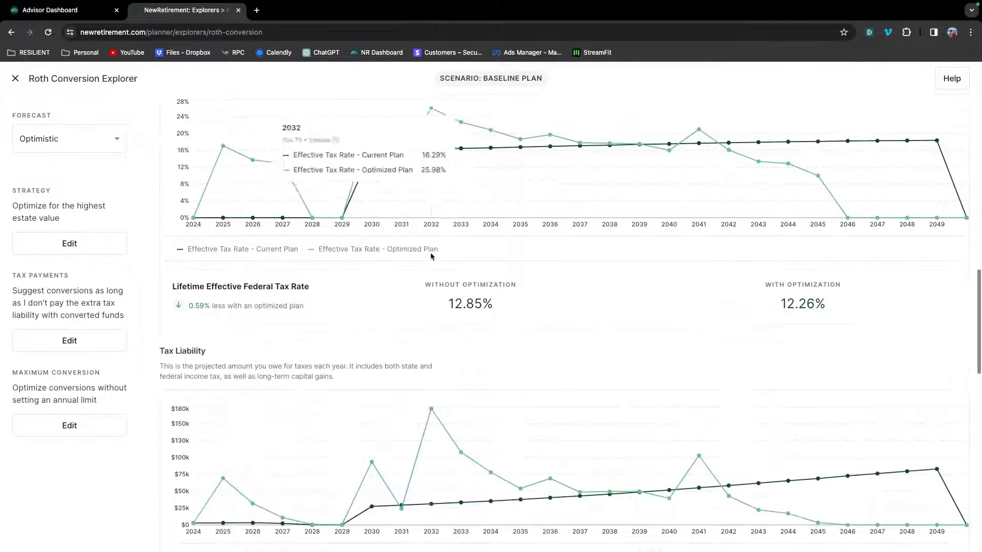
scroll(431, 256, "down", 1)
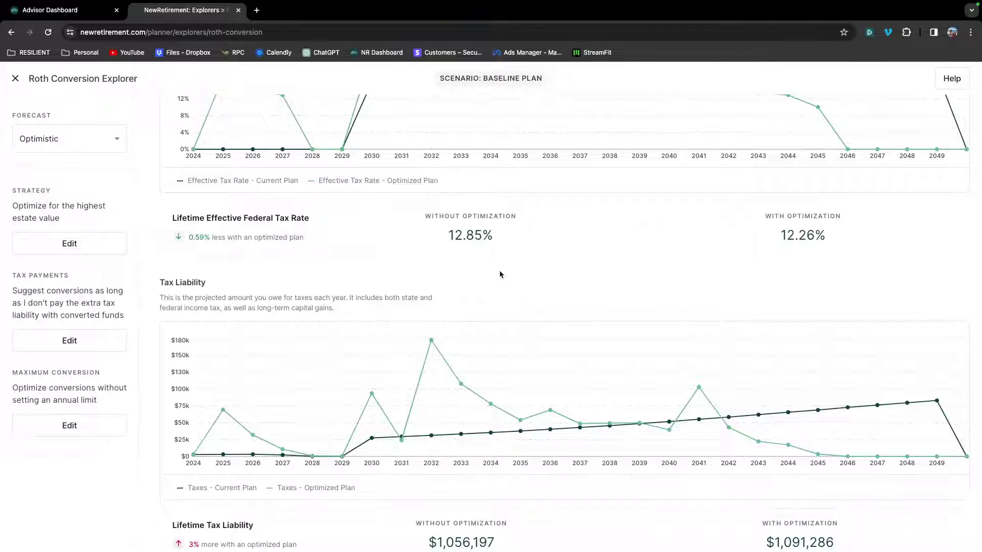
scroll(499, 274, "down", 1)
scroll(499, 275, "up", 20)
scroll(499, 274, "down", 1)
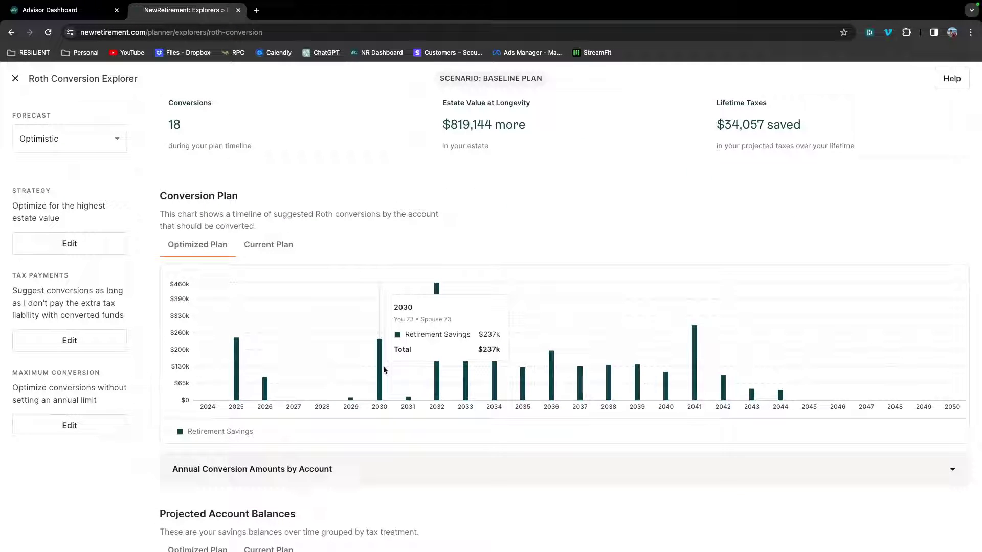
scroll(324, 337, "up", 2)
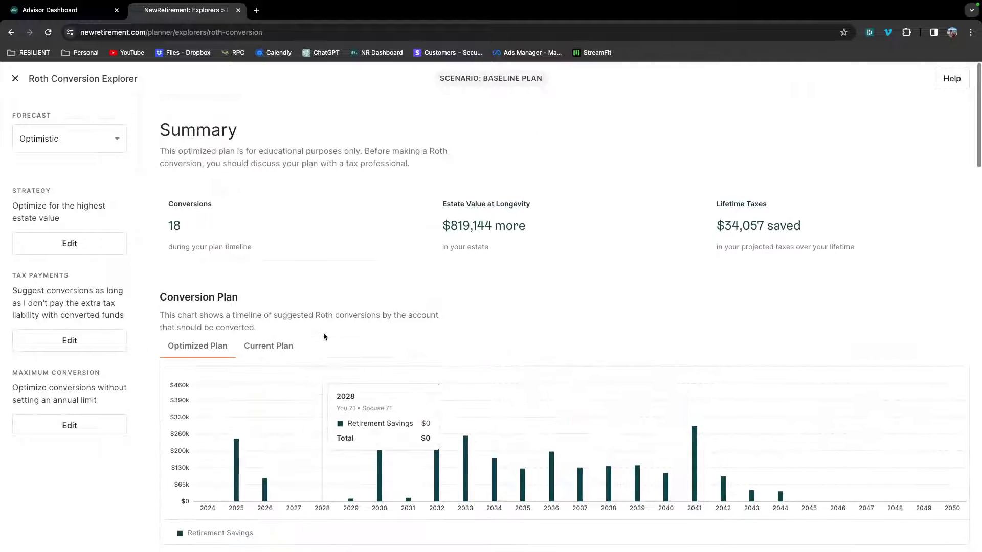
Leave the Roth Conversion Explorer and open the Surplus-Gap insight to examine the yearly surpluses and gaps.
left_click(16, 81)
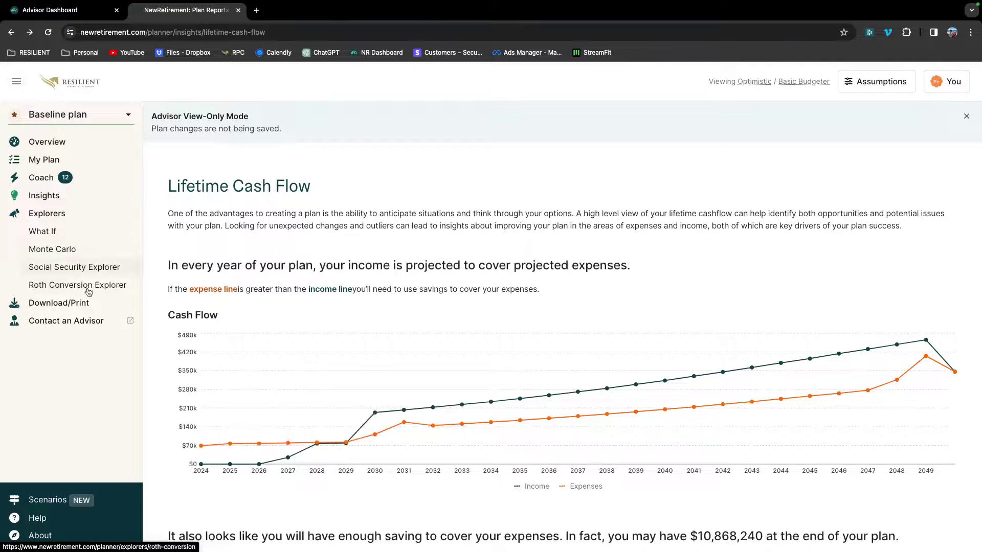
left_click(61, 213)
left_click(56, 196)
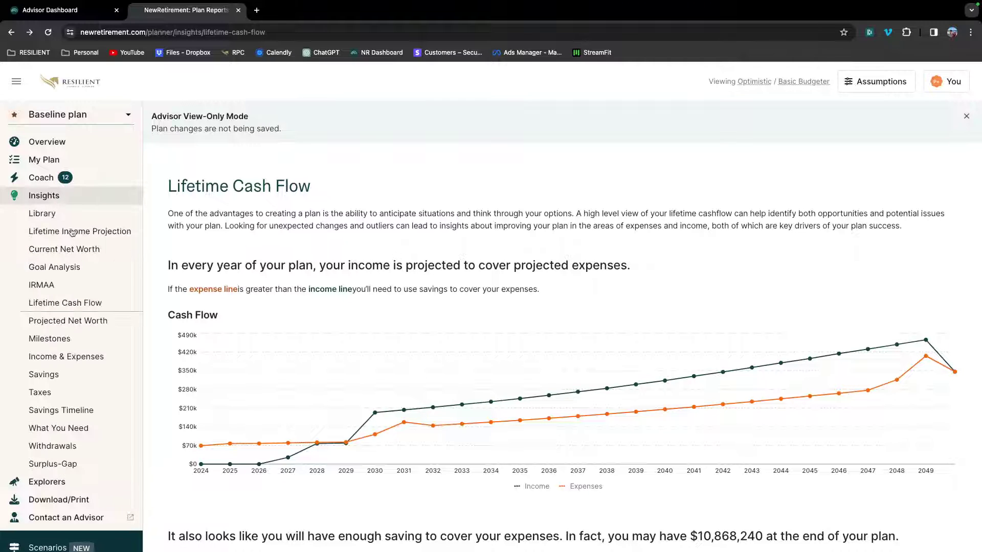
scroll(82, 256, "down", 1)
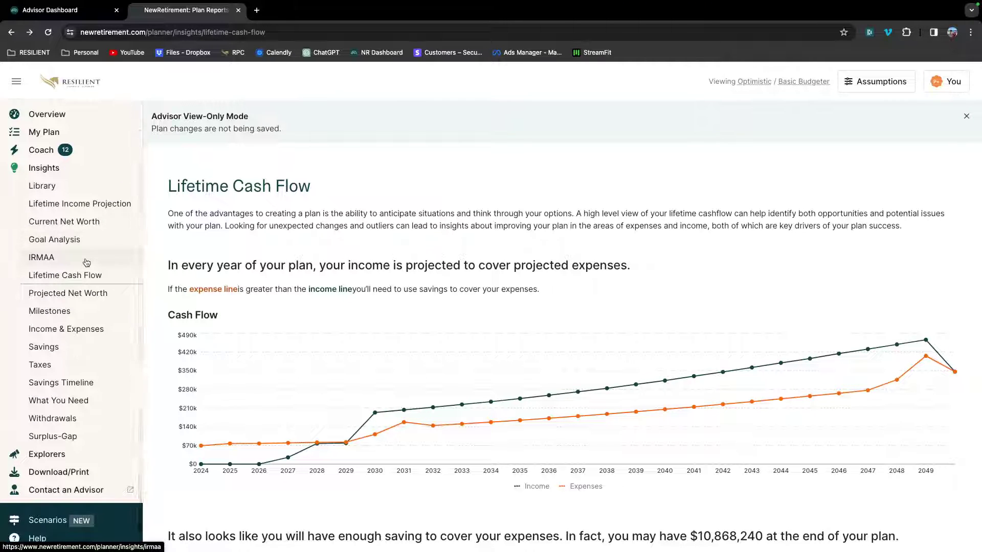
scroll(88, 307, "down", 1)
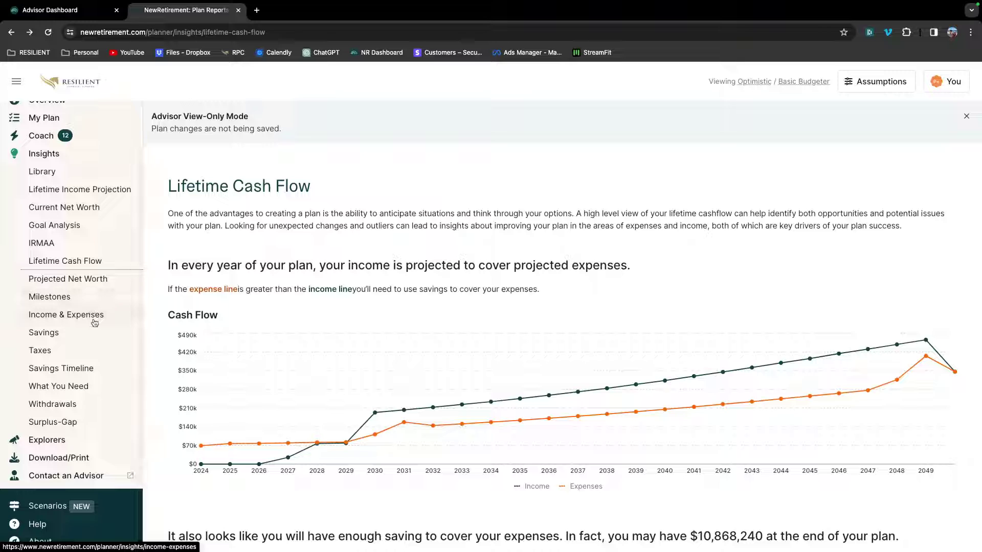
left_click(81, 422)
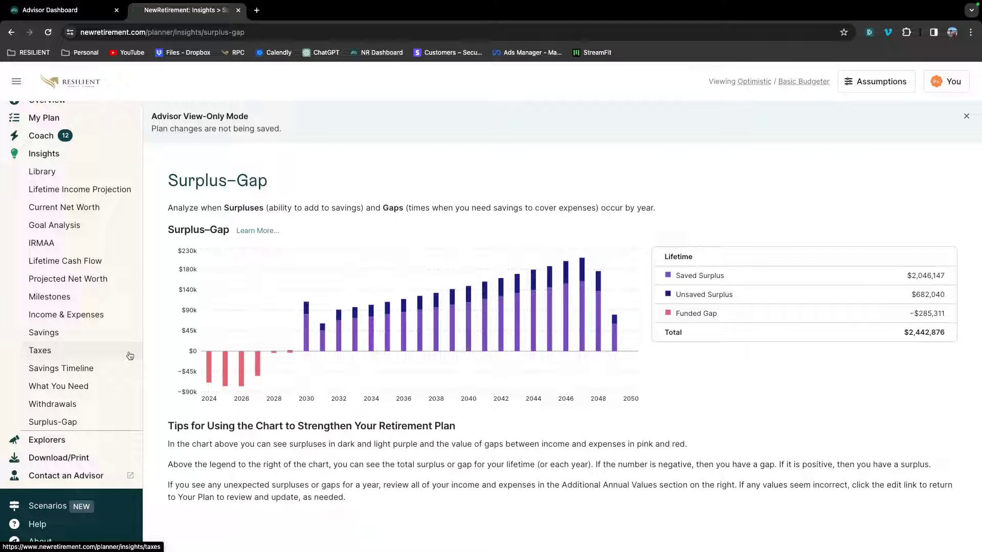
Open the Withdrawals insight and compare the withdrawal strategies by withdrawal amounts and savings balances.
left_click(96, 404)
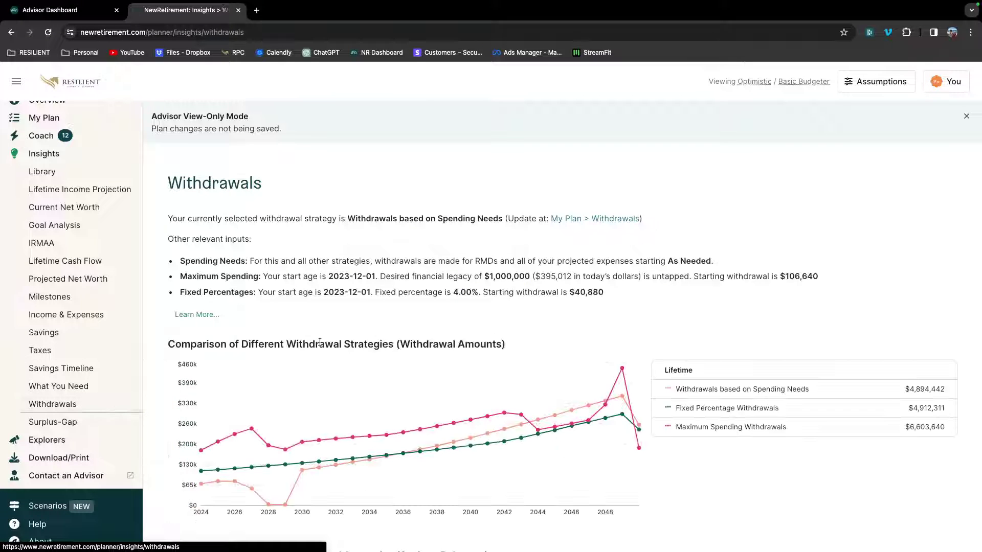
scroll(320, 342, "down", 3)
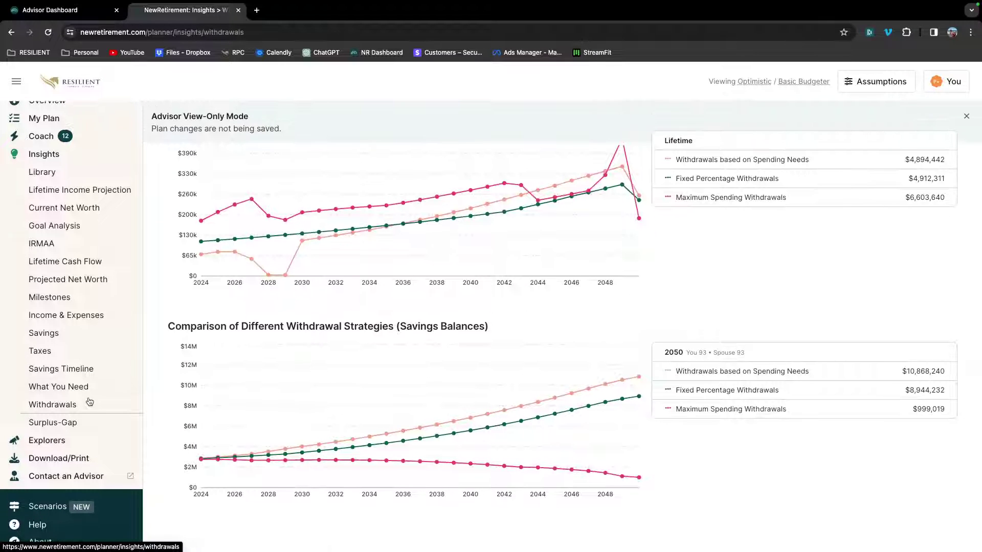
Open the Savings insight and examine its charts of savings balances, contributions and investment returns, and withdrawals.
scroll(89, 401, "up", 1)
left_click(76, 365)
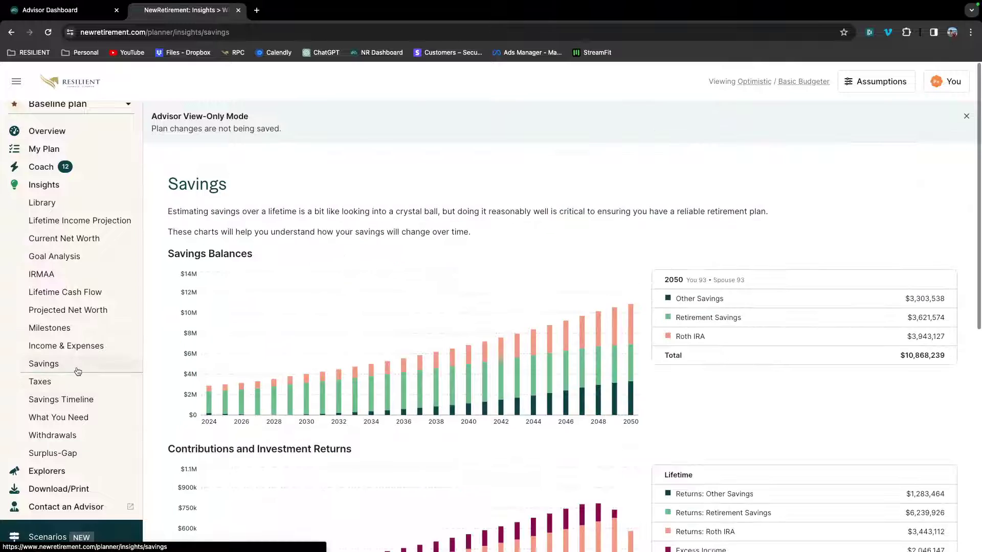
scroll(368, 318, "down", 5)
scroll(370, 314, "up", 3)
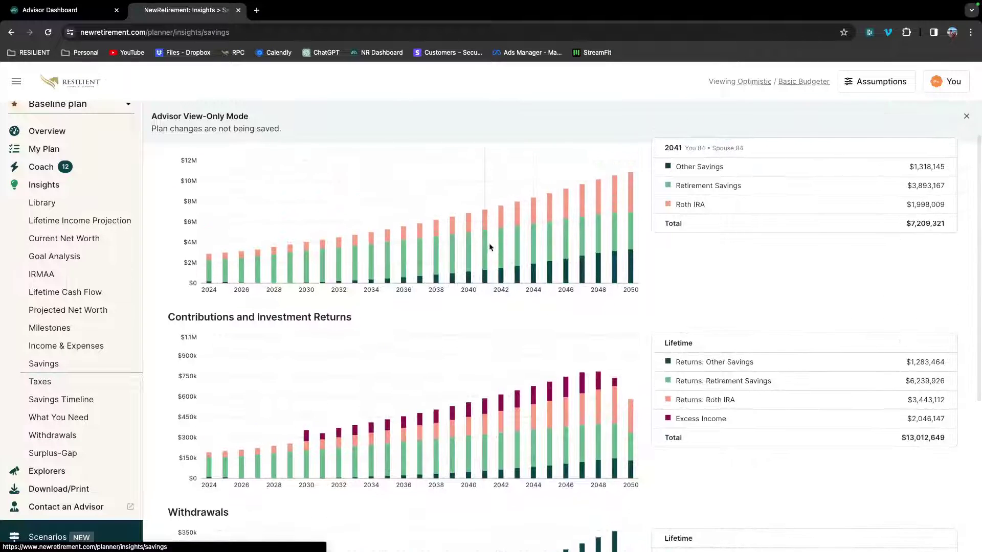
scroll(535, 236, "up", 1)
scroll(606, 269, "down", 3)
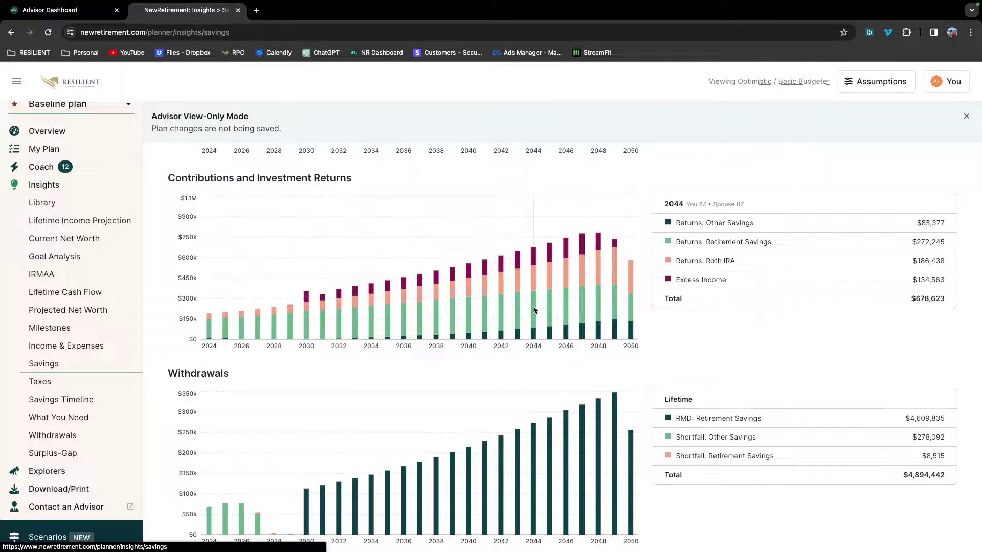
scroll(581, 307, "down", 3)
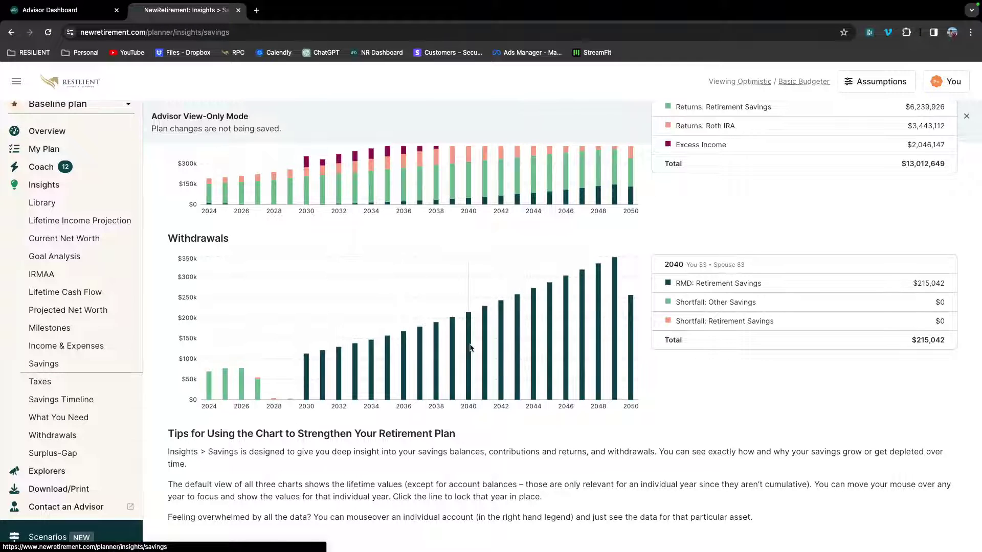
scroll(467, 353, "up", 9)
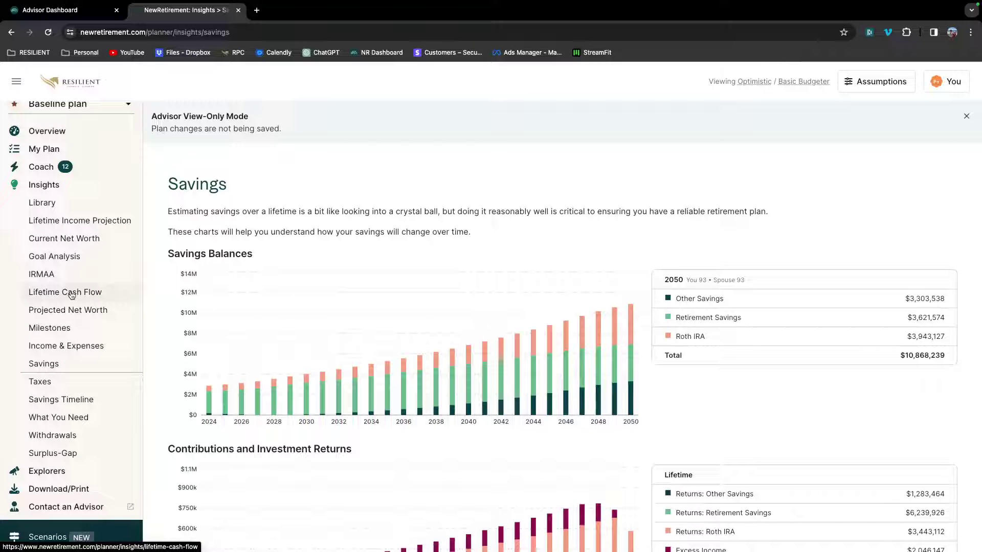
Open the Projected Net Worth insight, review its forecast and detailed account breakdown, and collapse the Insights list.
left_click(71, 310)
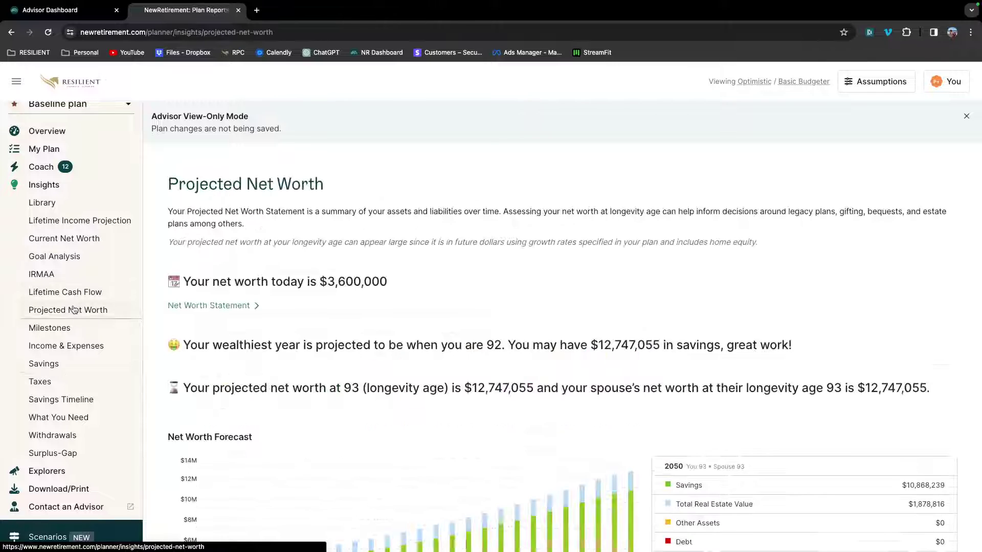
scroll(352, 286, "down", 5)
scroll(352, 282, "down", 3)
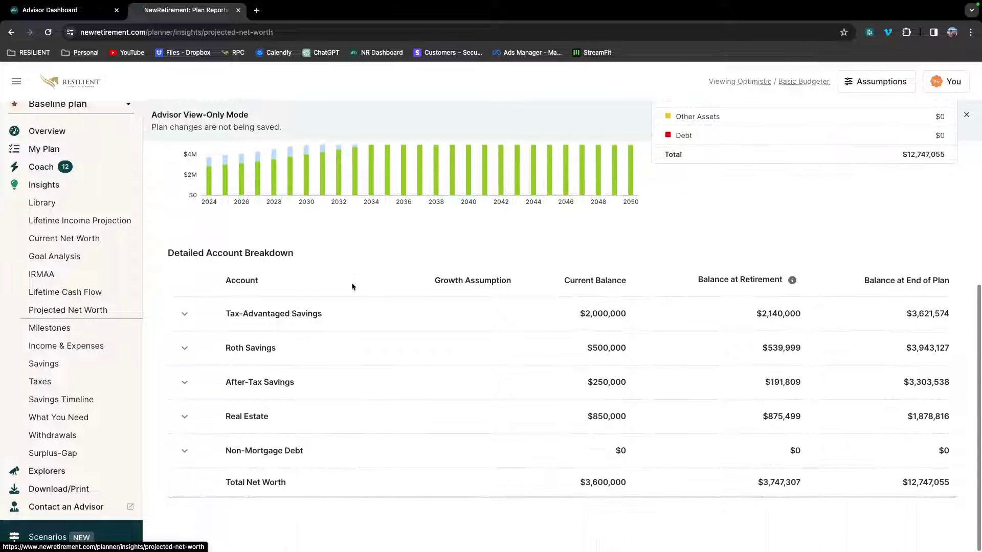
scroll(398, 282, "up", 10)
scroll(472, 281, "down", 1)
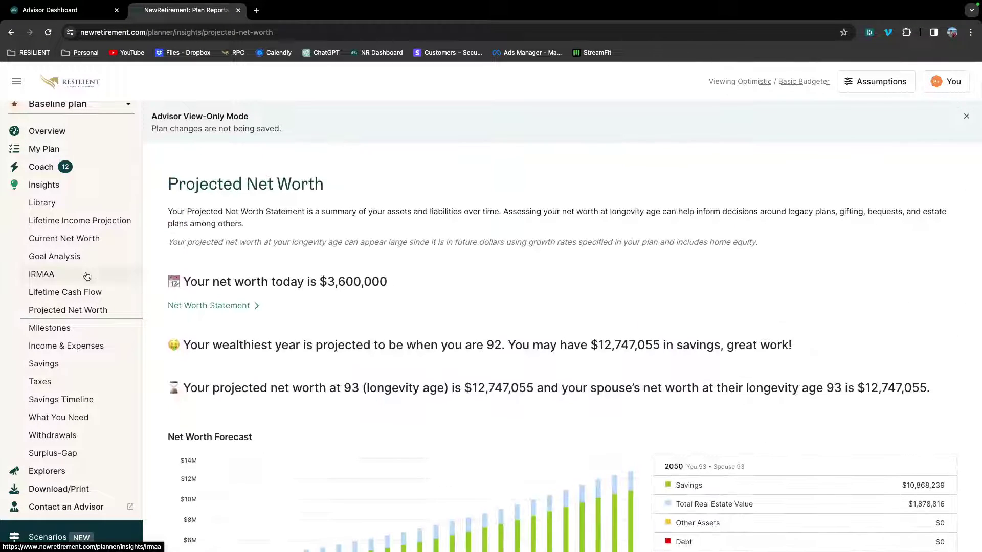
left_click(61, 187)
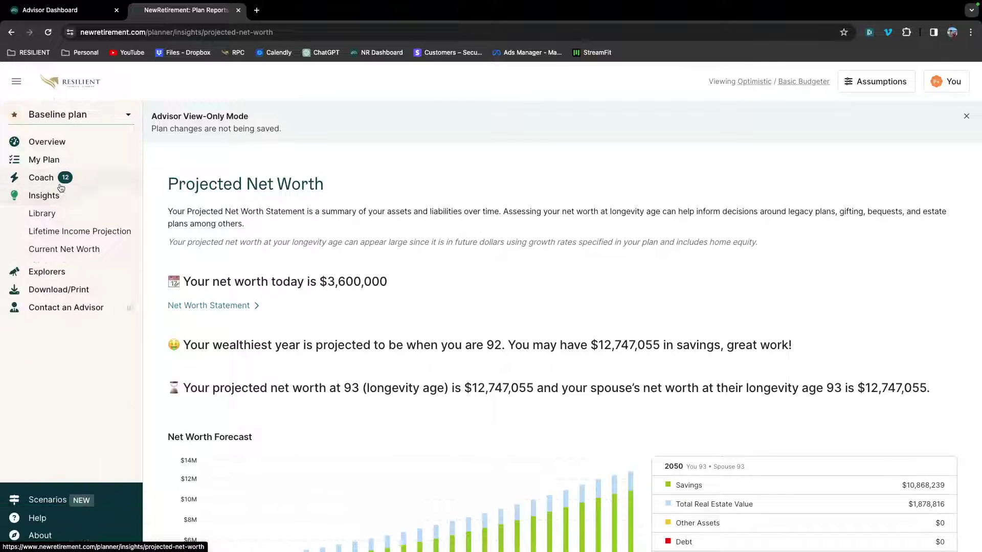